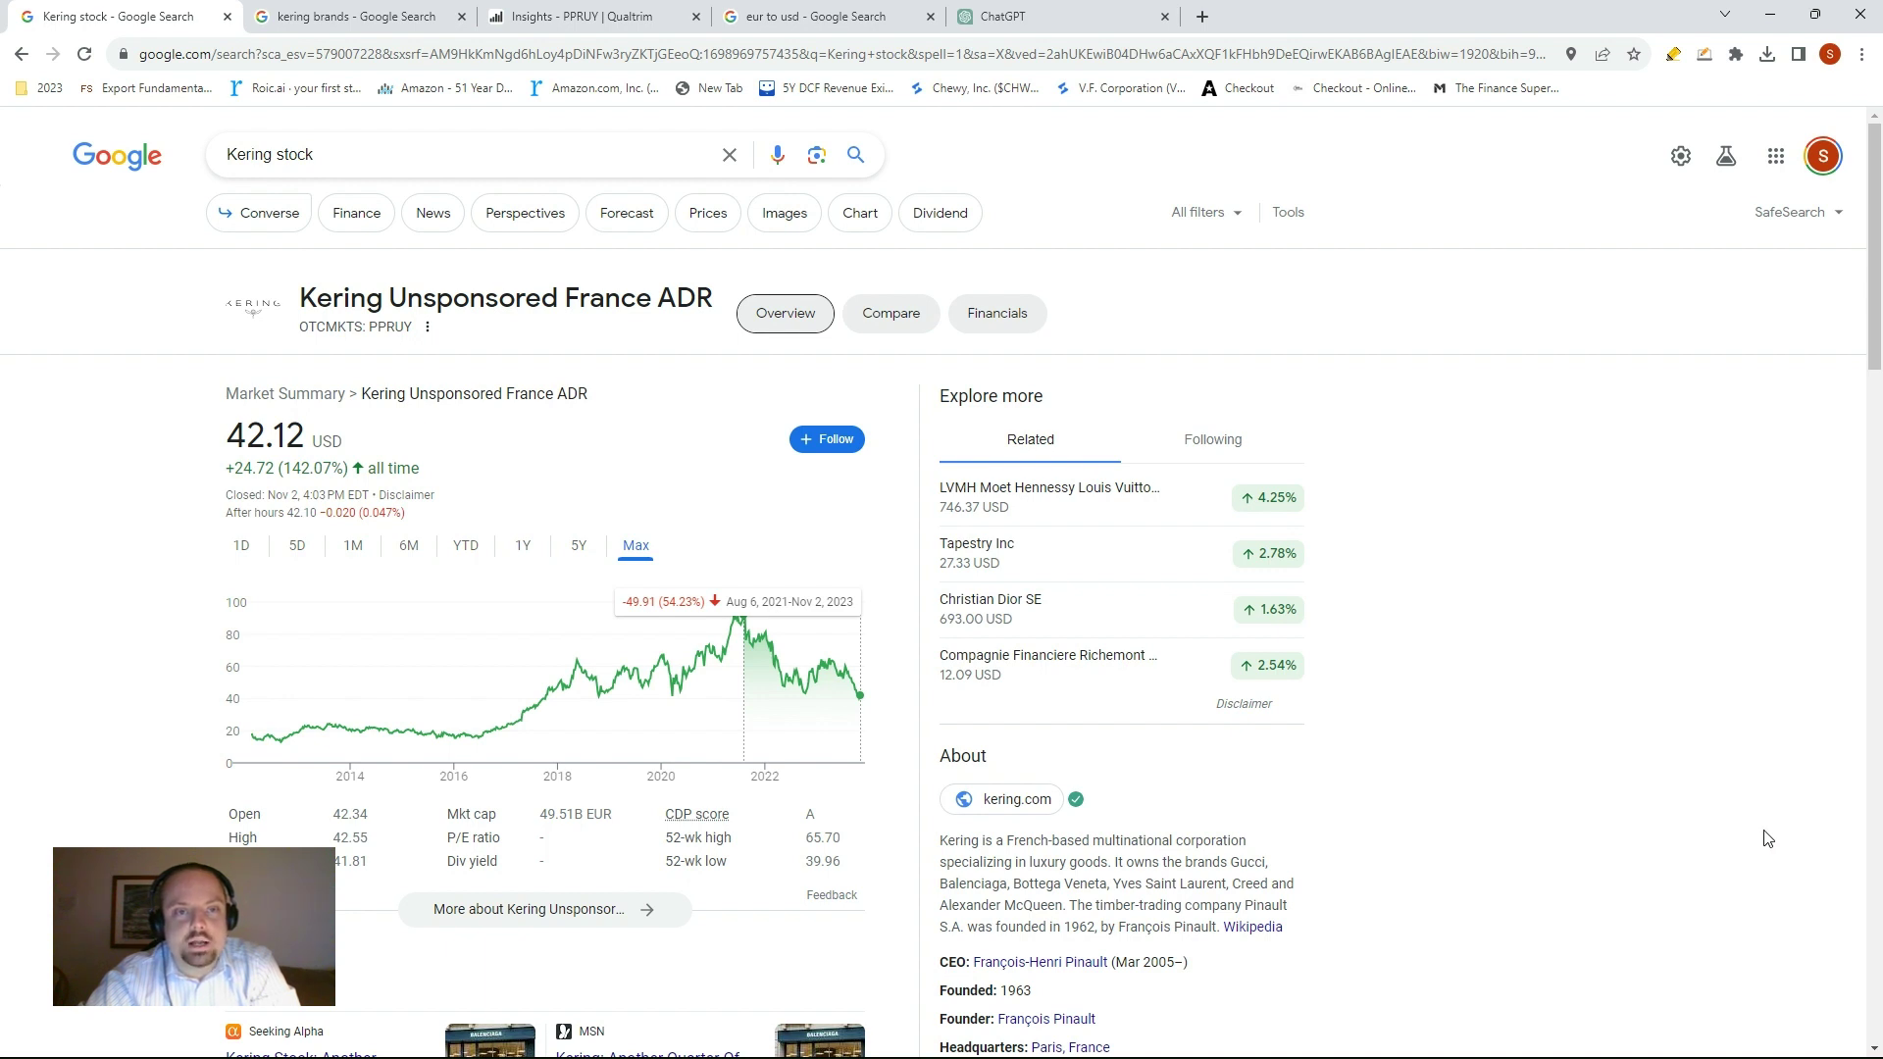
# - Glance at the Kering brands results, then open the Qualtrim insights for PPRUY
pyautogui.click(333, 16)
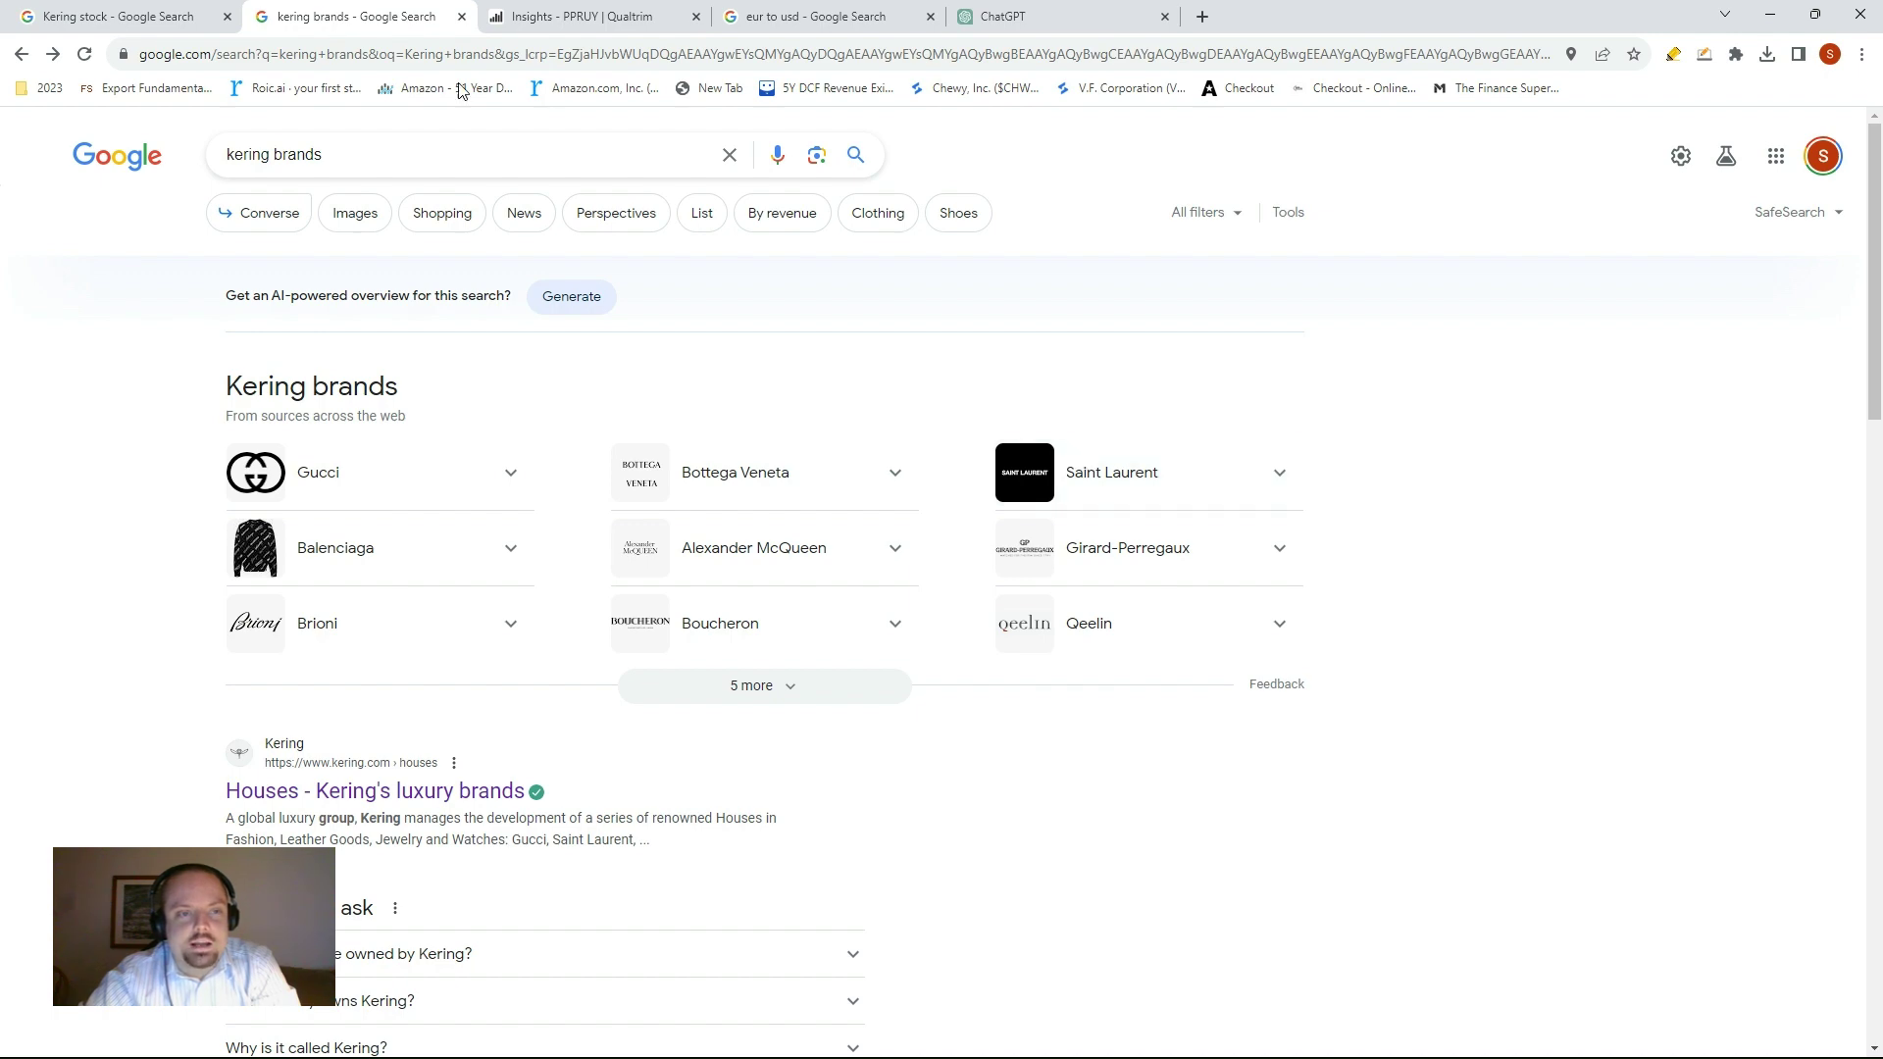
pyautogui.click(158, 20)
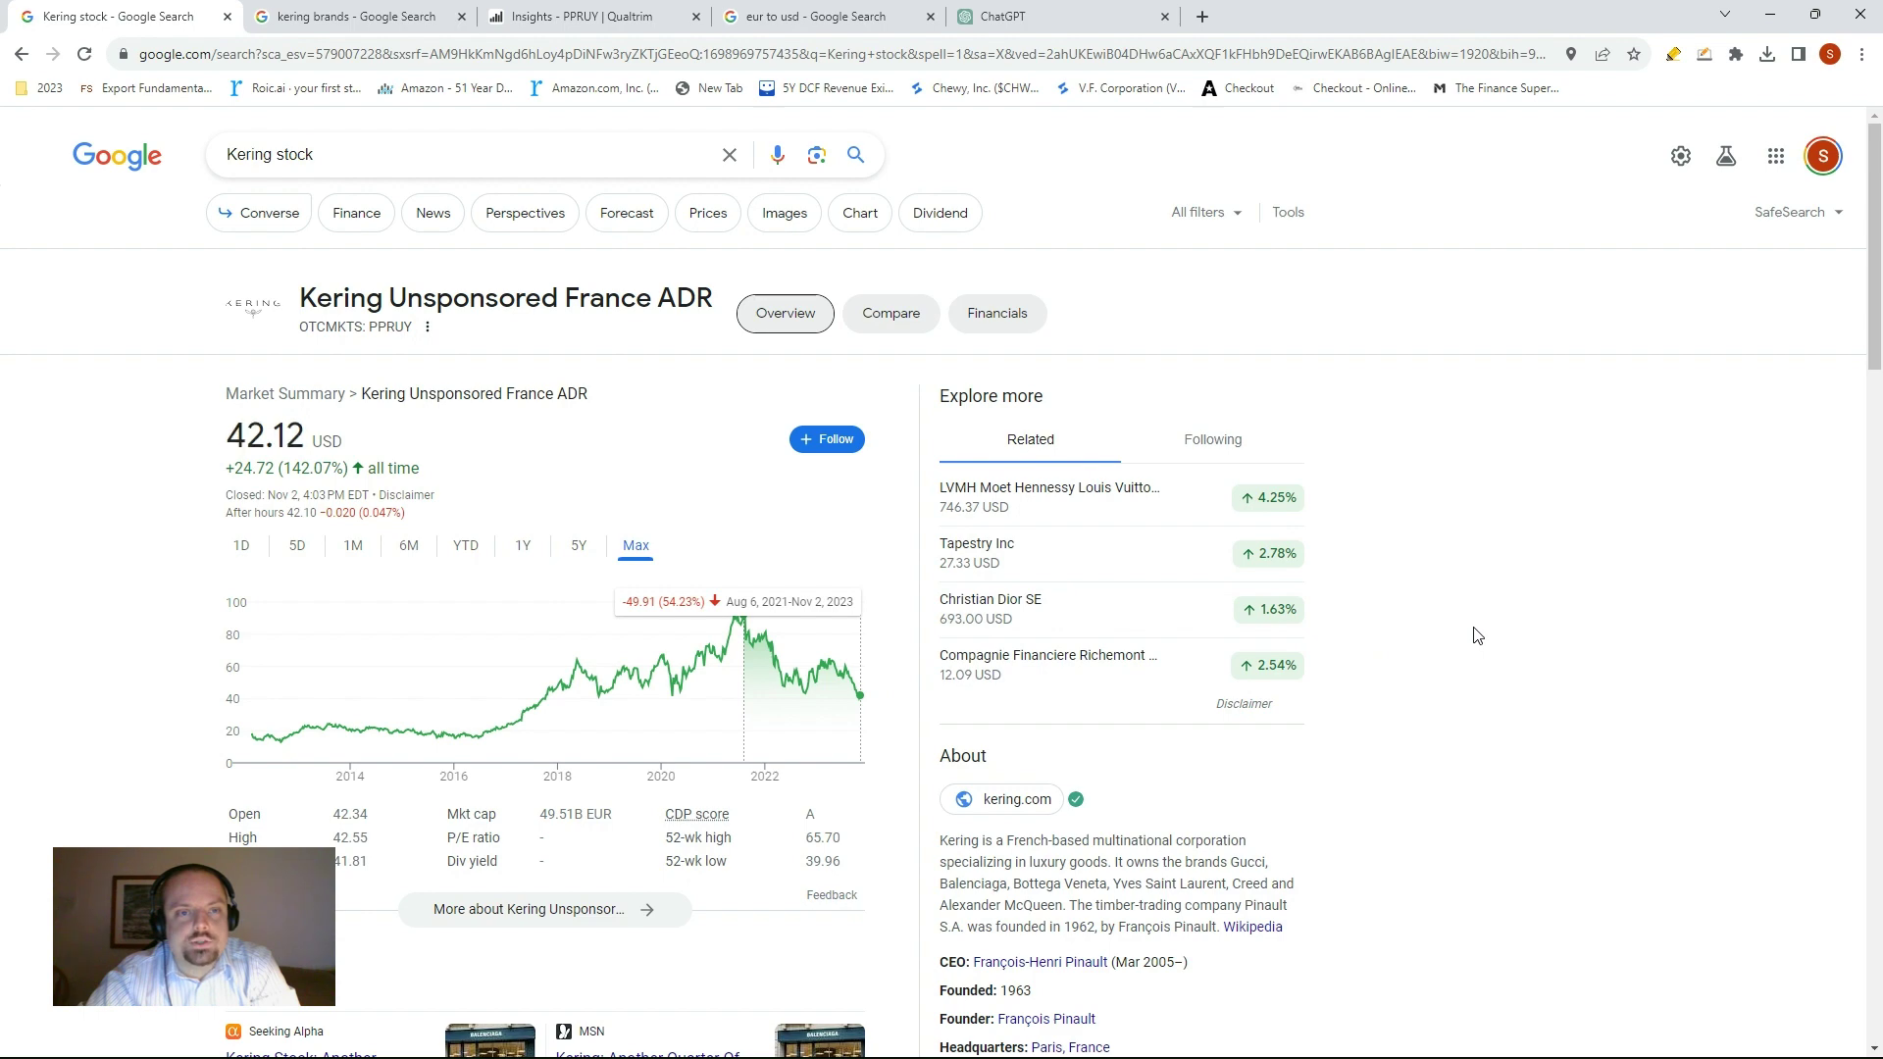
pyautogui.click(576, 21)
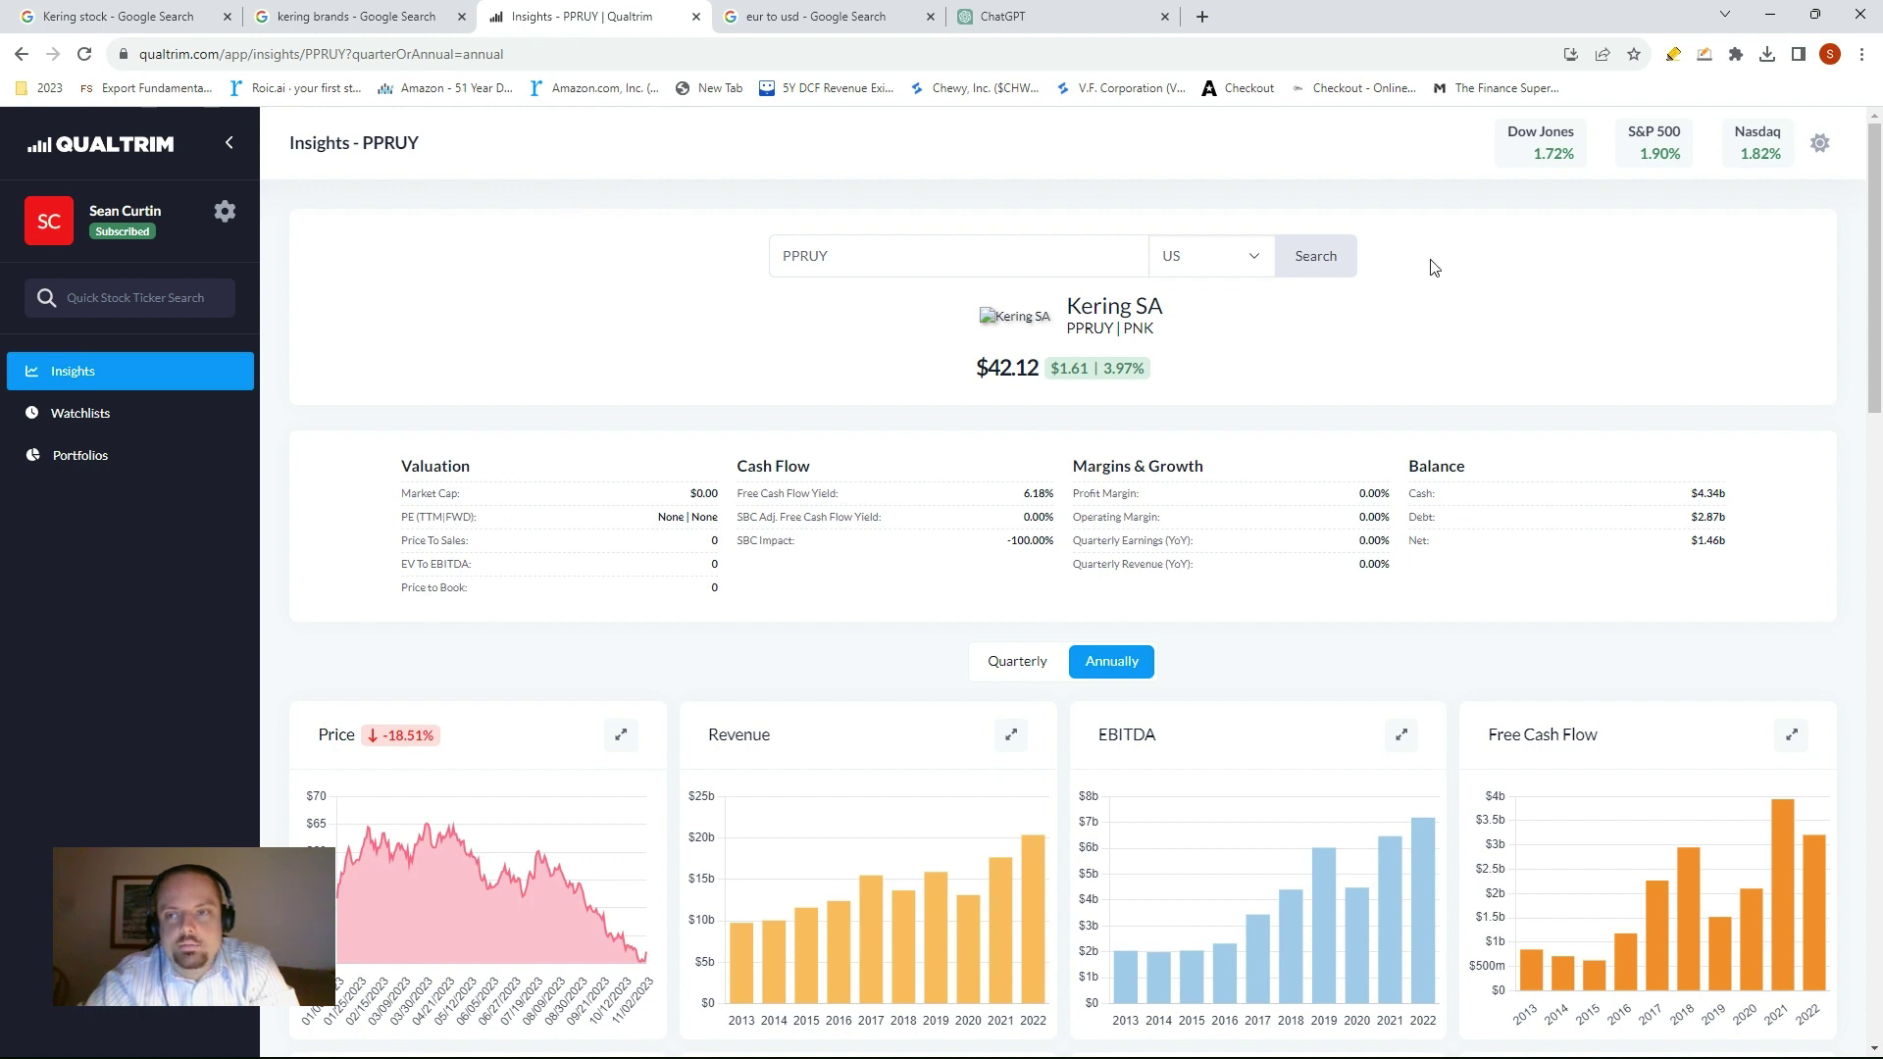
# - Highlight the 6.18% free cash flow yield and $4.34b cash, then return to Kering's stock results
pyautogui.click(1675, 54)
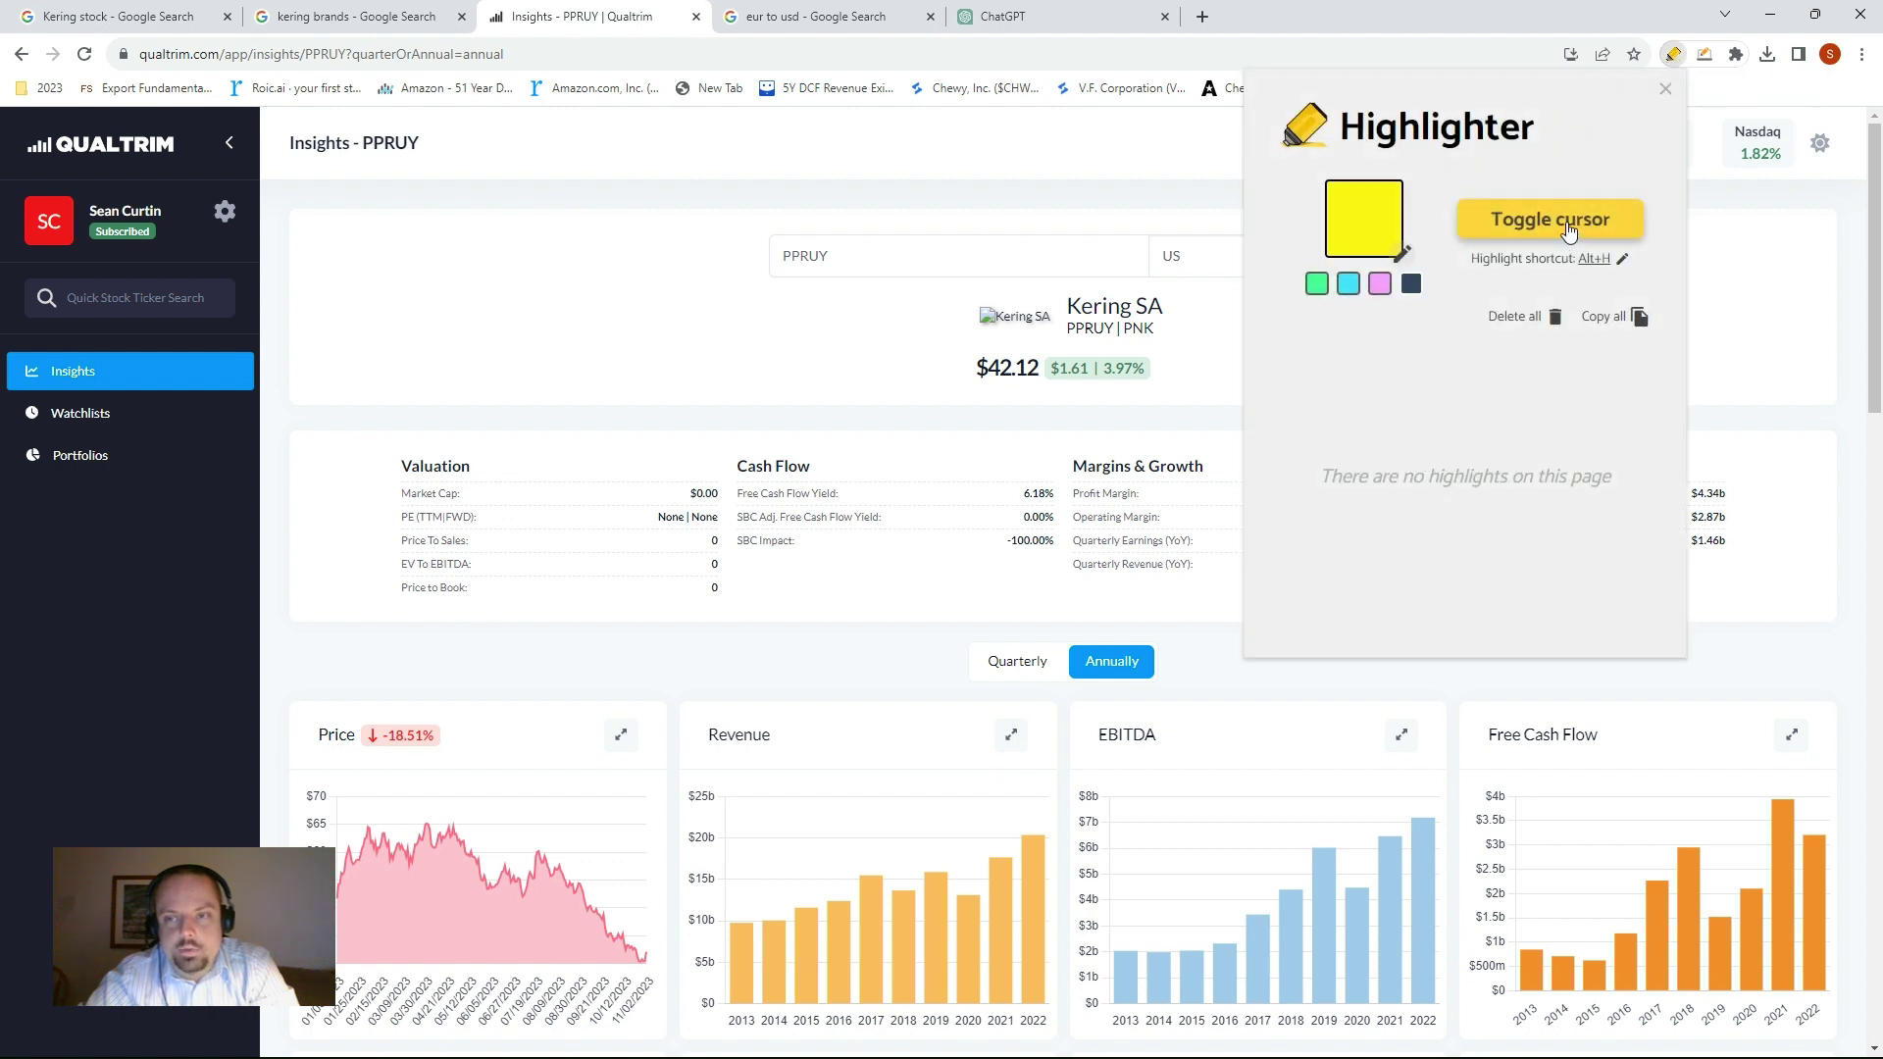
pyautogui.click(1564, 232)
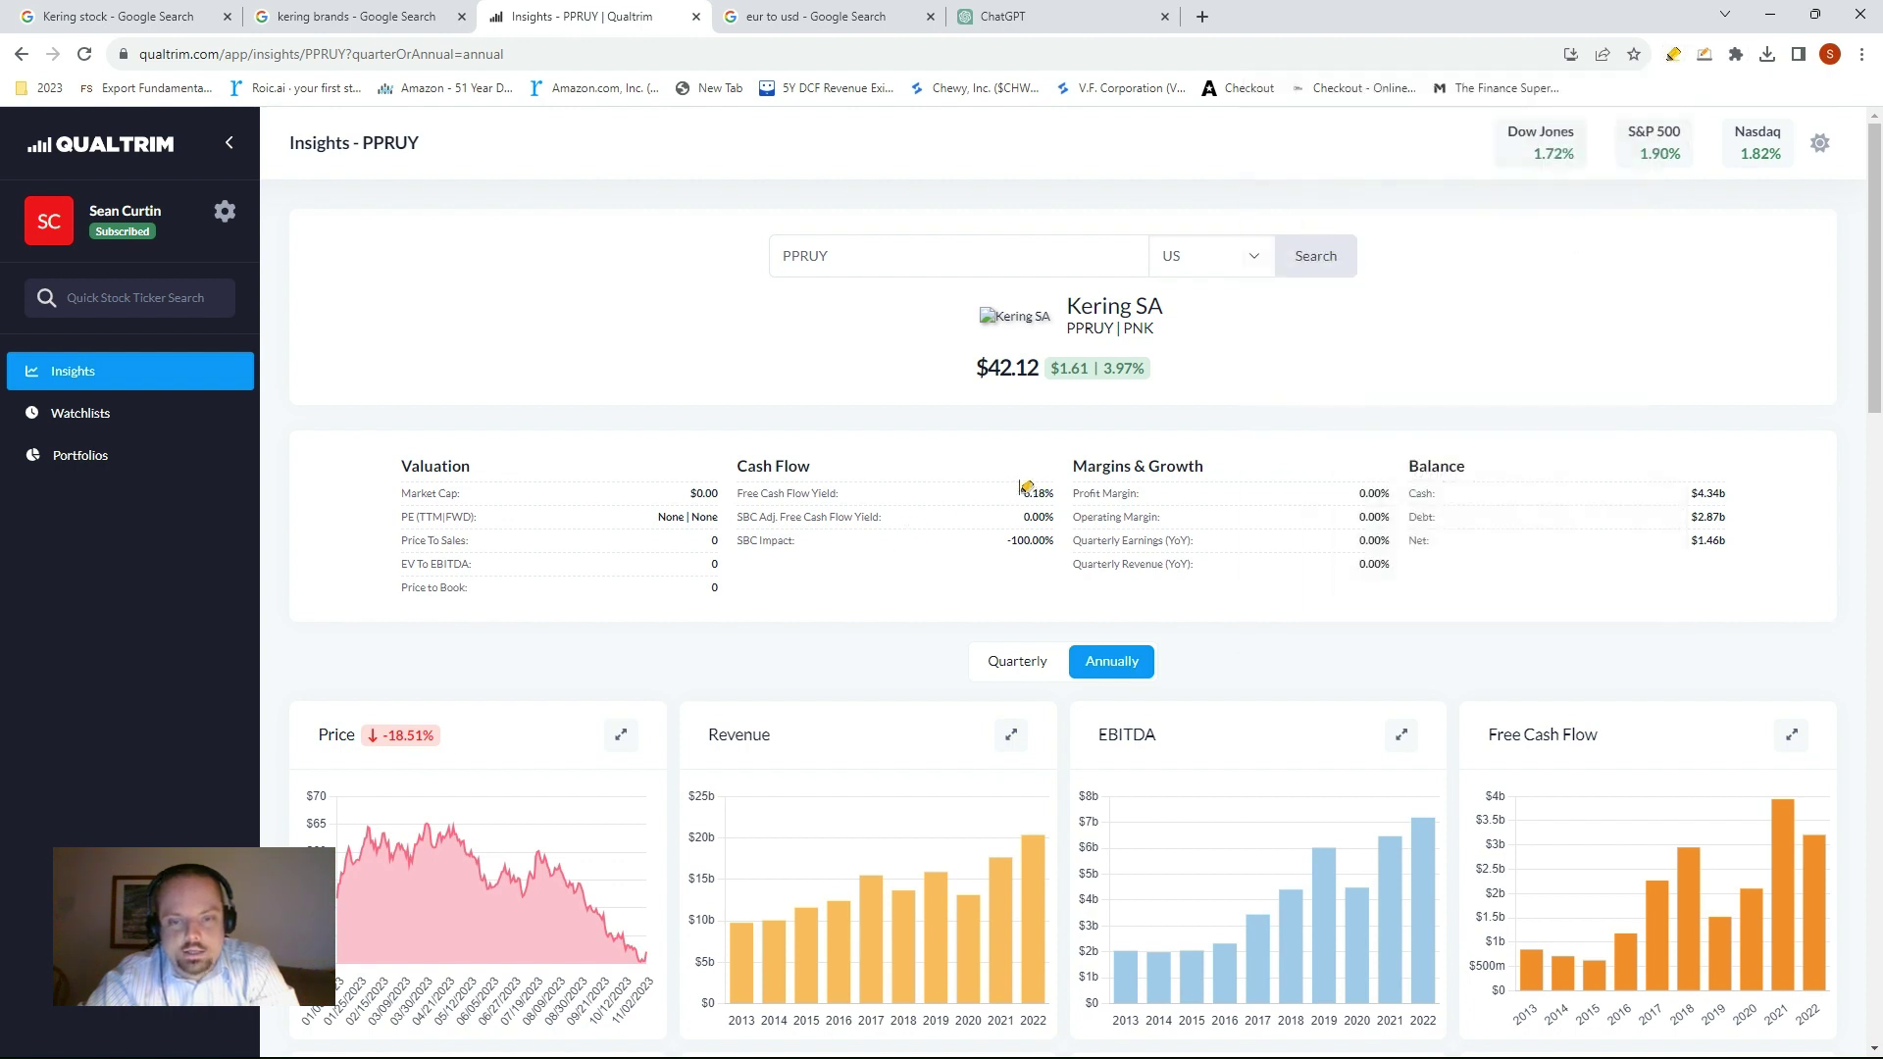
pyautogui.moveTo(1023, 495); pyautogui.dragTo(1058, 496)
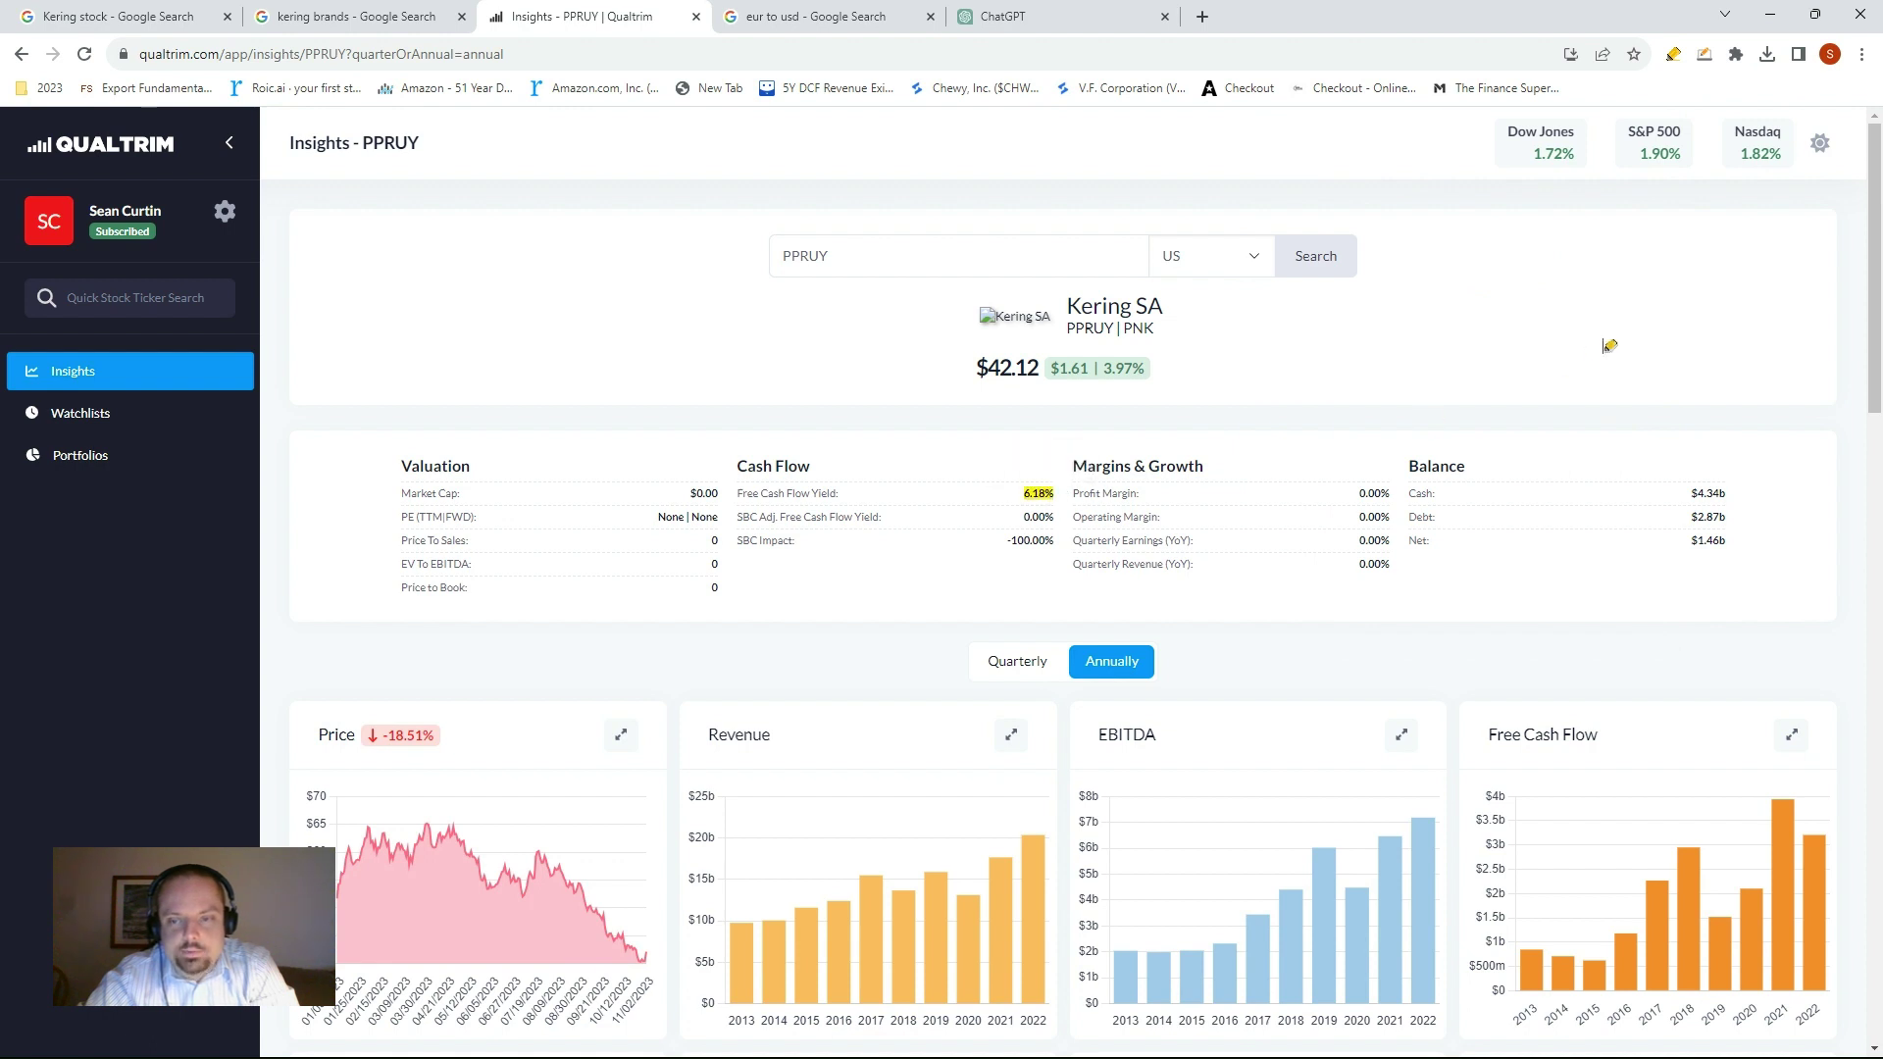
pyautogui.moveTo(1692, 495)
pyautogui.mouseDown()
pyautogui.moveTo(1731, 496)
pyautogui.moveTo(1740, 519)
pyautogui.mouseUp()
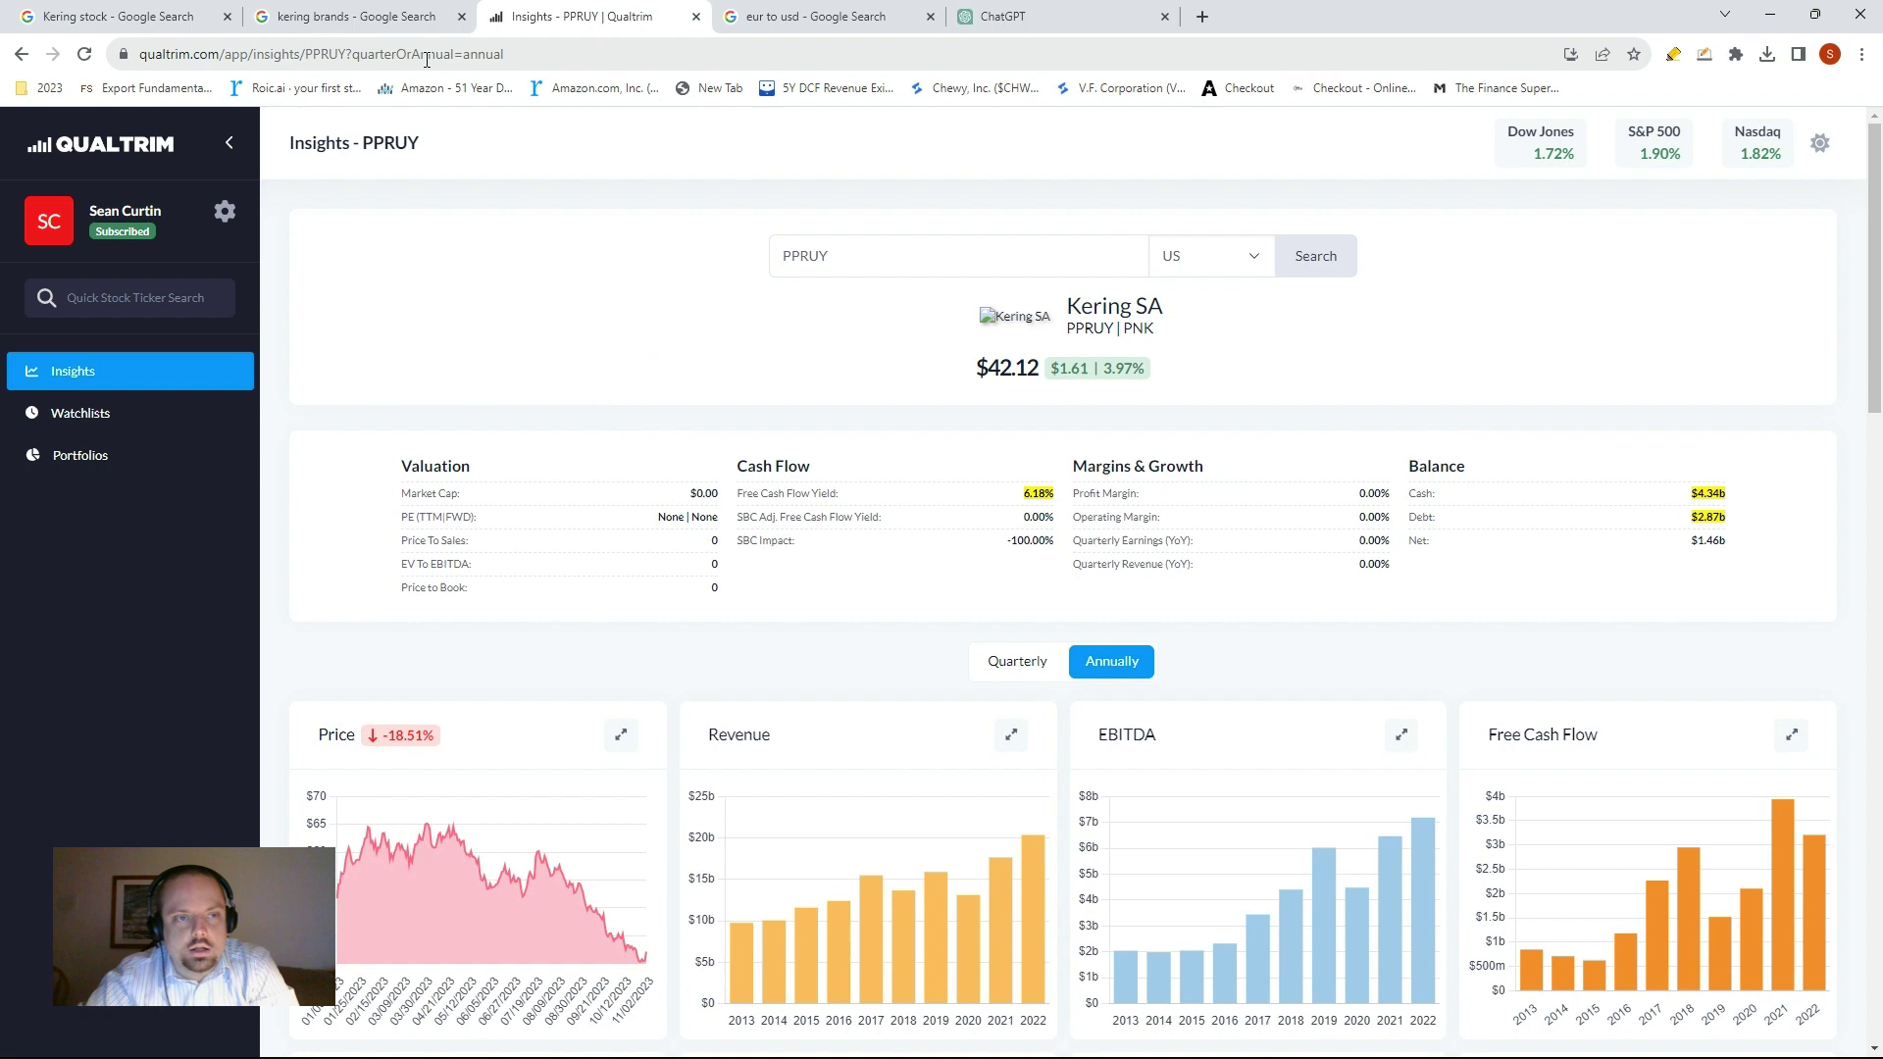
pyautogui.click(358, 18)
pyautogui.click(106, 18)
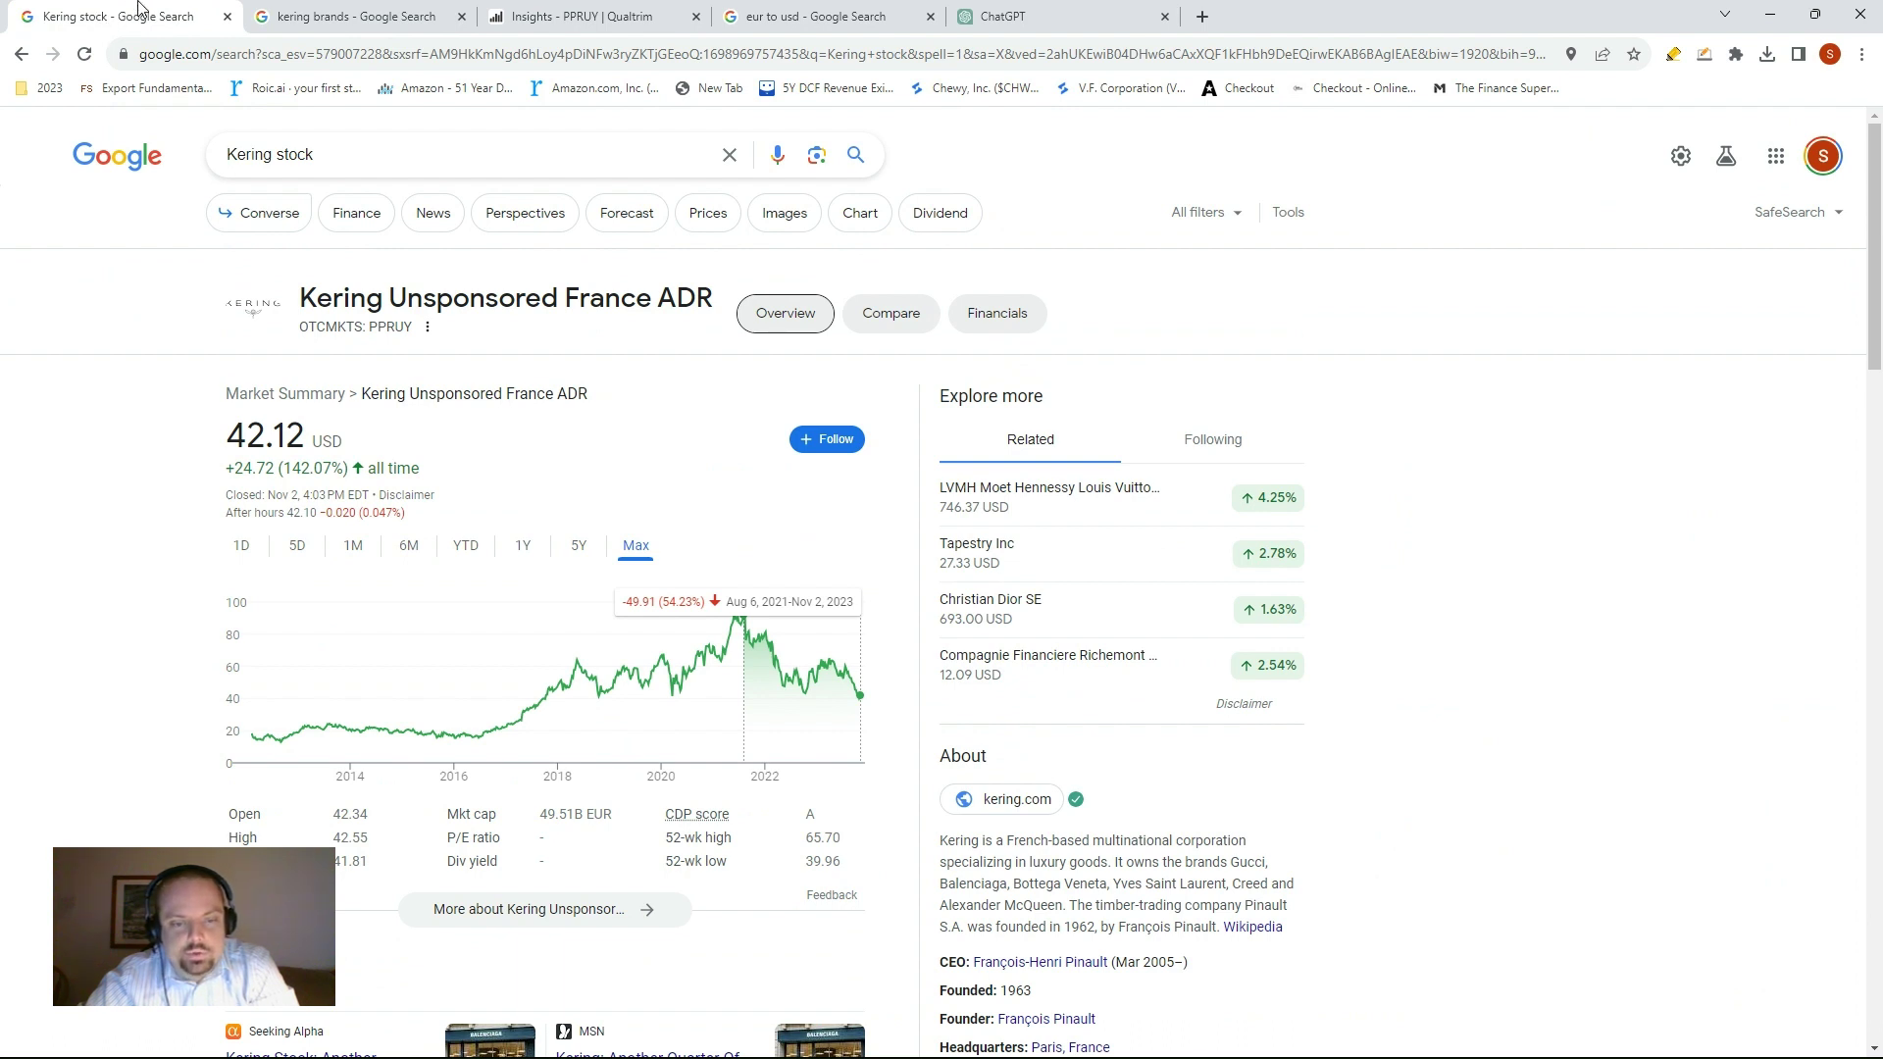
# - Back on Qualtrim's PPRUY insights page, switch the Highlighter pen off
pyautogui.moveTo(870, 10)
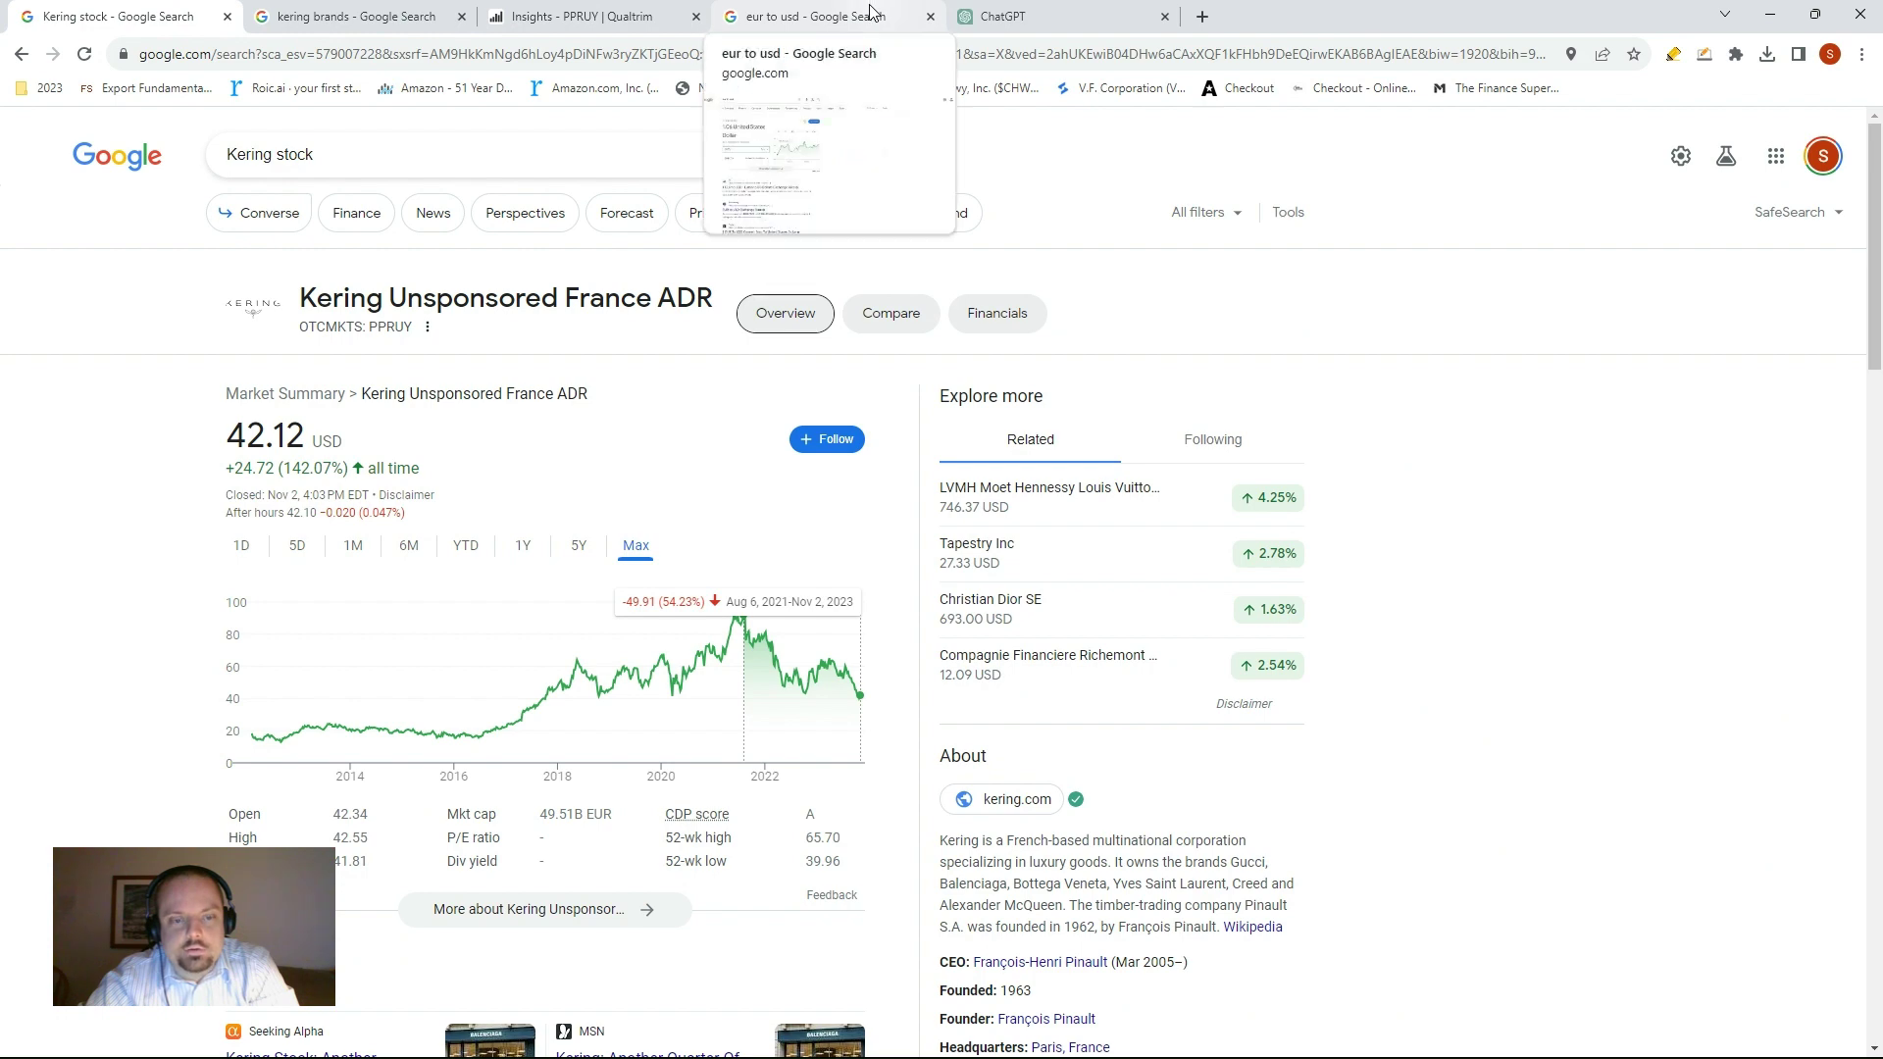
pyautogui.click(564, 12)
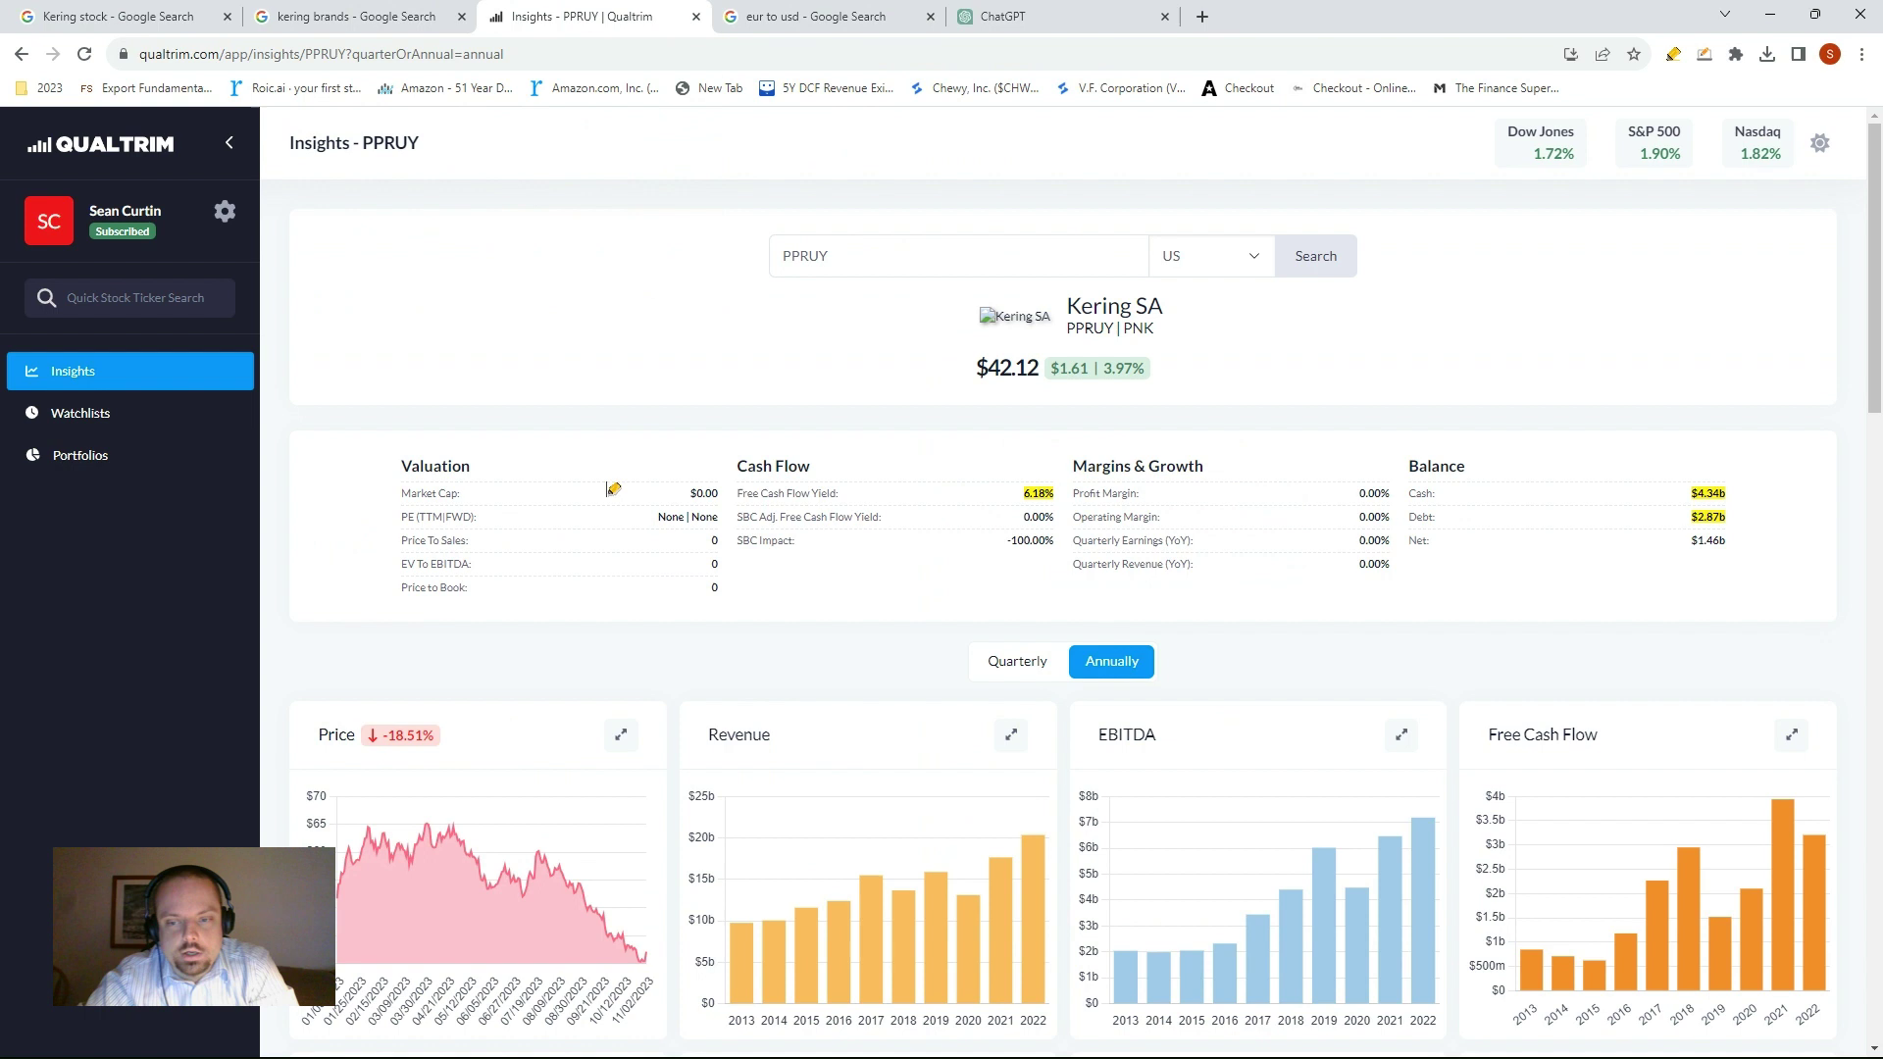
pyautogui.scroll(-2, 605, 482)
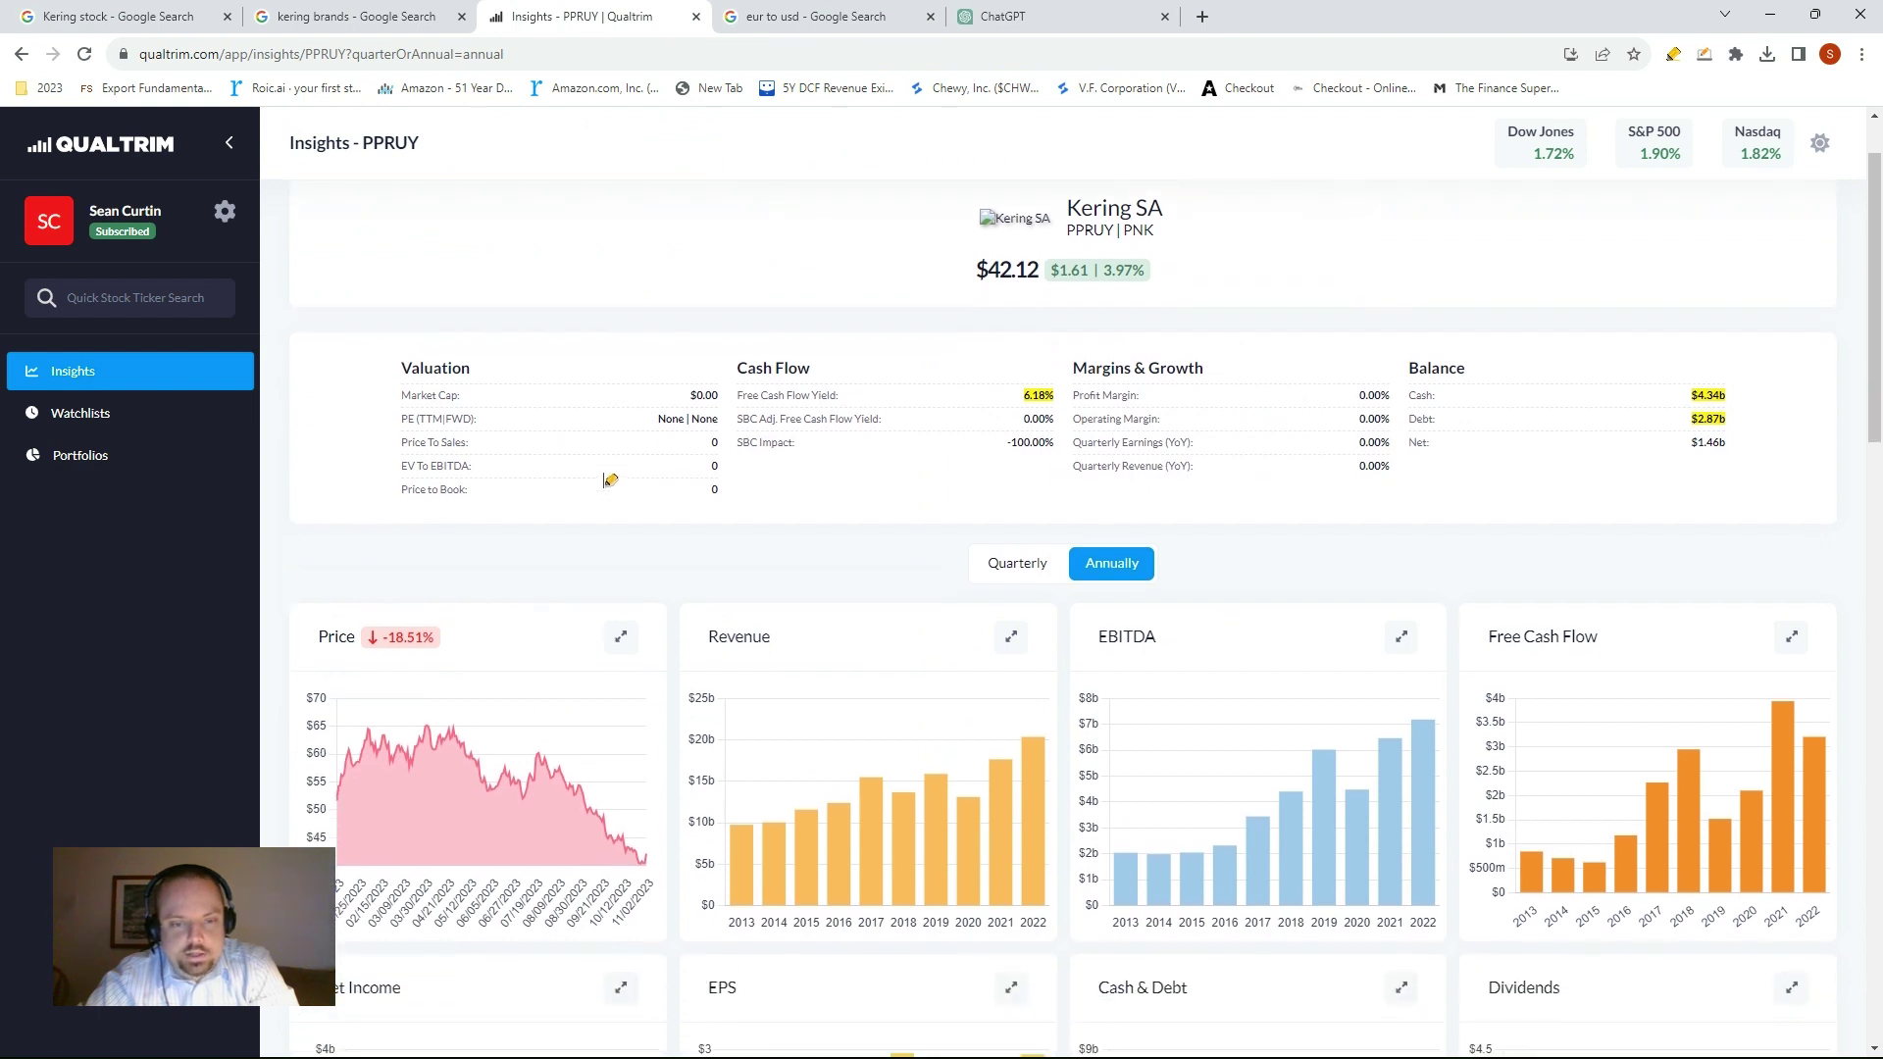
pyautogui.click(1679, 56)
pyautogui.click(1579, 217)
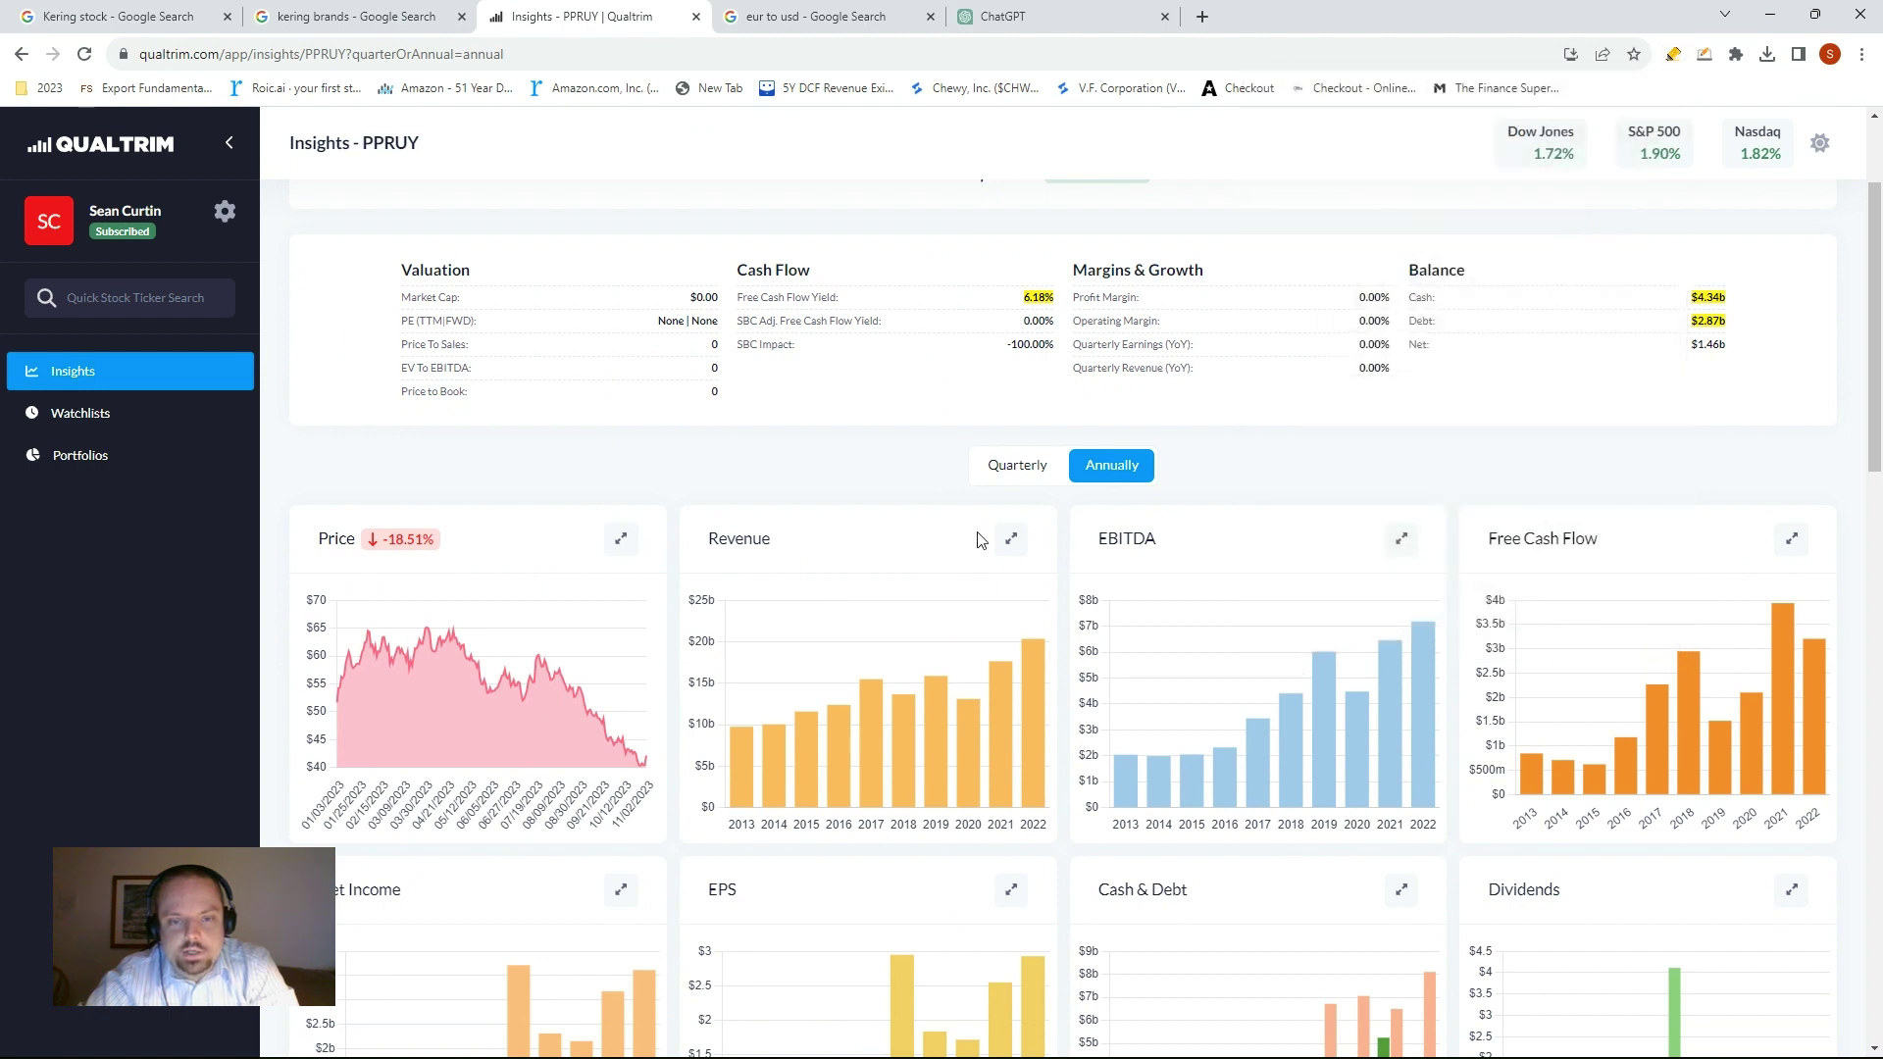
pyautogui.scroll(2, 1025, 541)
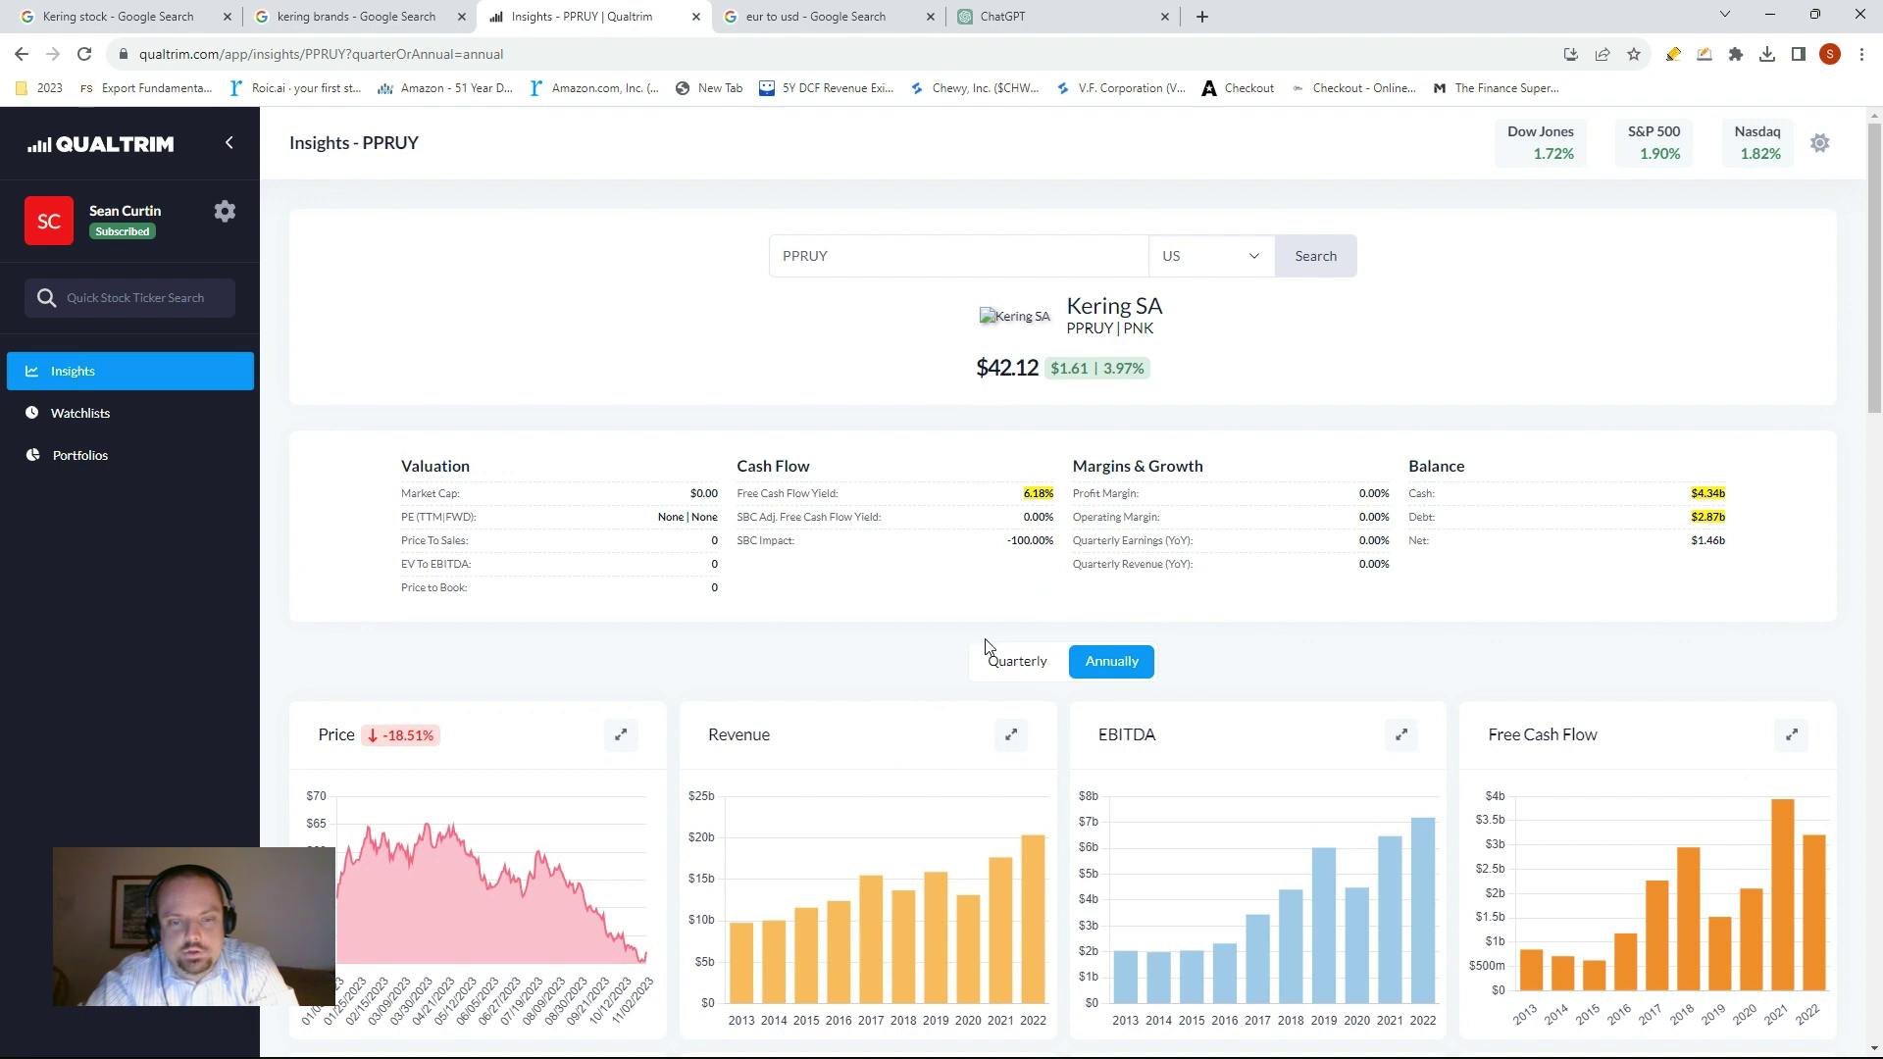
pyautogui.click(1014, 737)
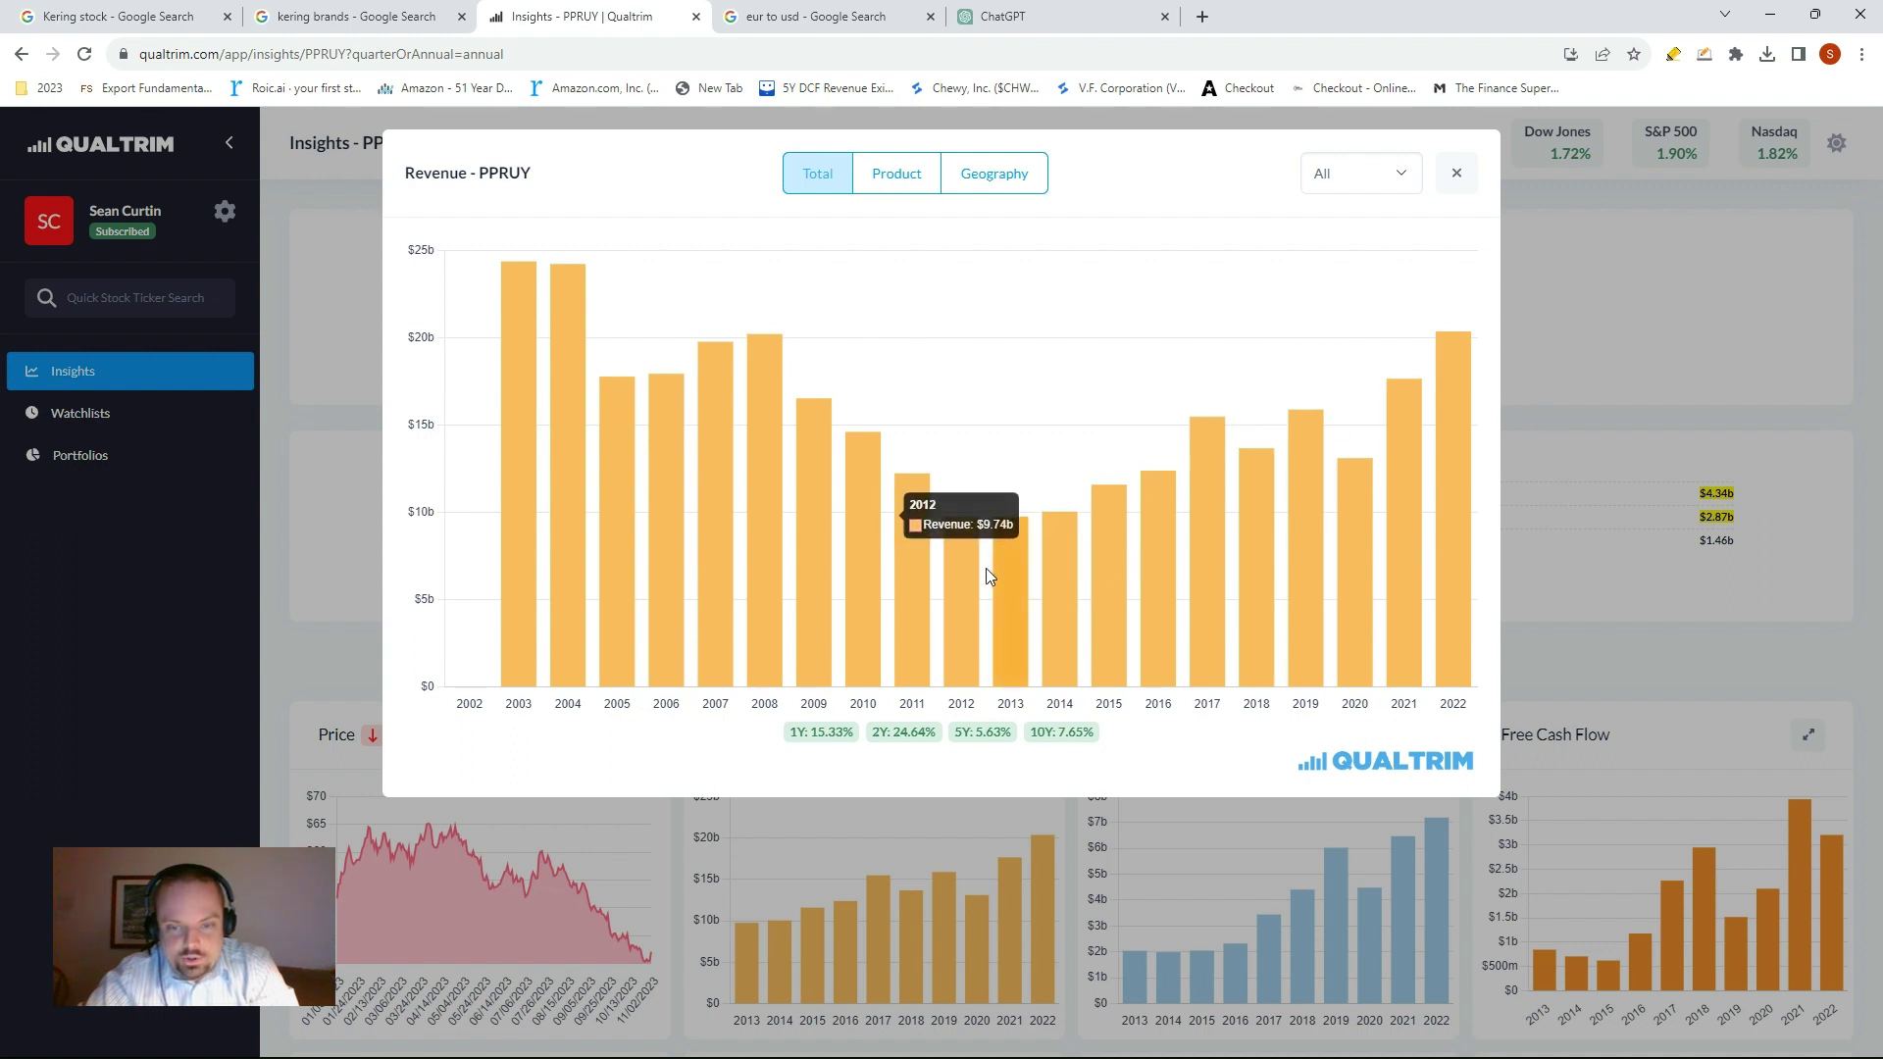
pyautogui.moveTo(1450, 571)
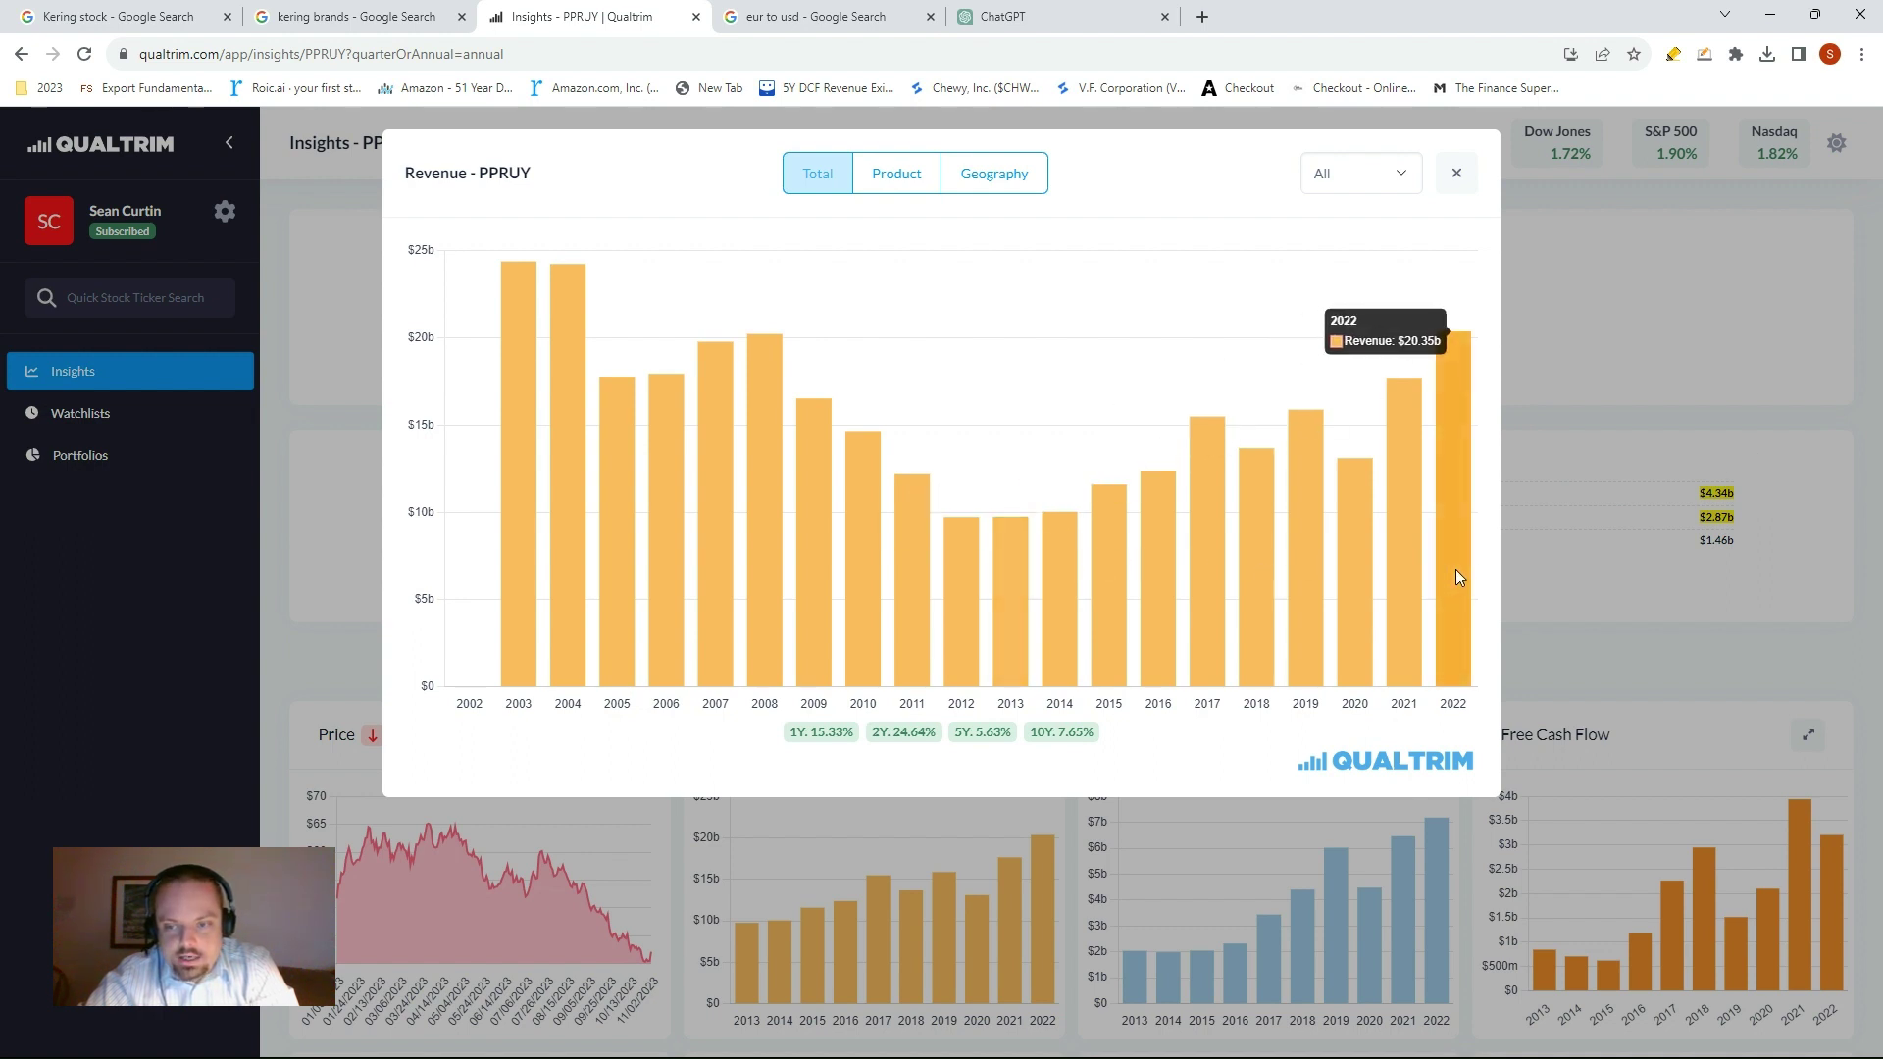
pyautogui.moveTo(957, 604)
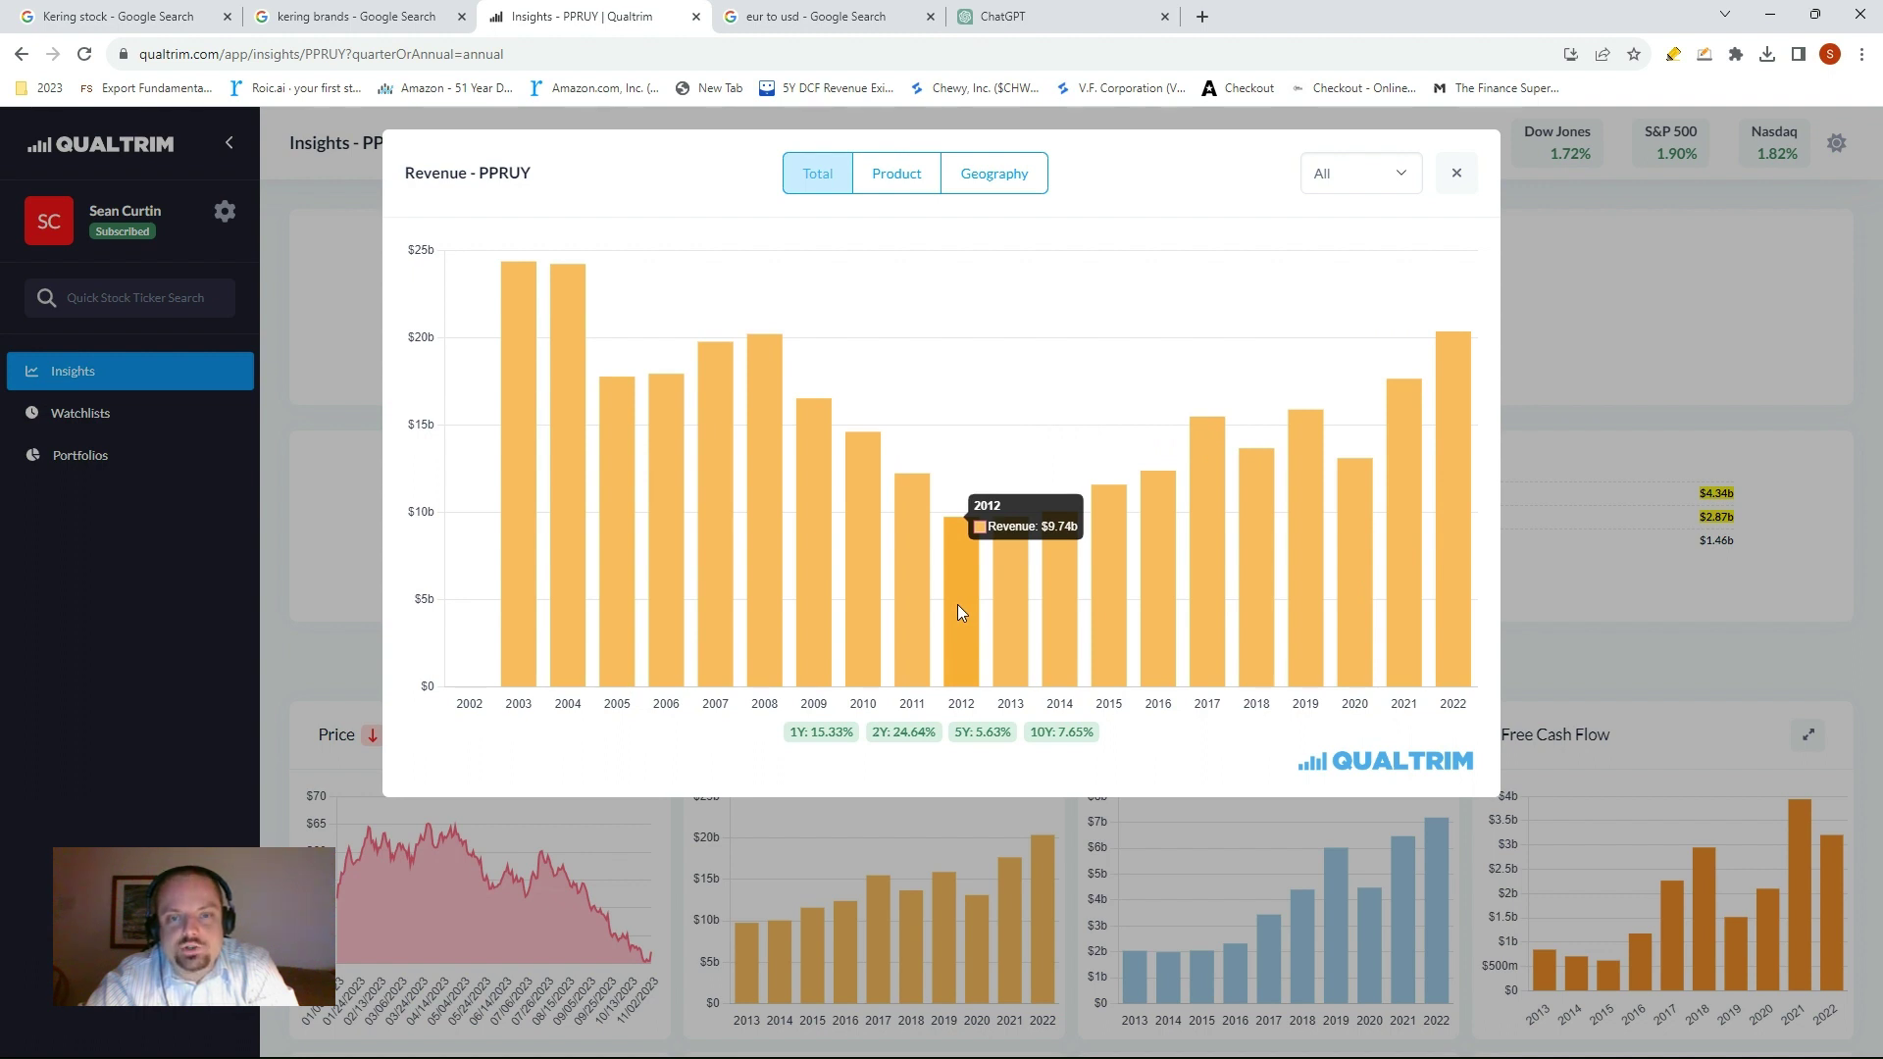
pyautogui.moveTo(1463, 492)
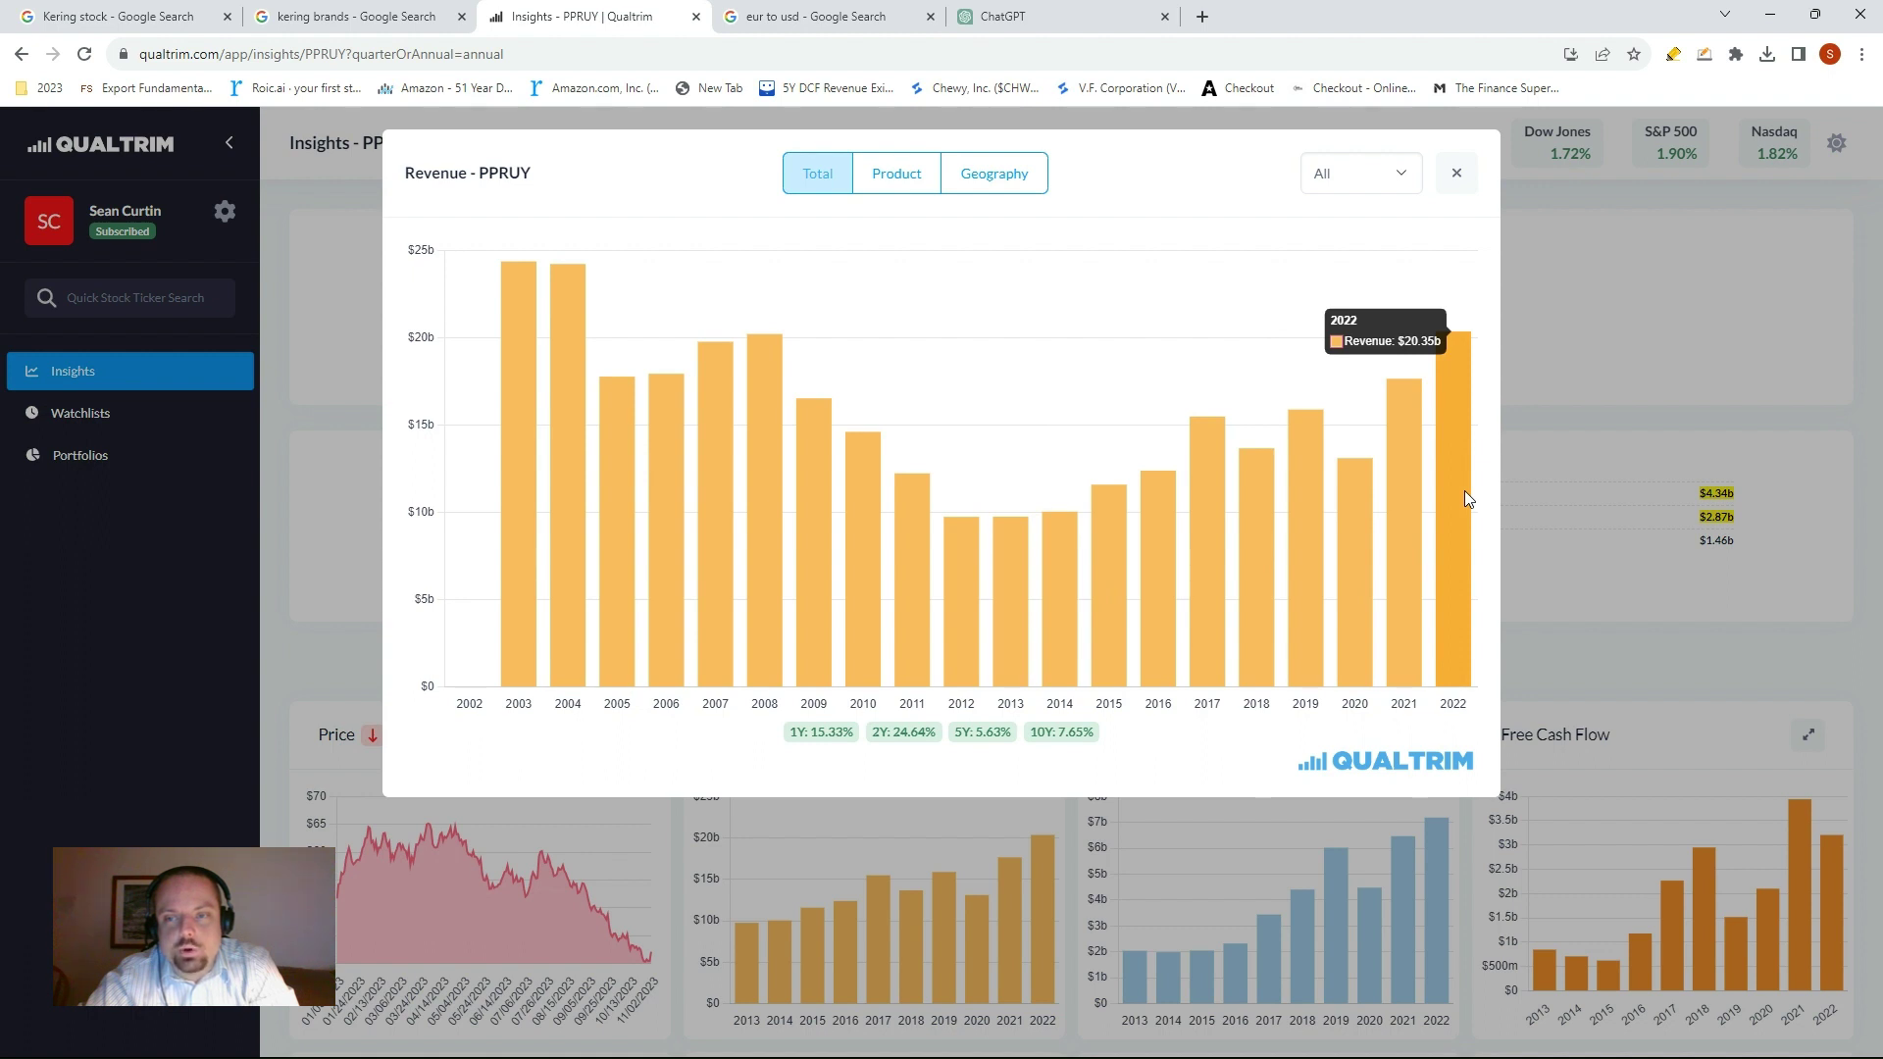
pyautogui.moveTo(960, 569)
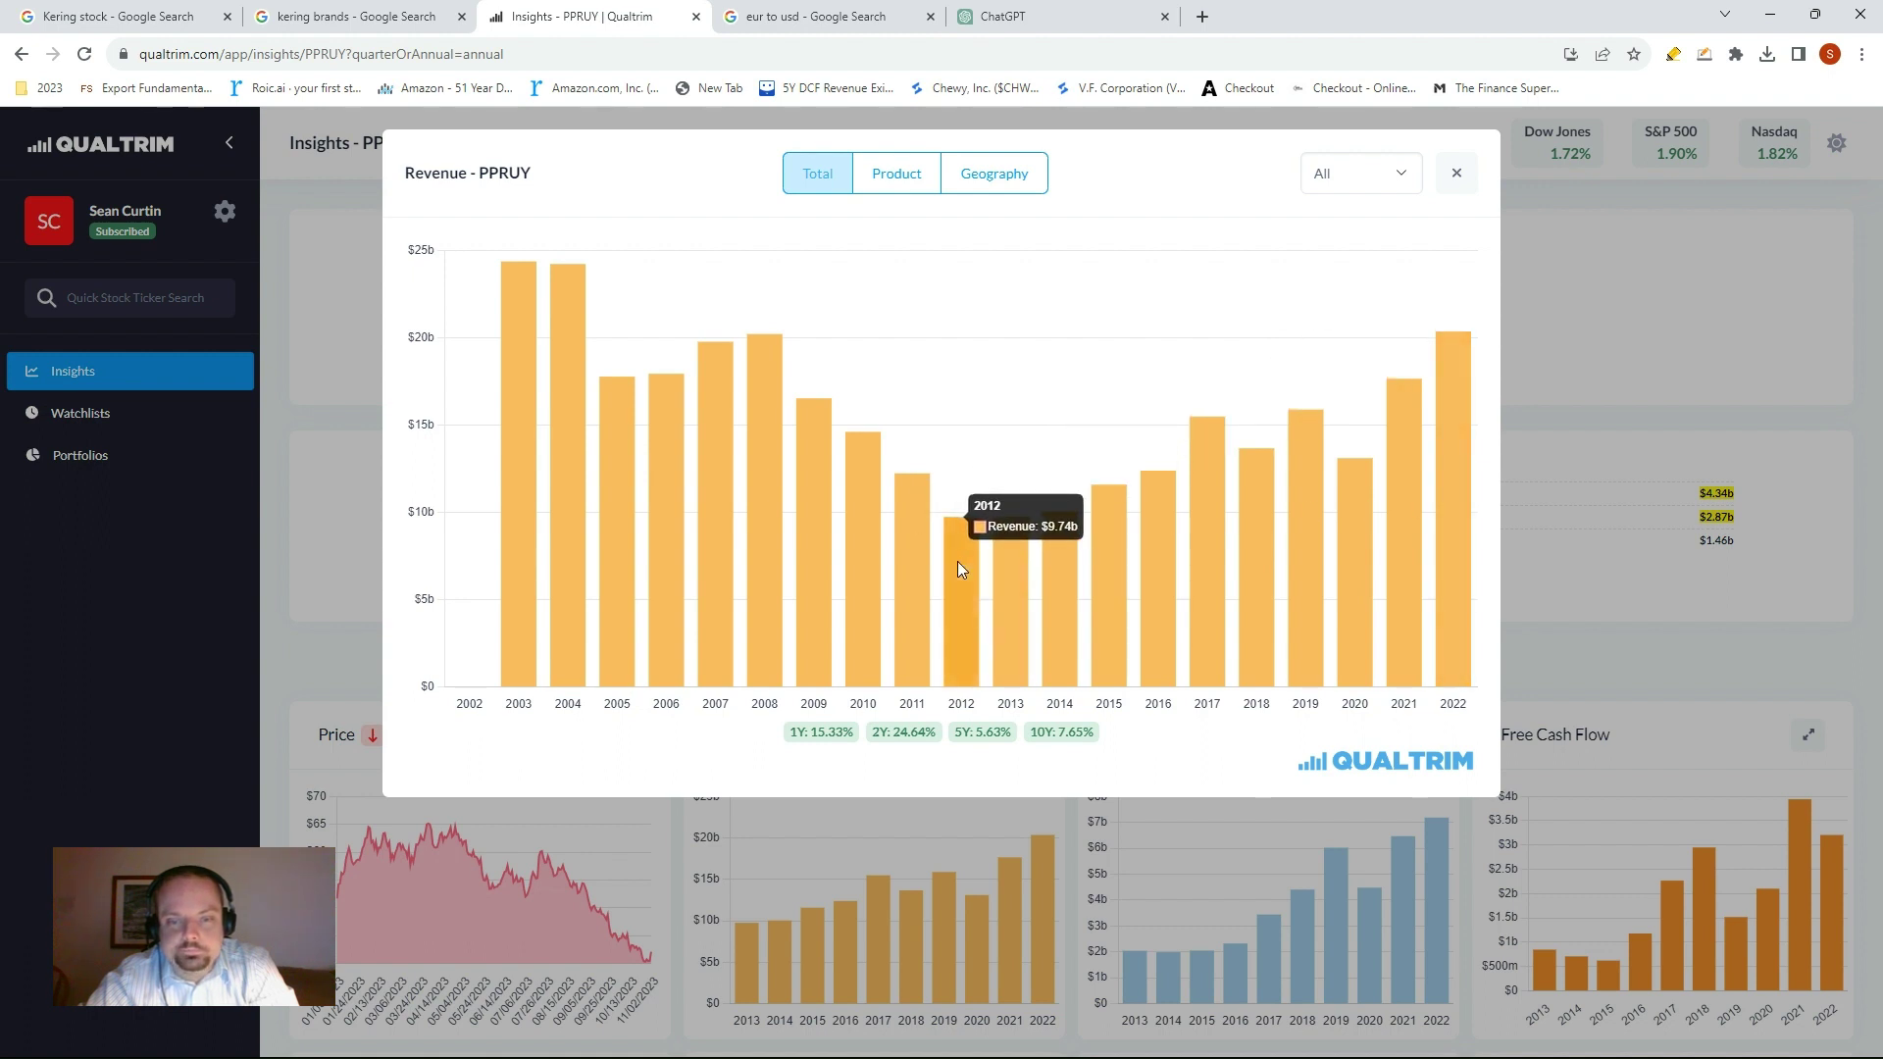
pyautogui.moveTo(1457, 444)
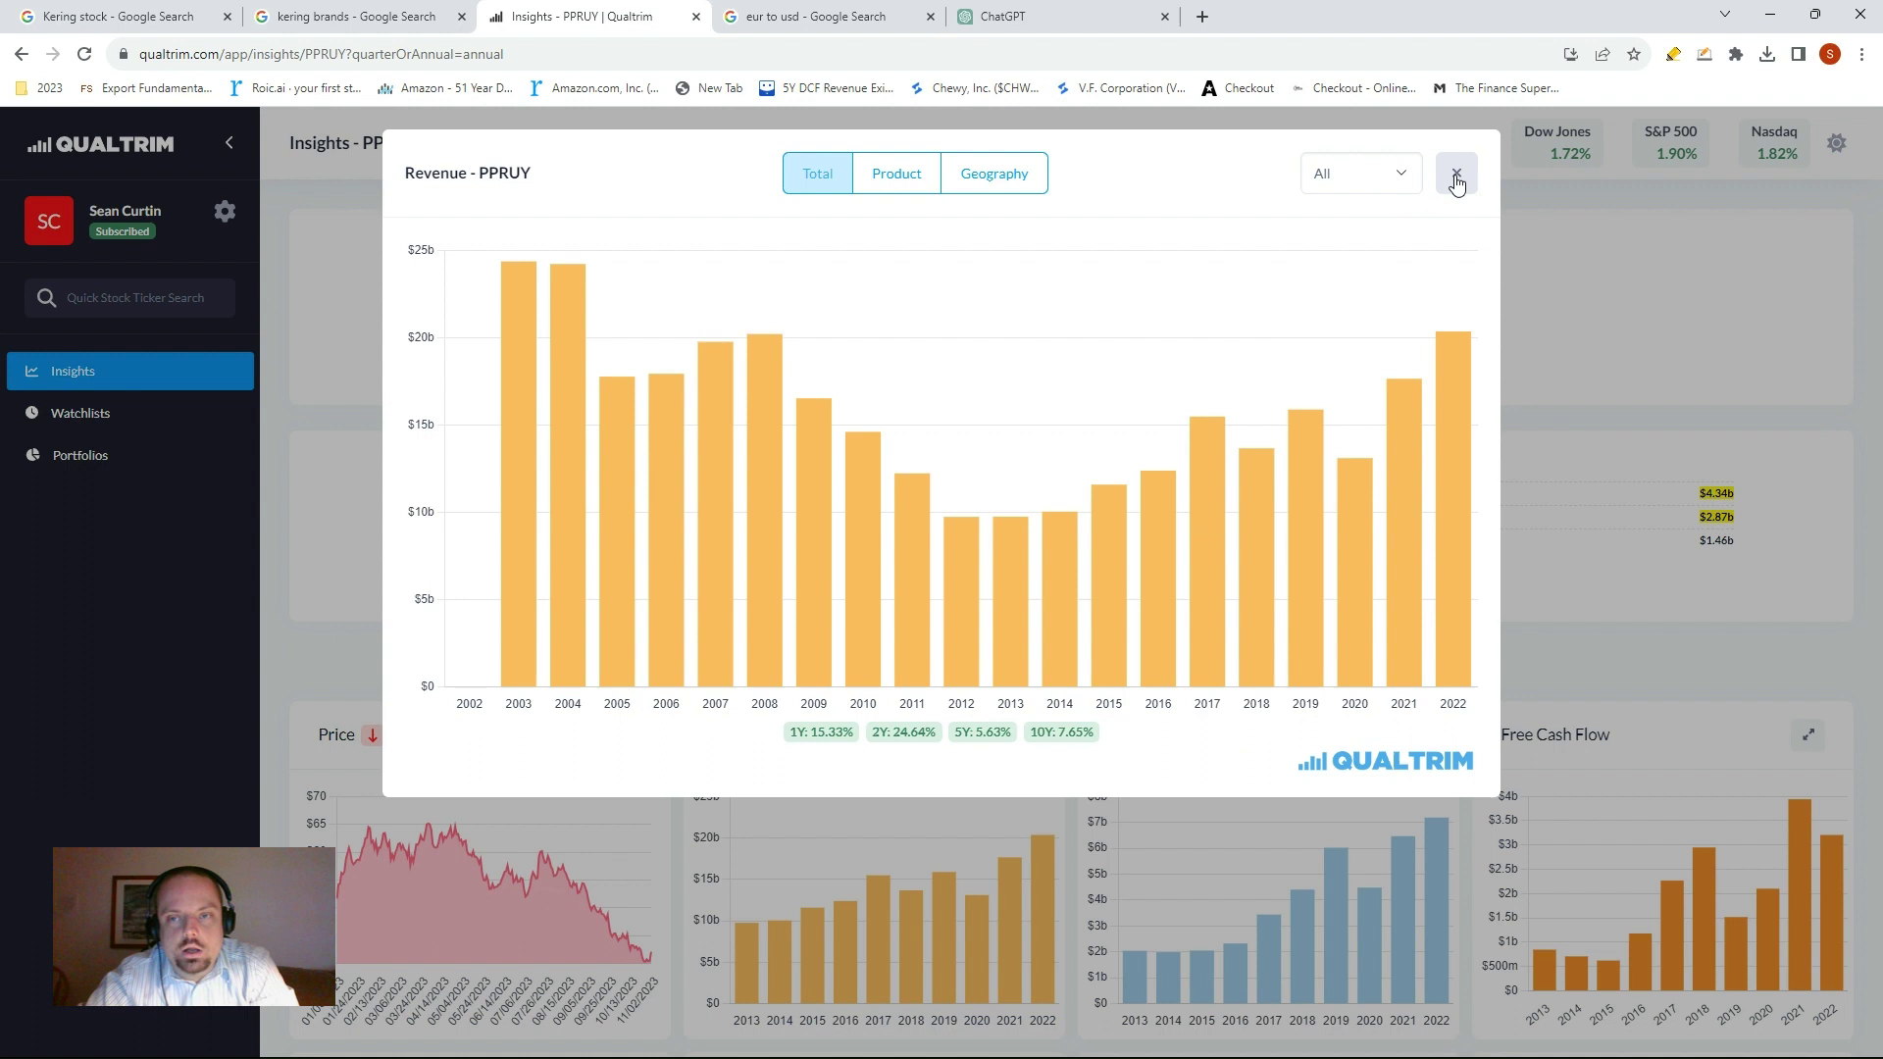
pyautogui.moveTo(503, 258)
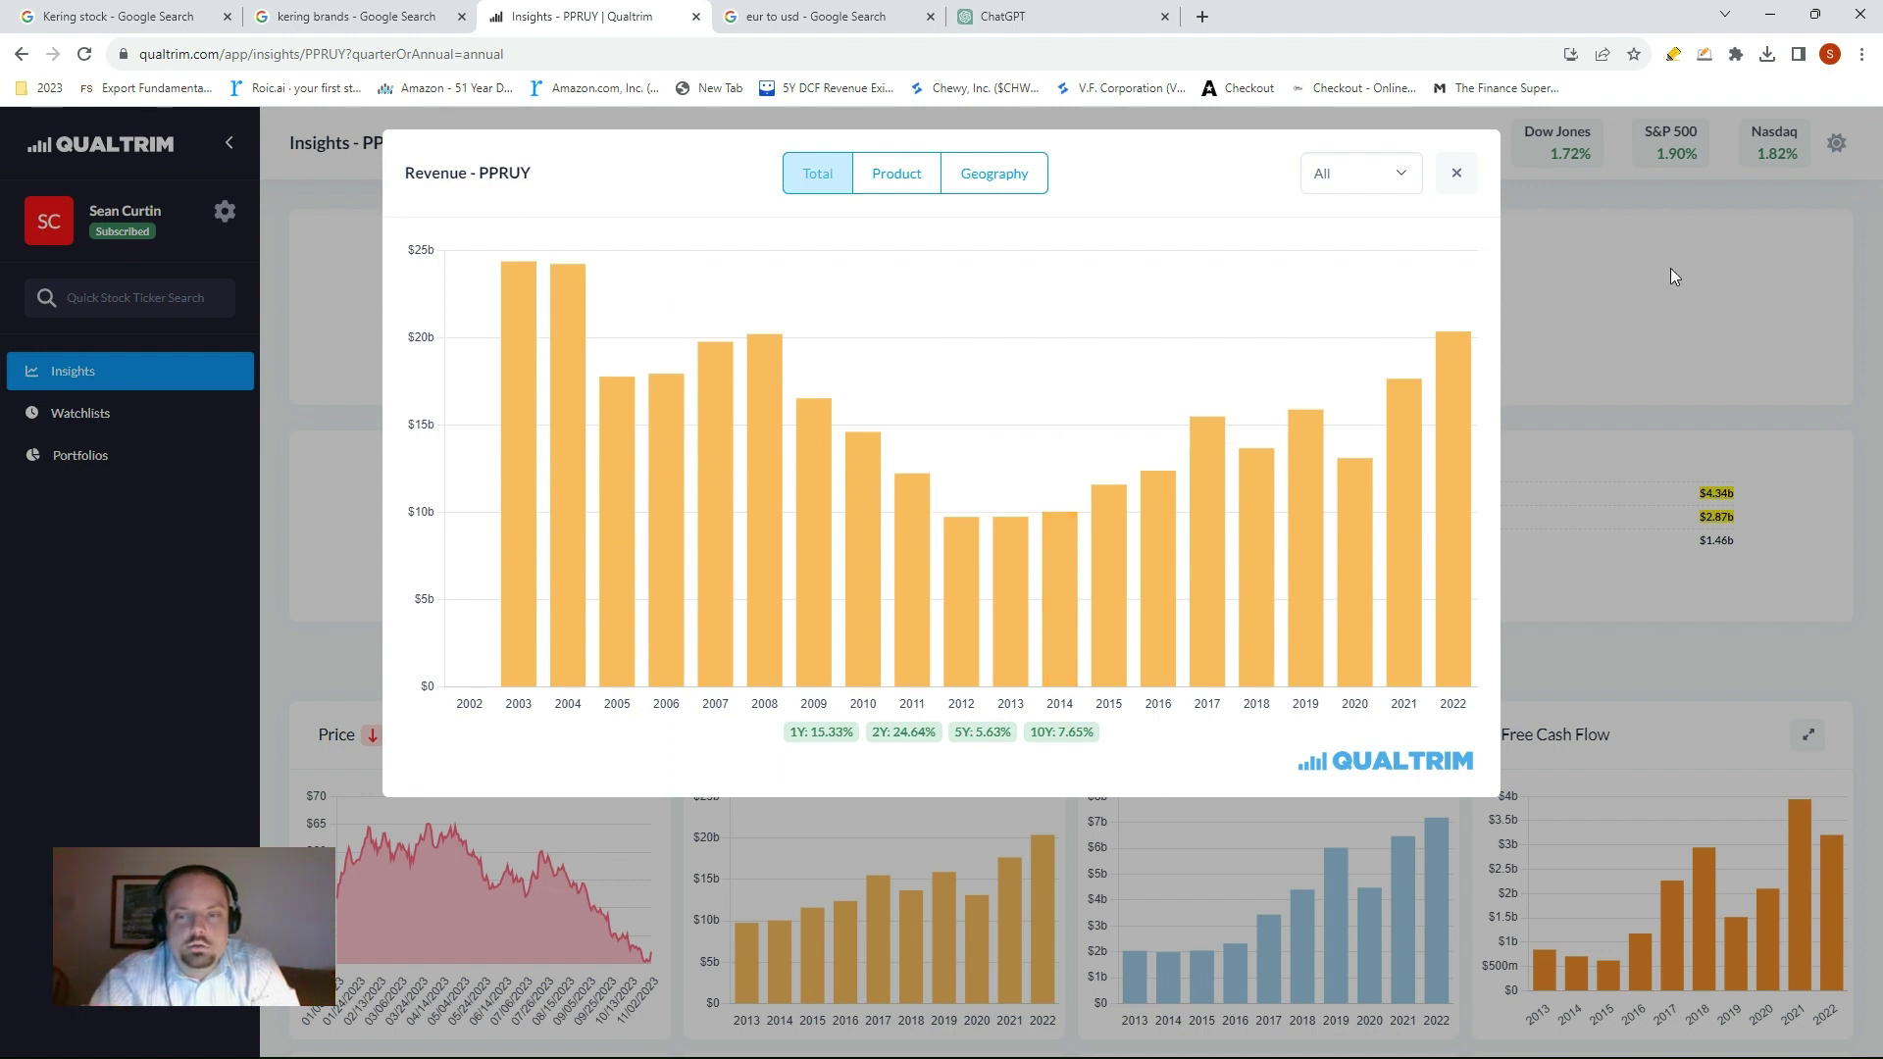
pyautogui.click(1456, 173)
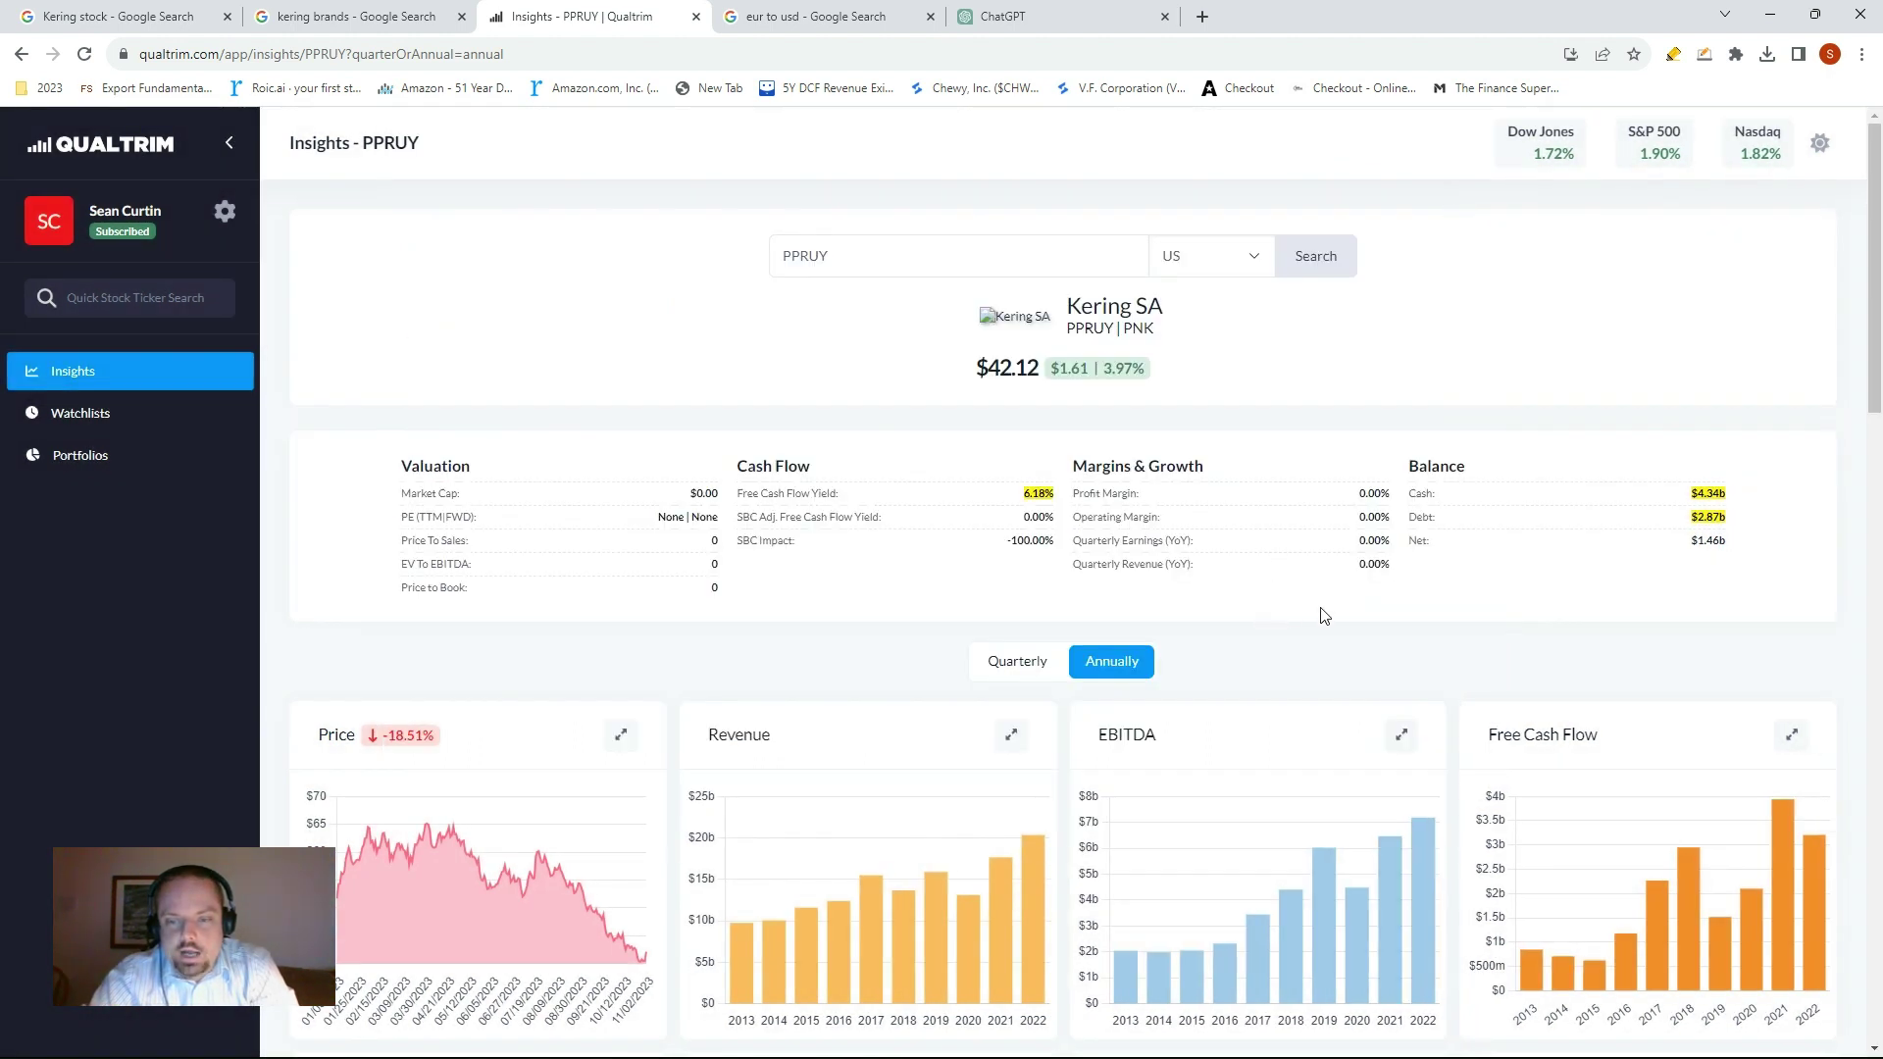
# - Expand the Free Cash Flow chart to check the 2022 figure, then close it
pyautogui.scroll(-2, 1315, 608)
pyautogui.click(1792, 542)
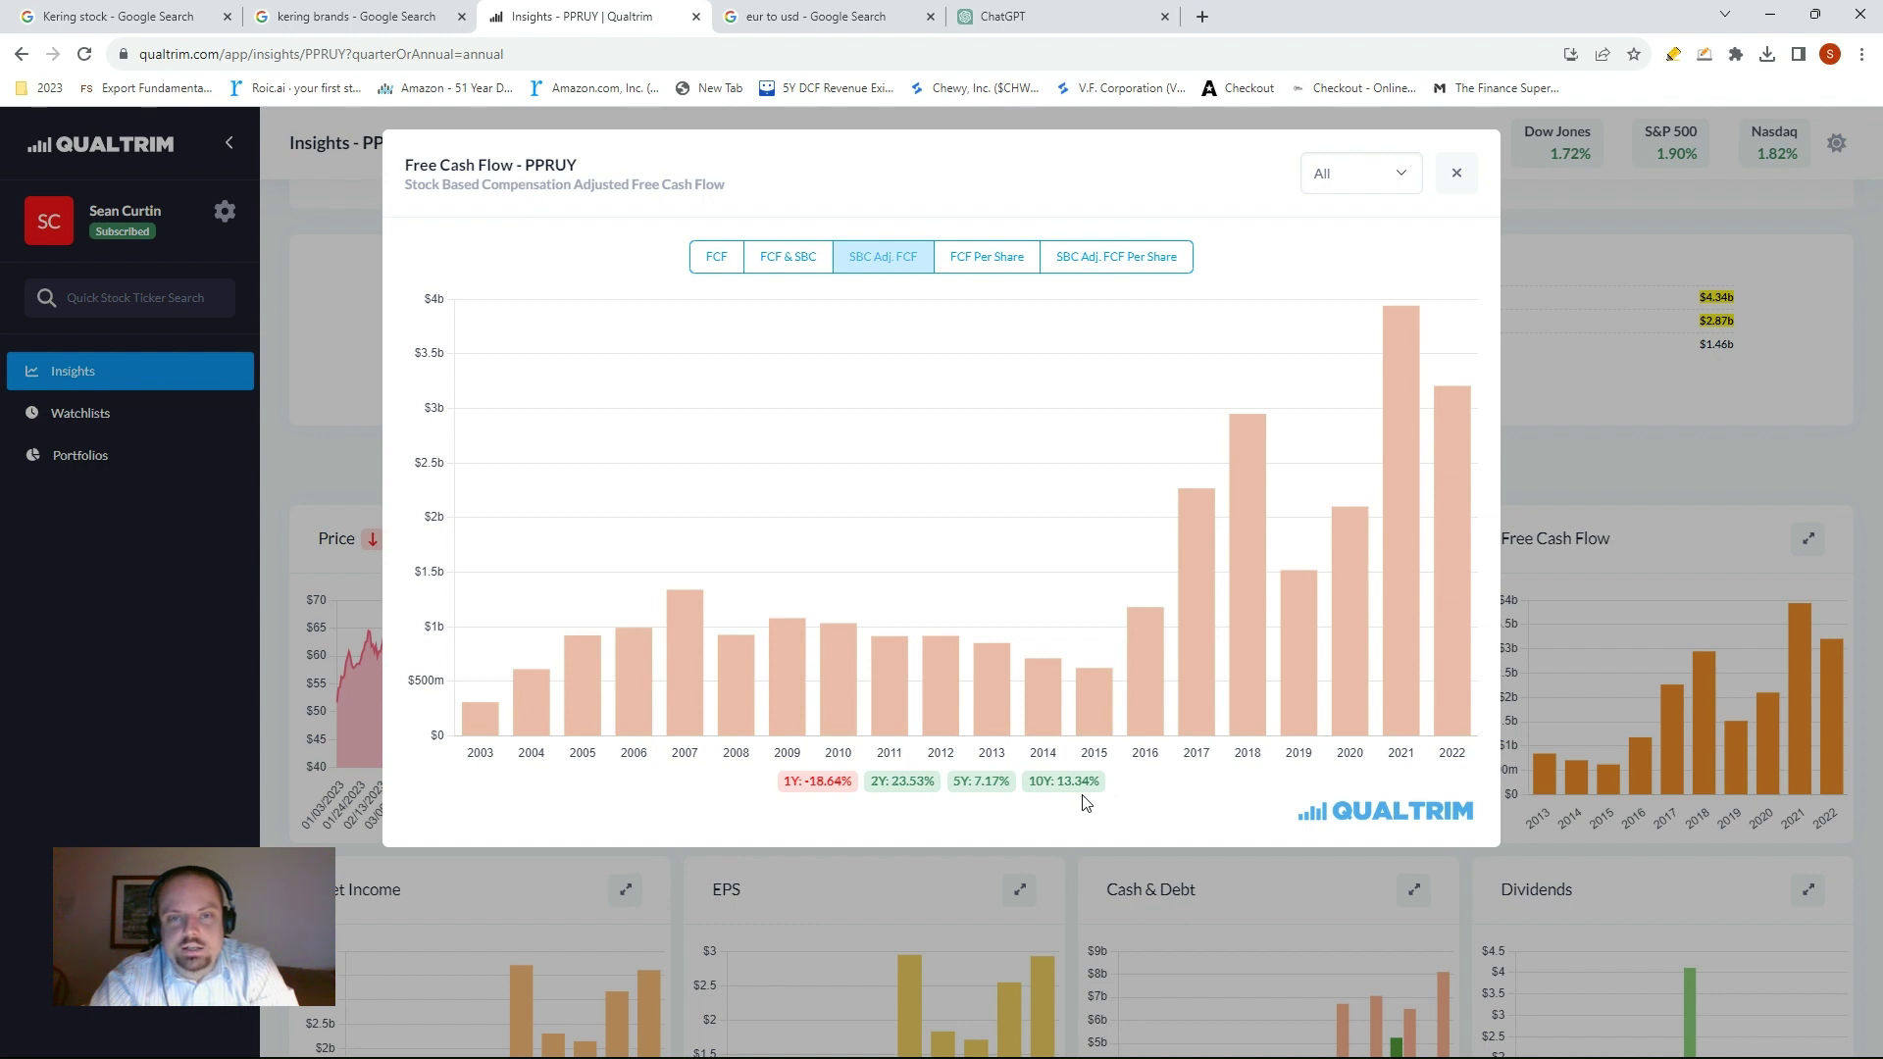
pyautogui.moveTo(1458, 538)
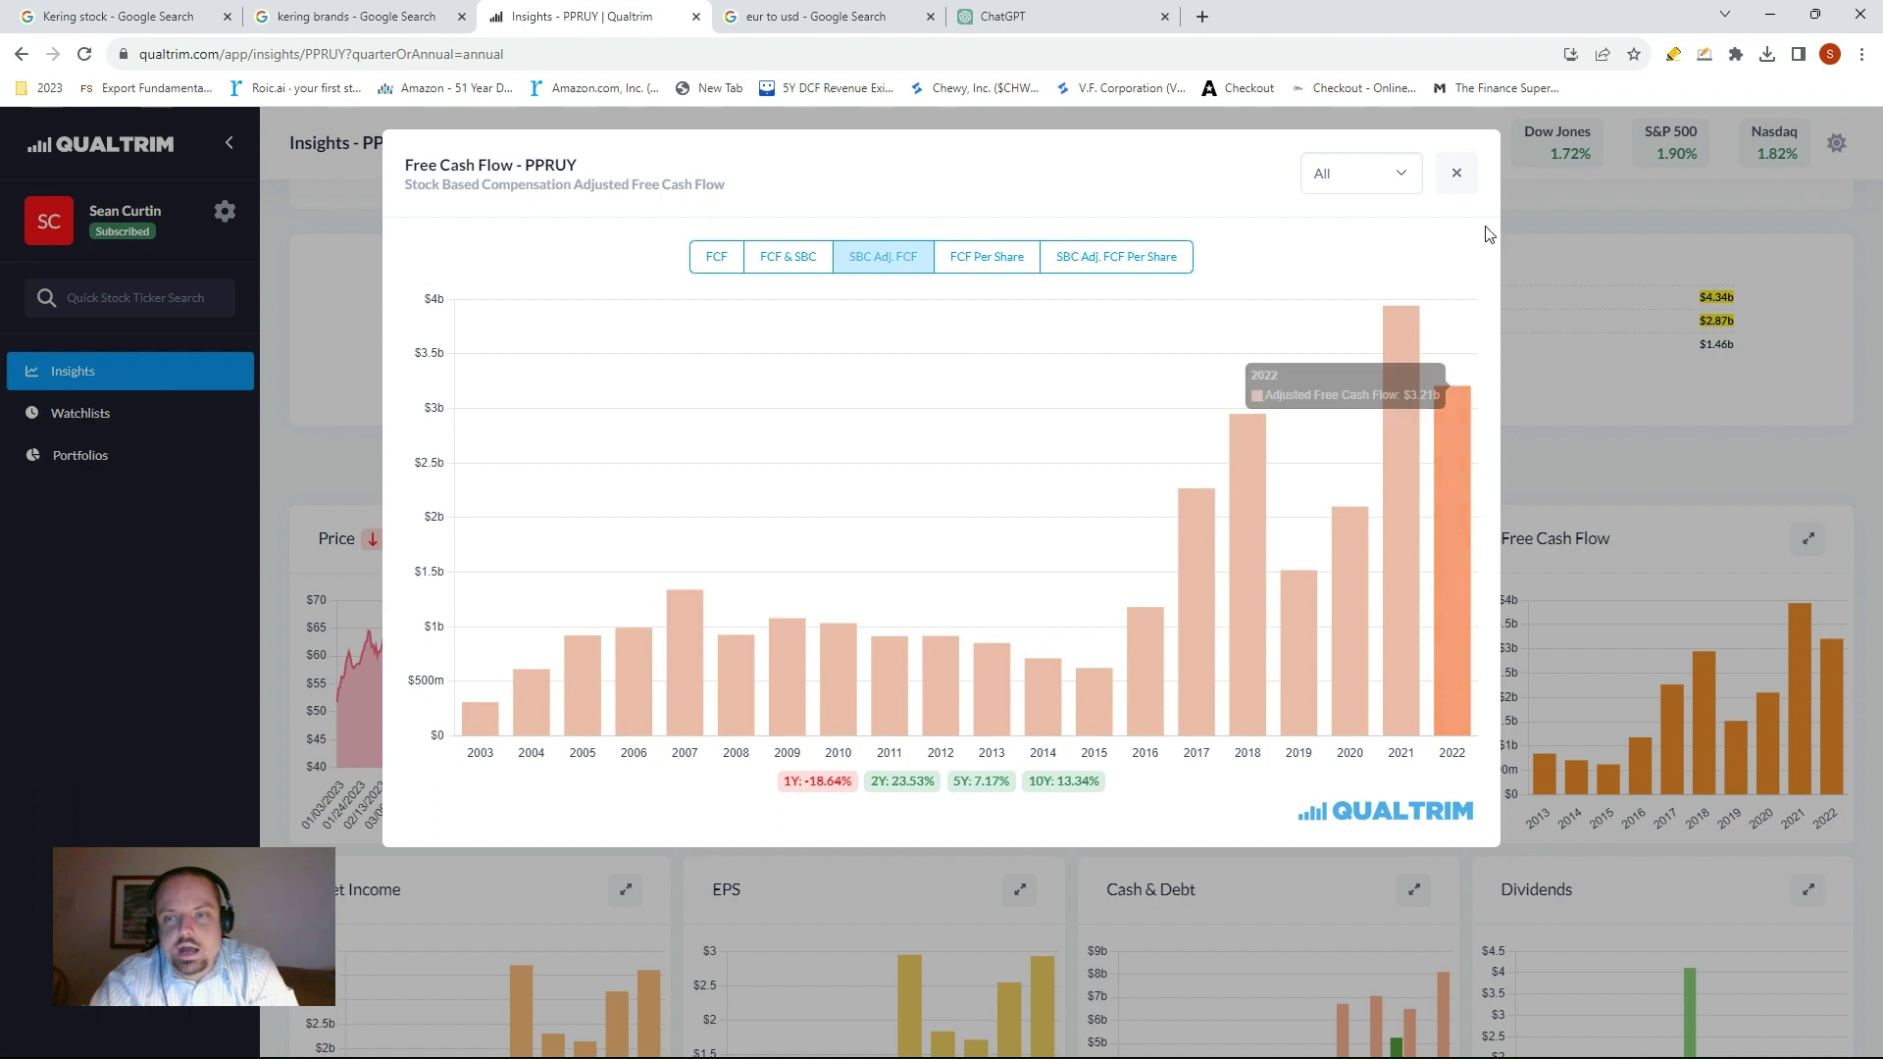
pyautogui.click(1458, 174)
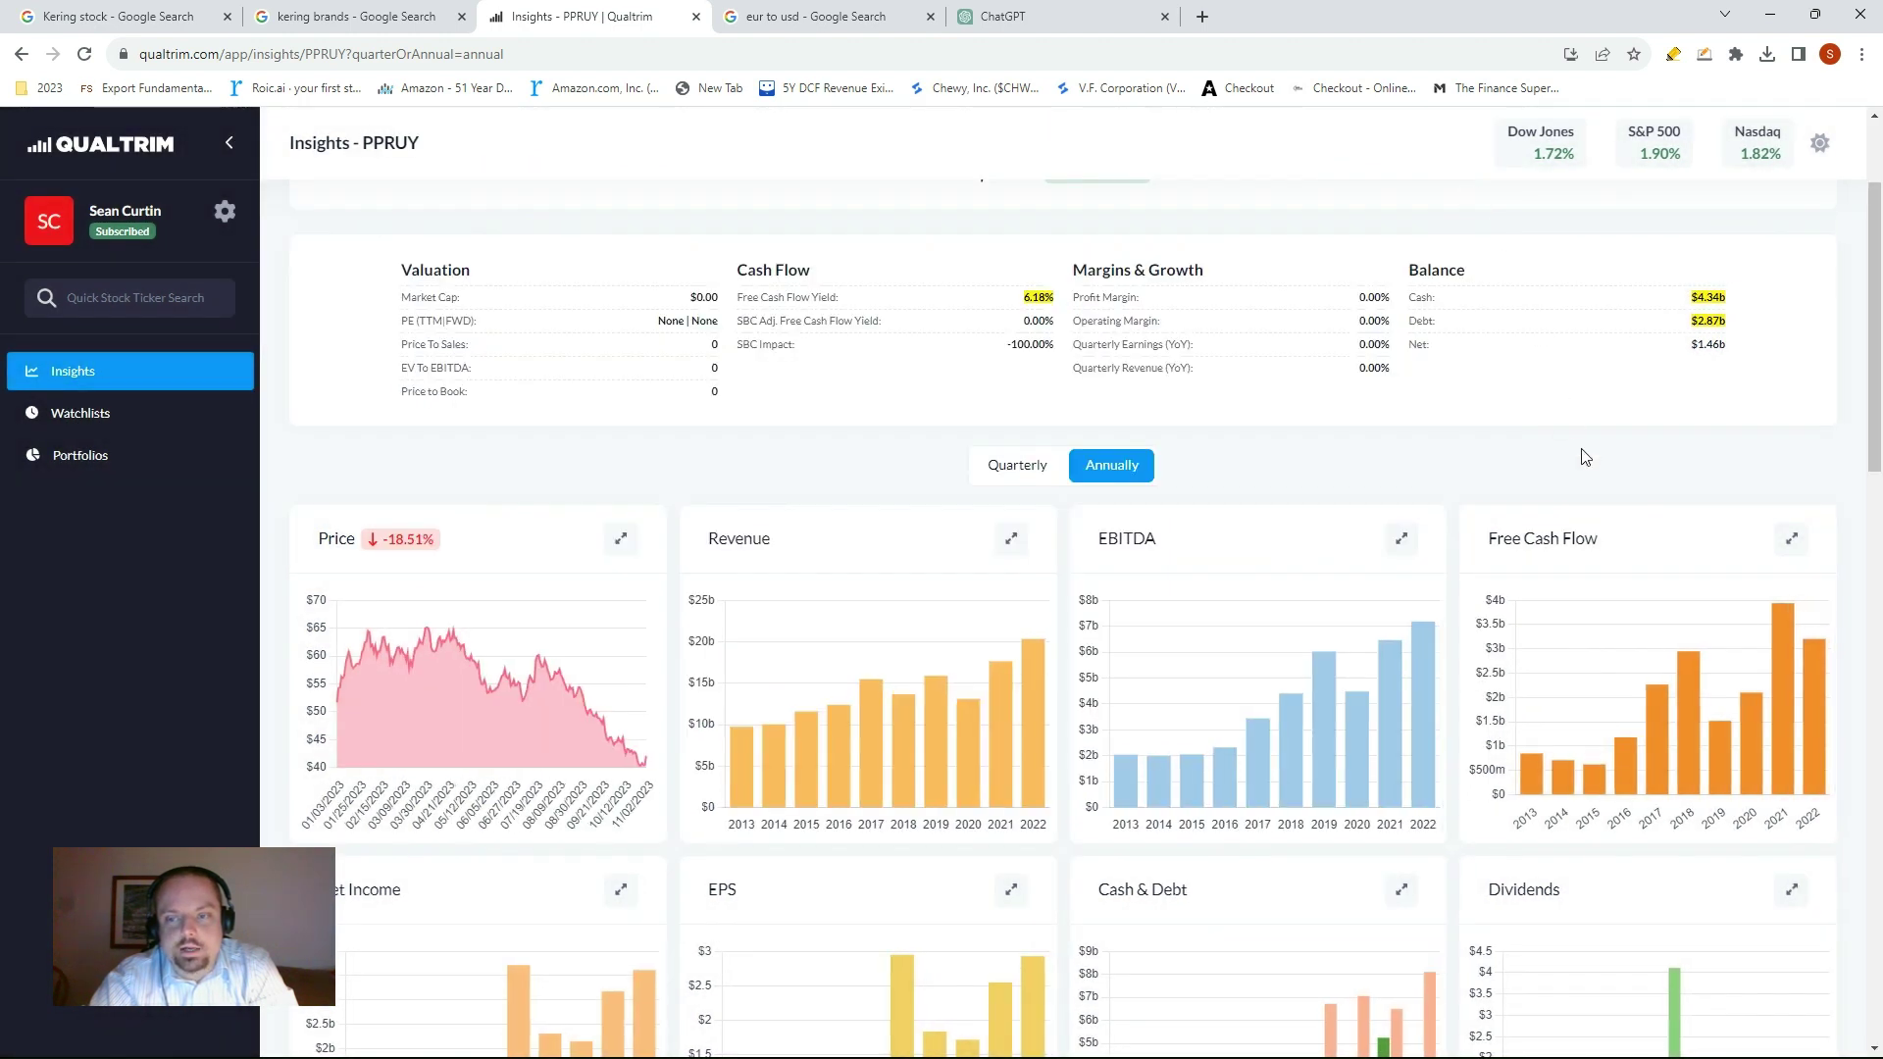
pyautogui.scroll(-2, 1590, 472)
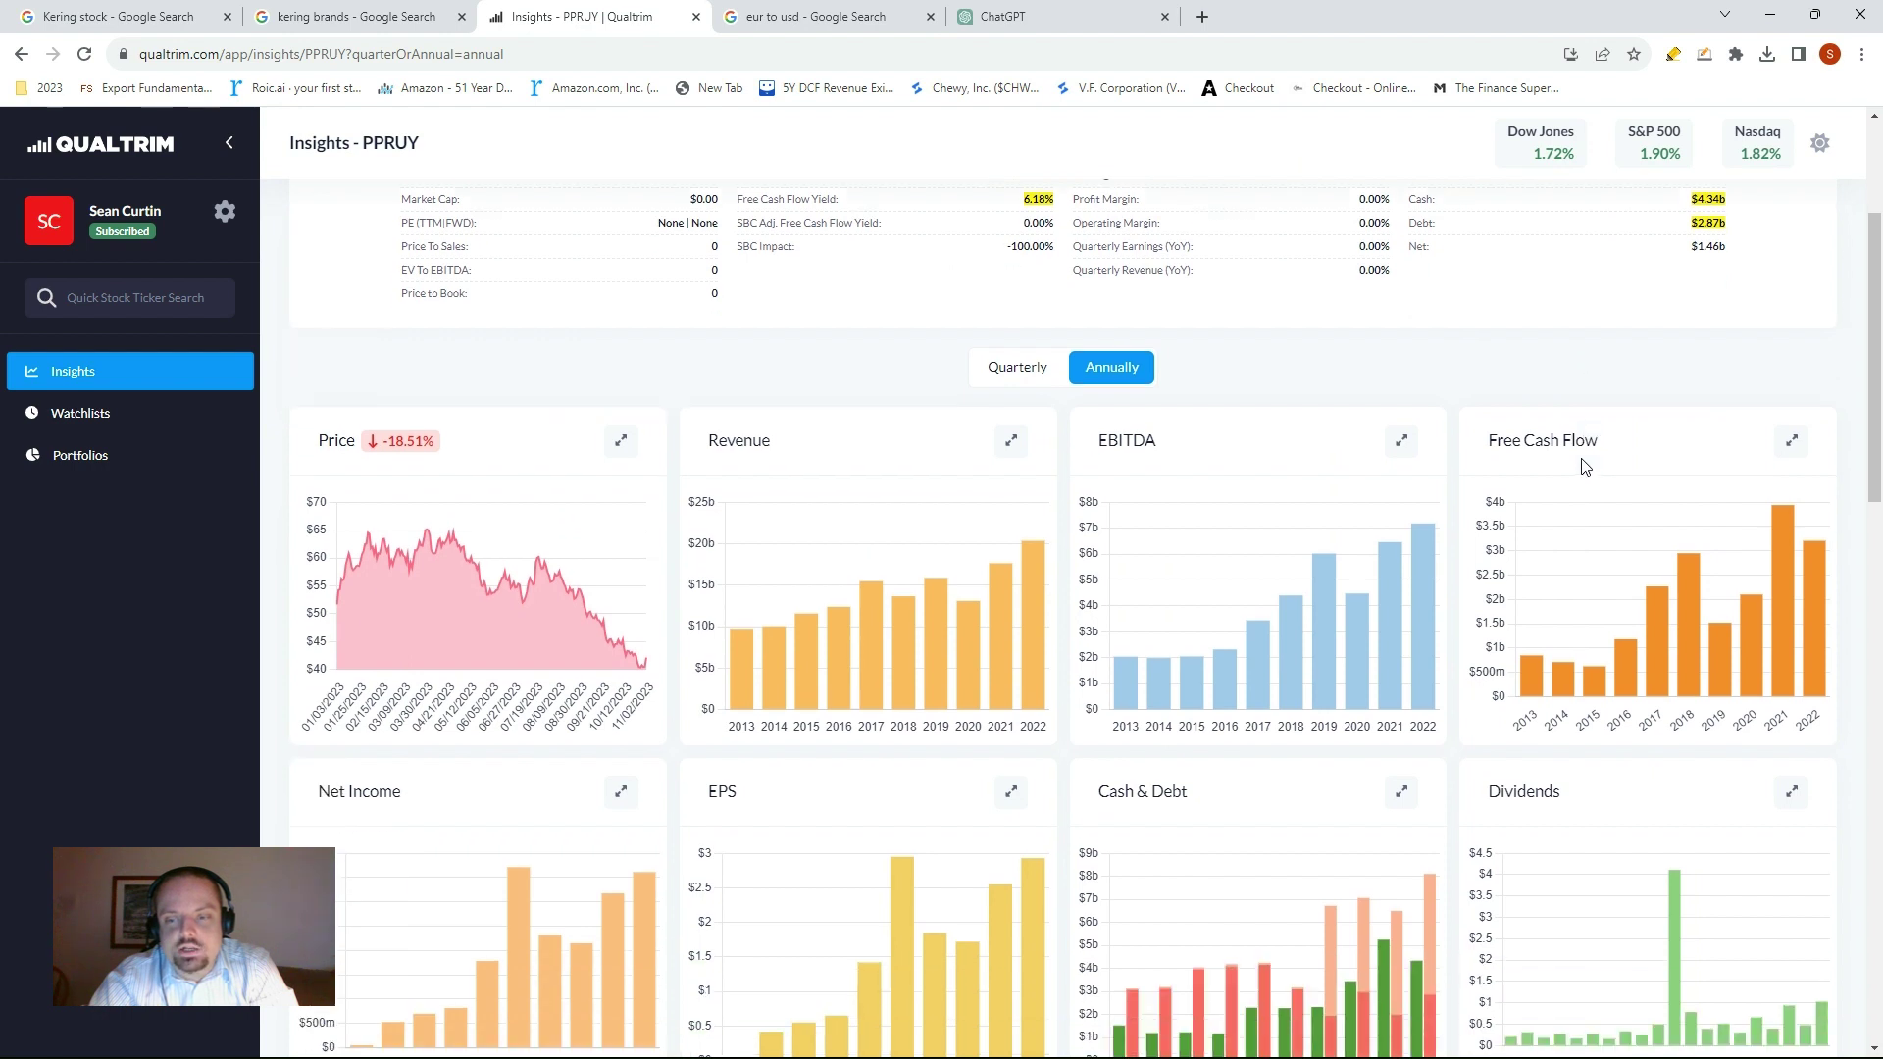
pyautogui.scroll(-1, 1582, 468)
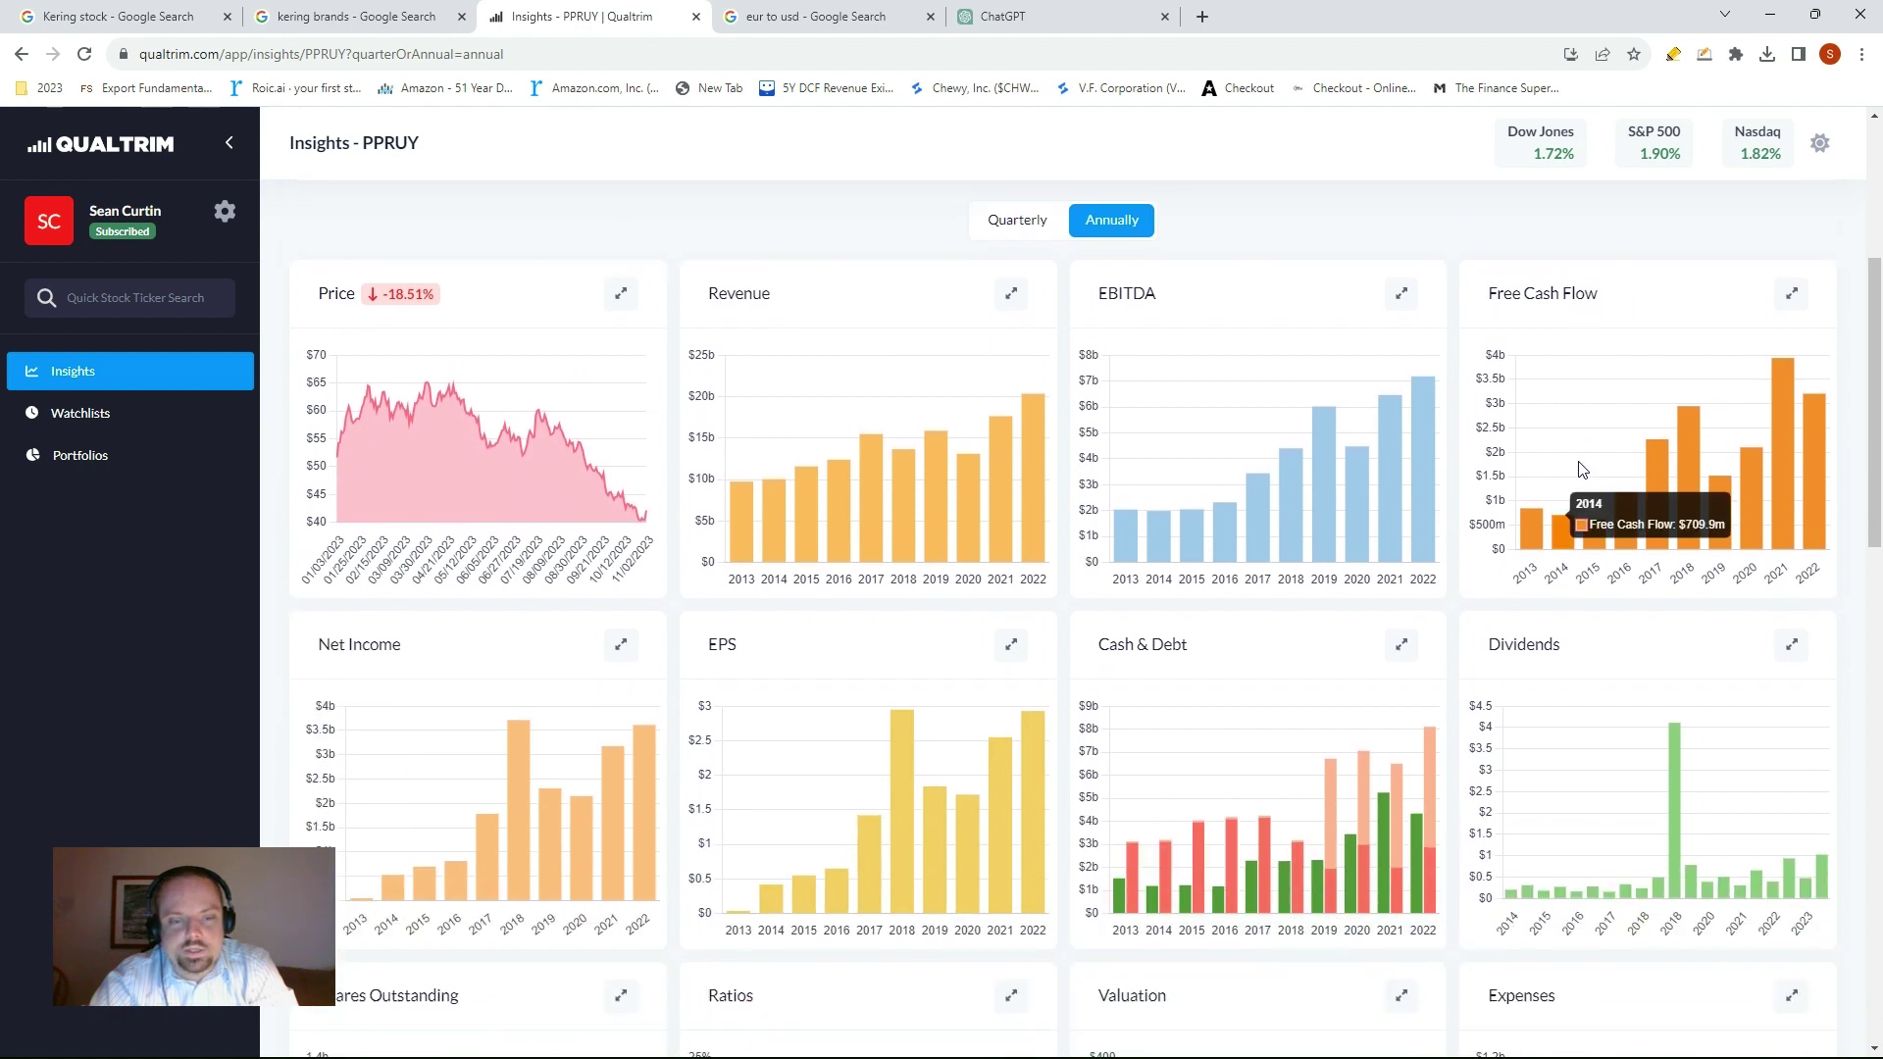
pyautogui.scroll(-2, 1582, 468)
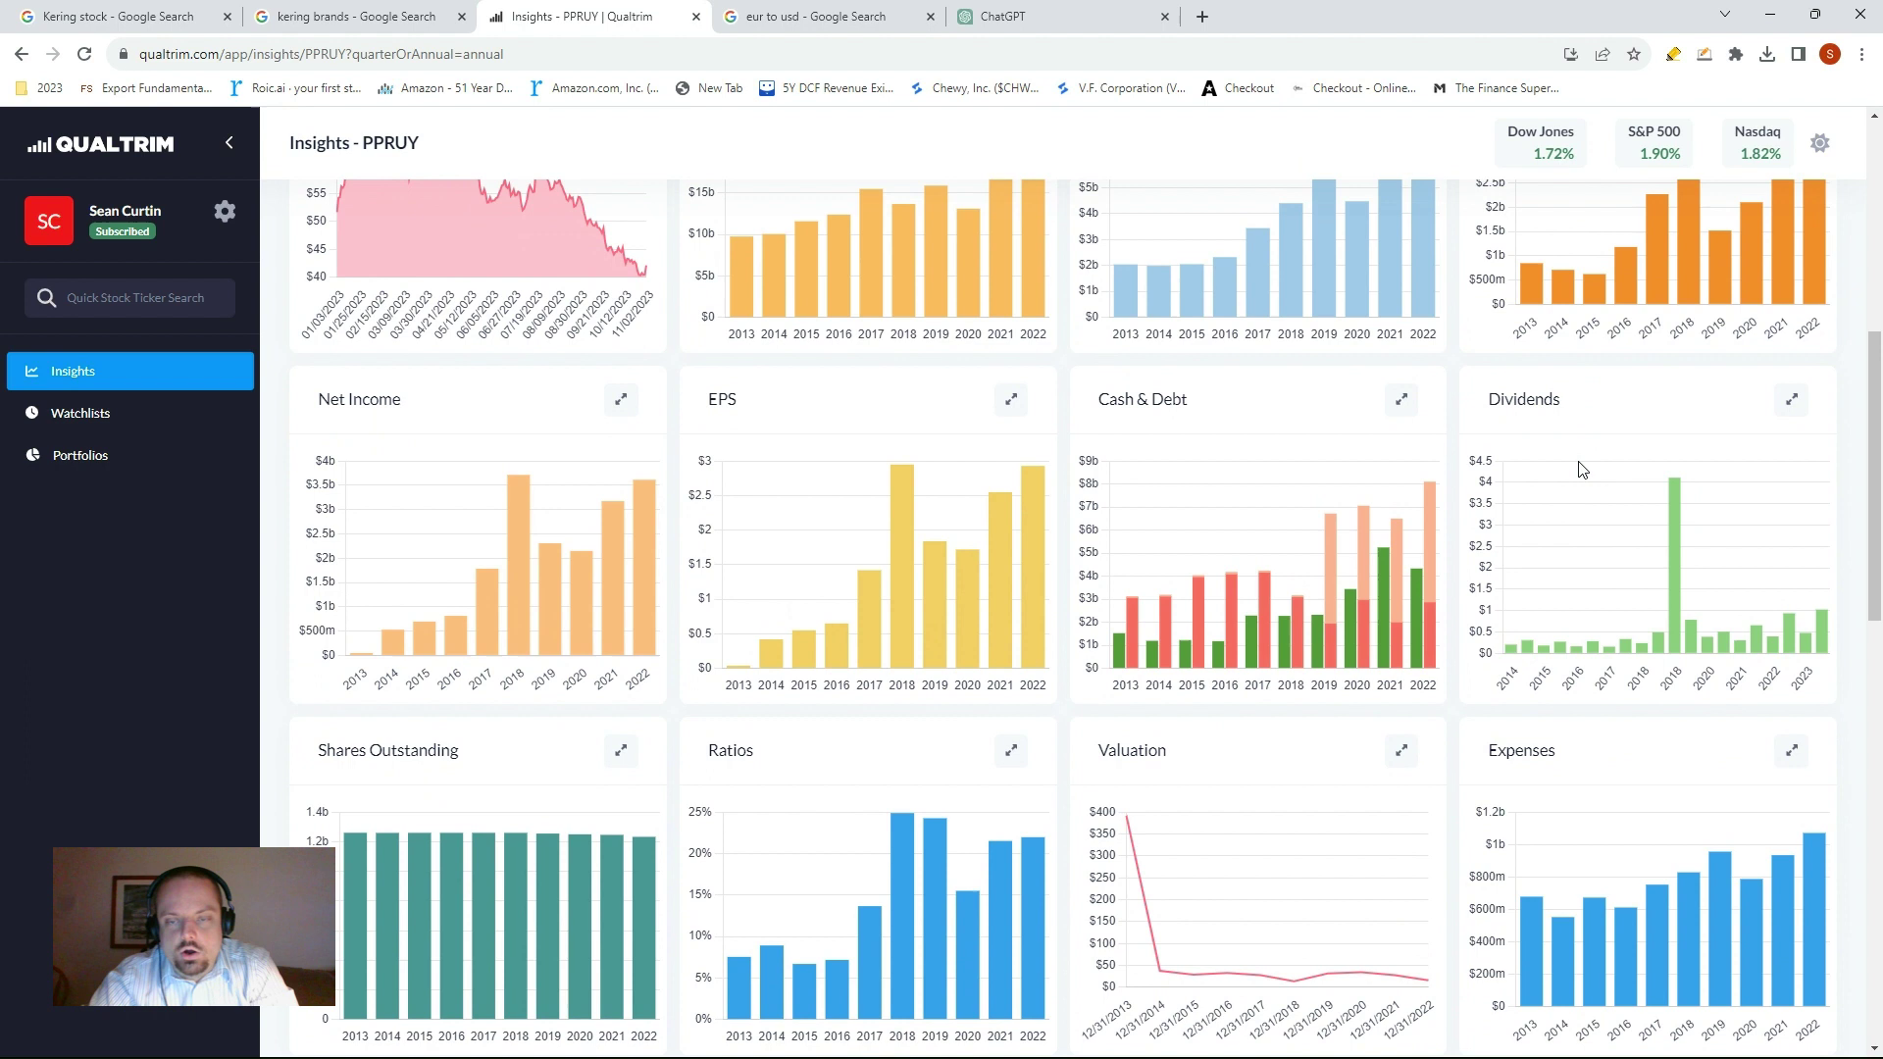
pyautogui.moveTo(1580, 471)
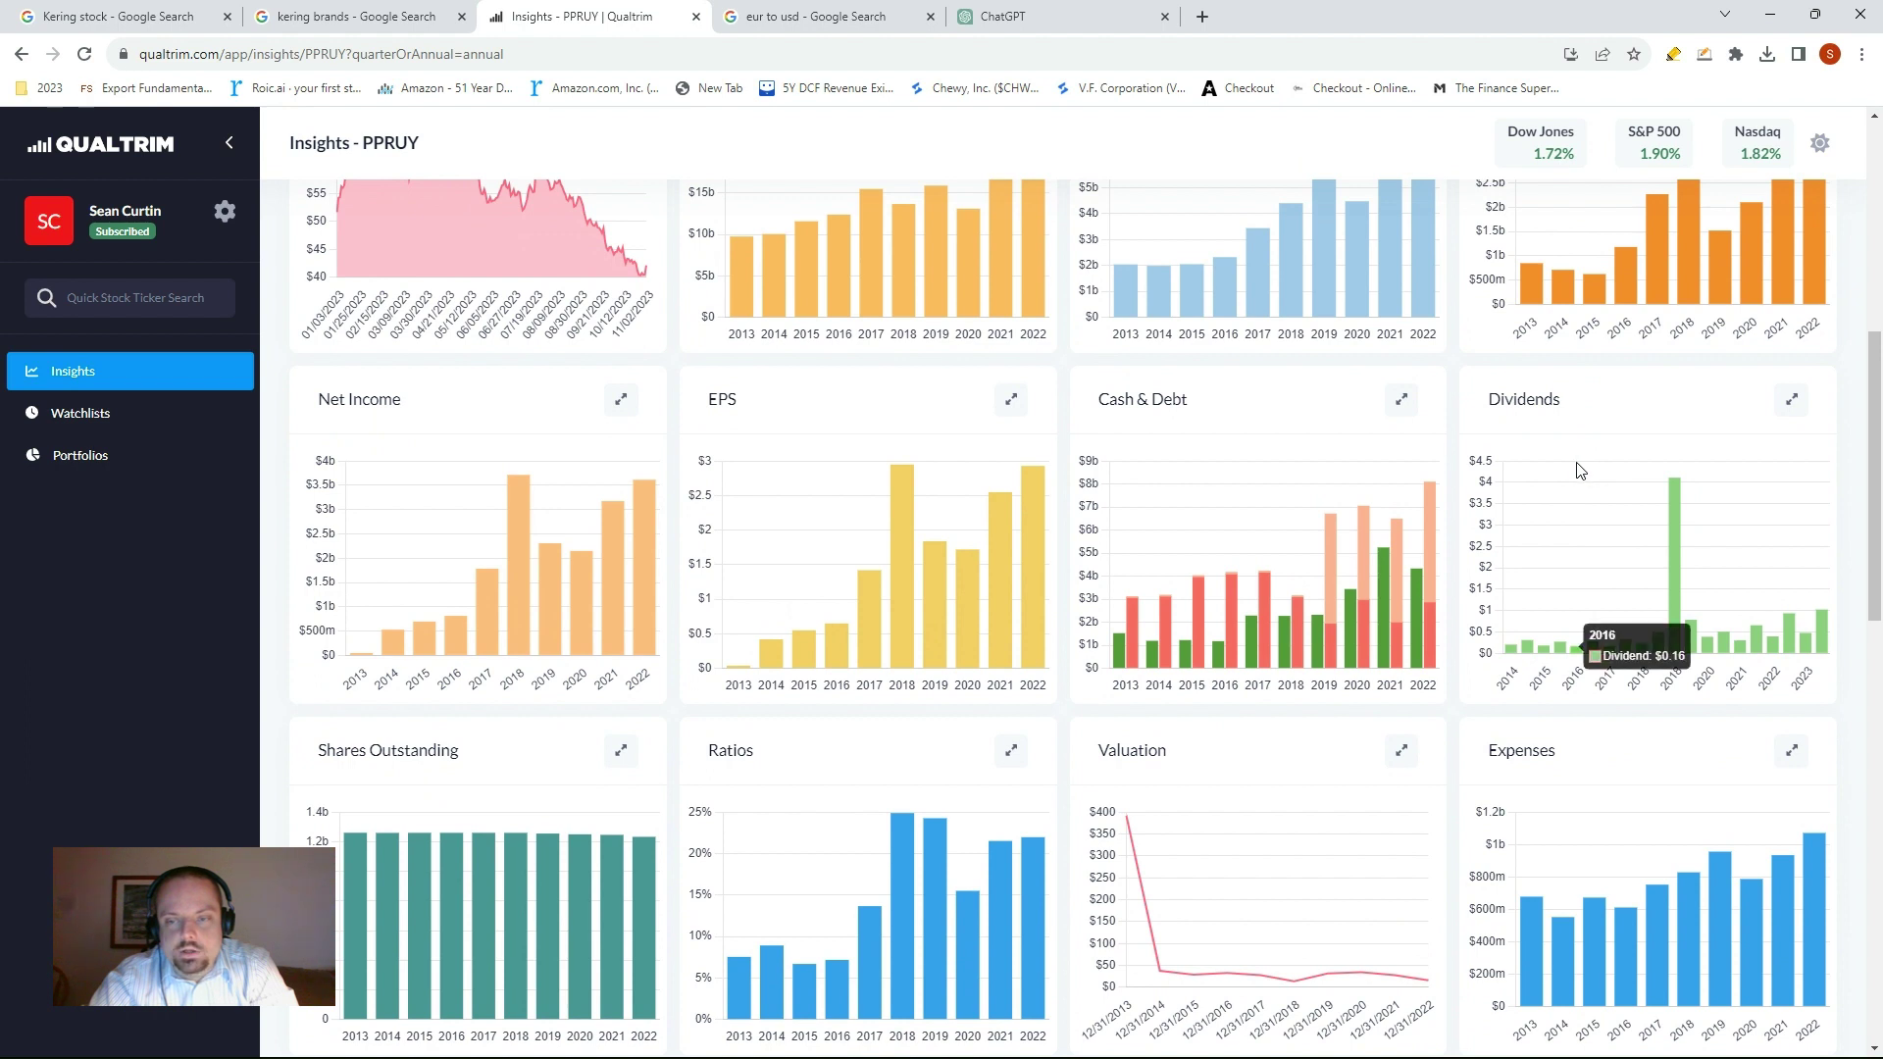
pyautogui.moveTo(1428, 620)
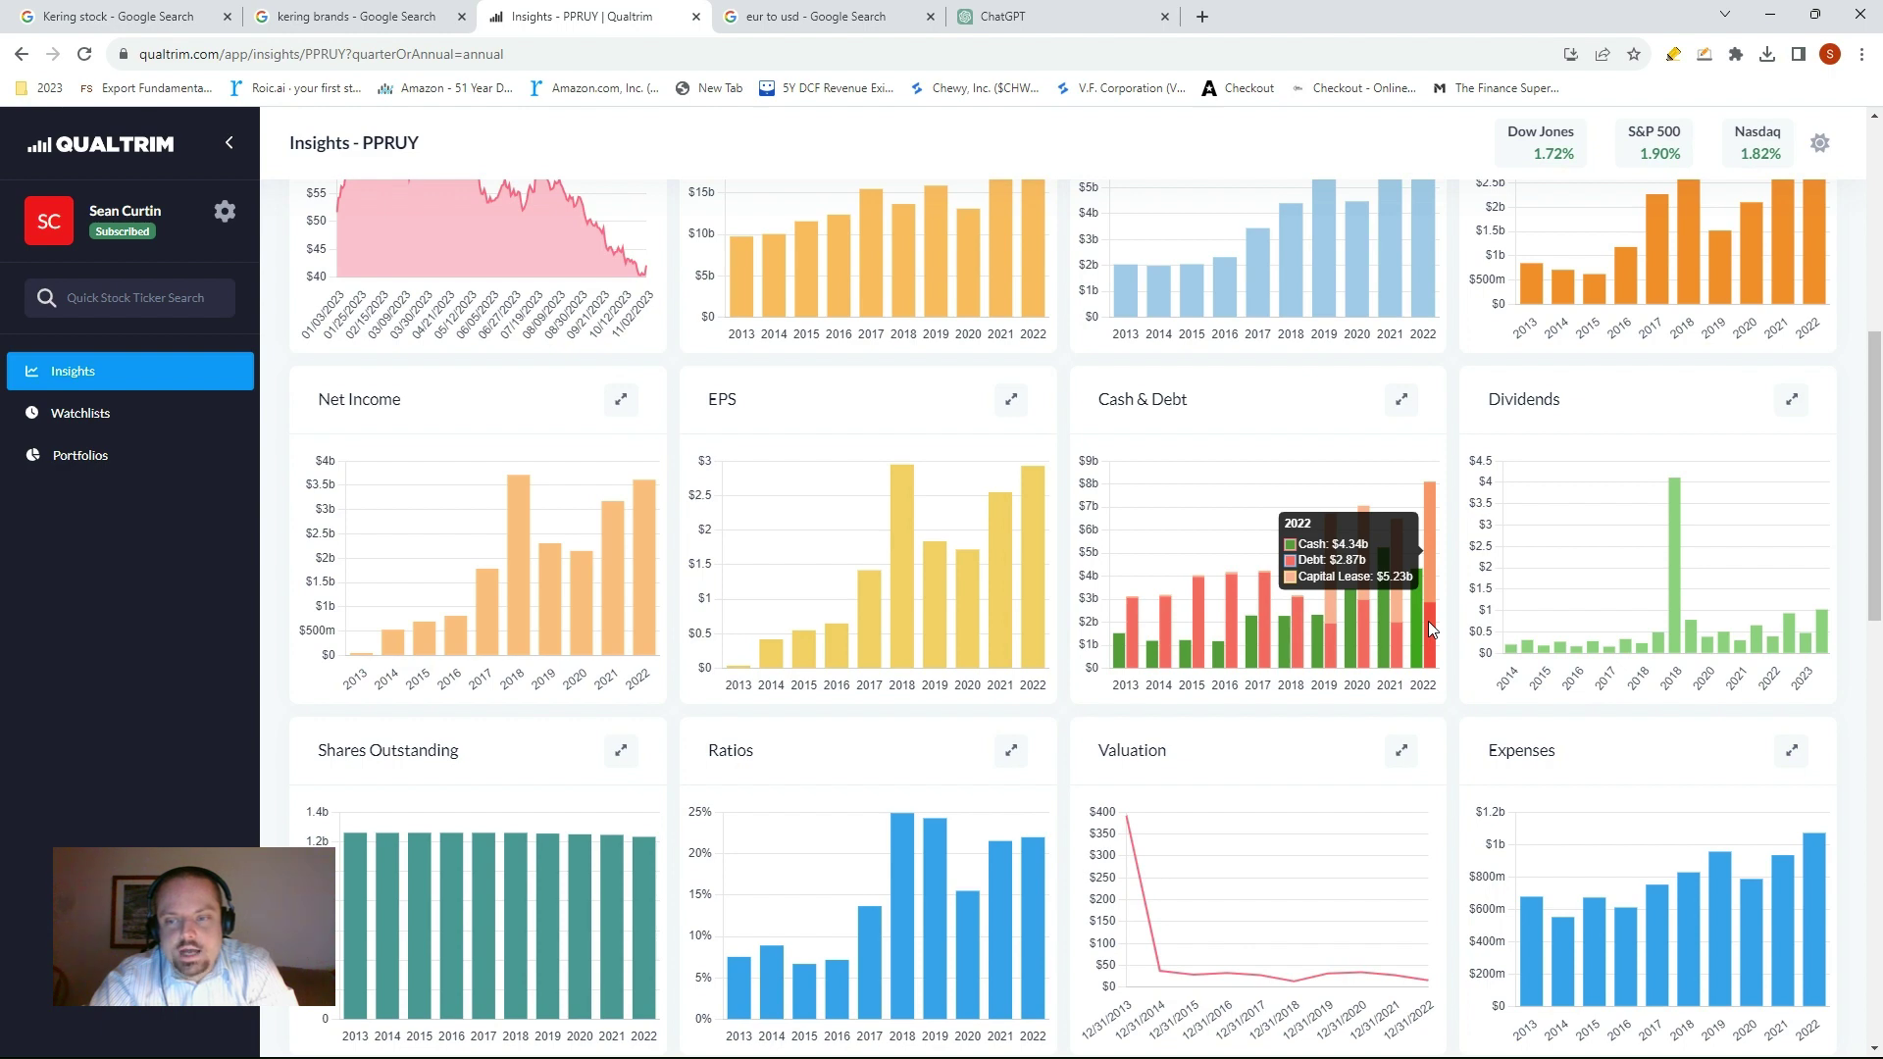
pyautogui.click(1789, 401)
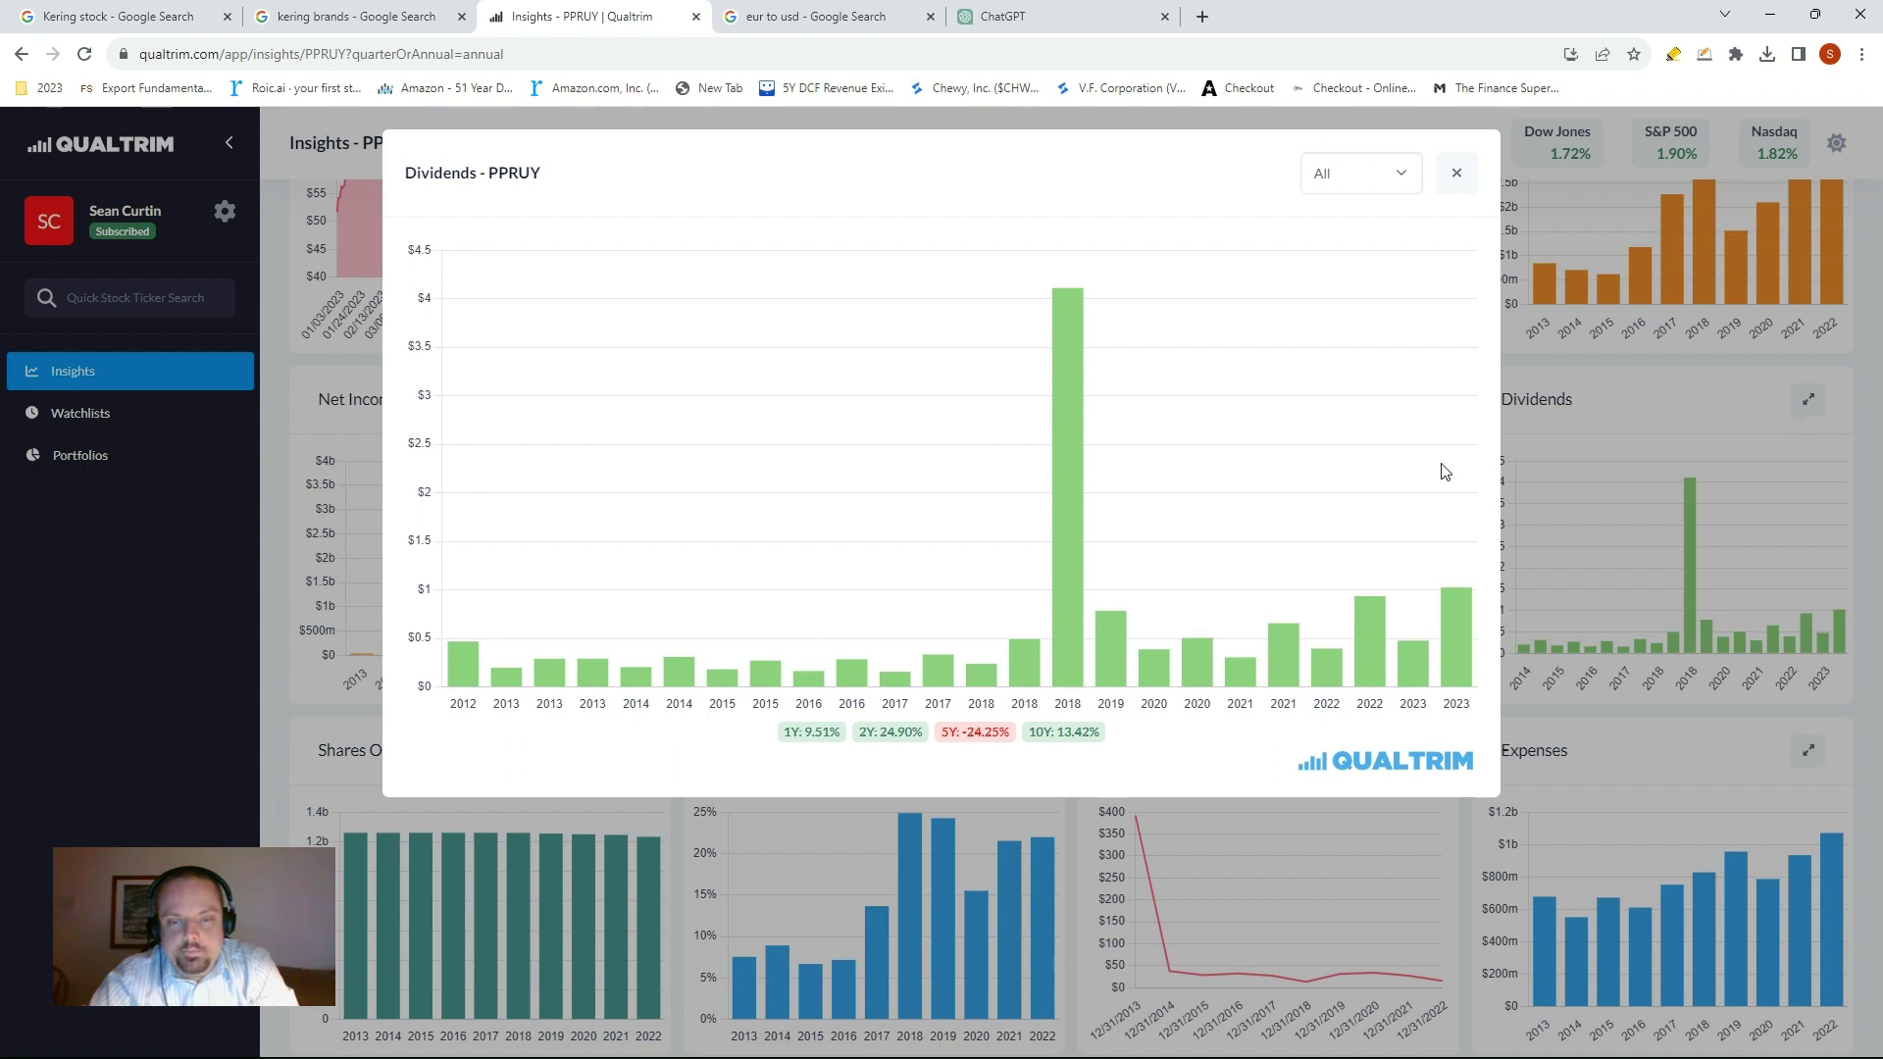
pyautogui.moveTo(1069, 478)
pyautogui.click(1456, 173)
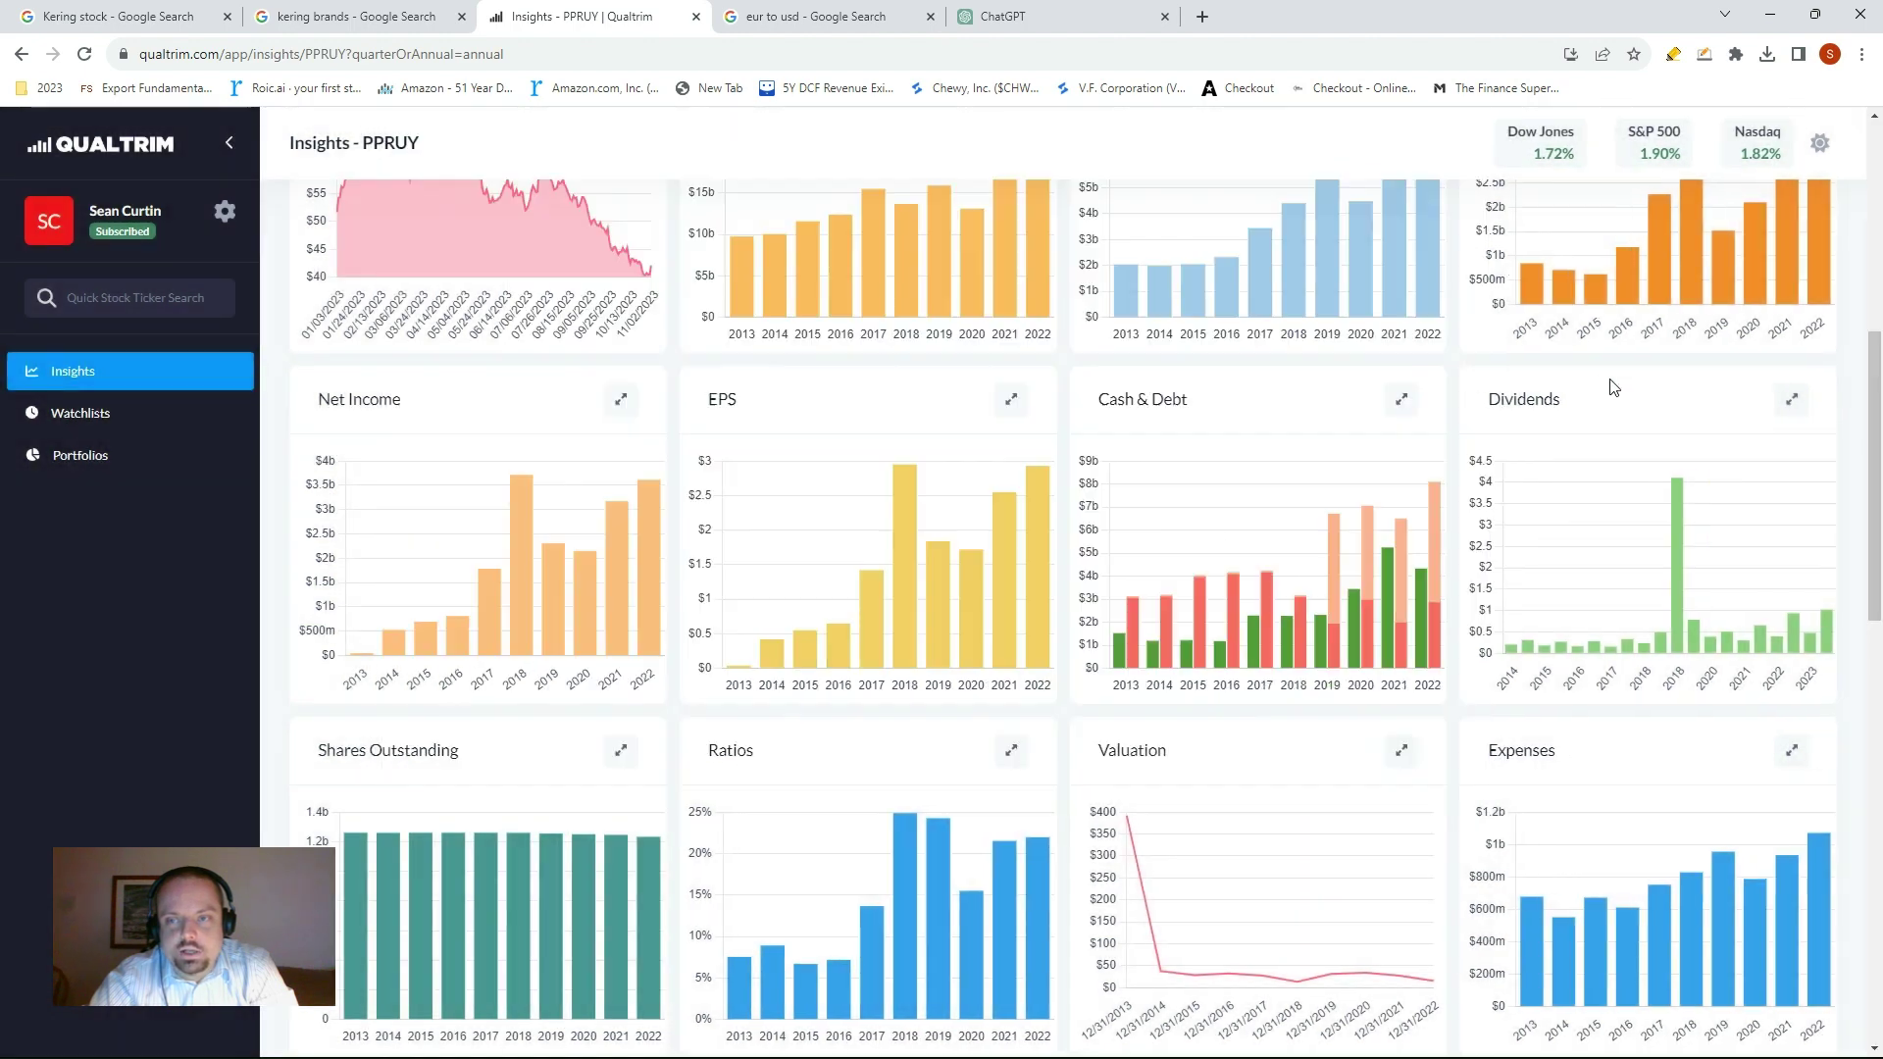
pyautogui.scroll(5, 1613, 387)
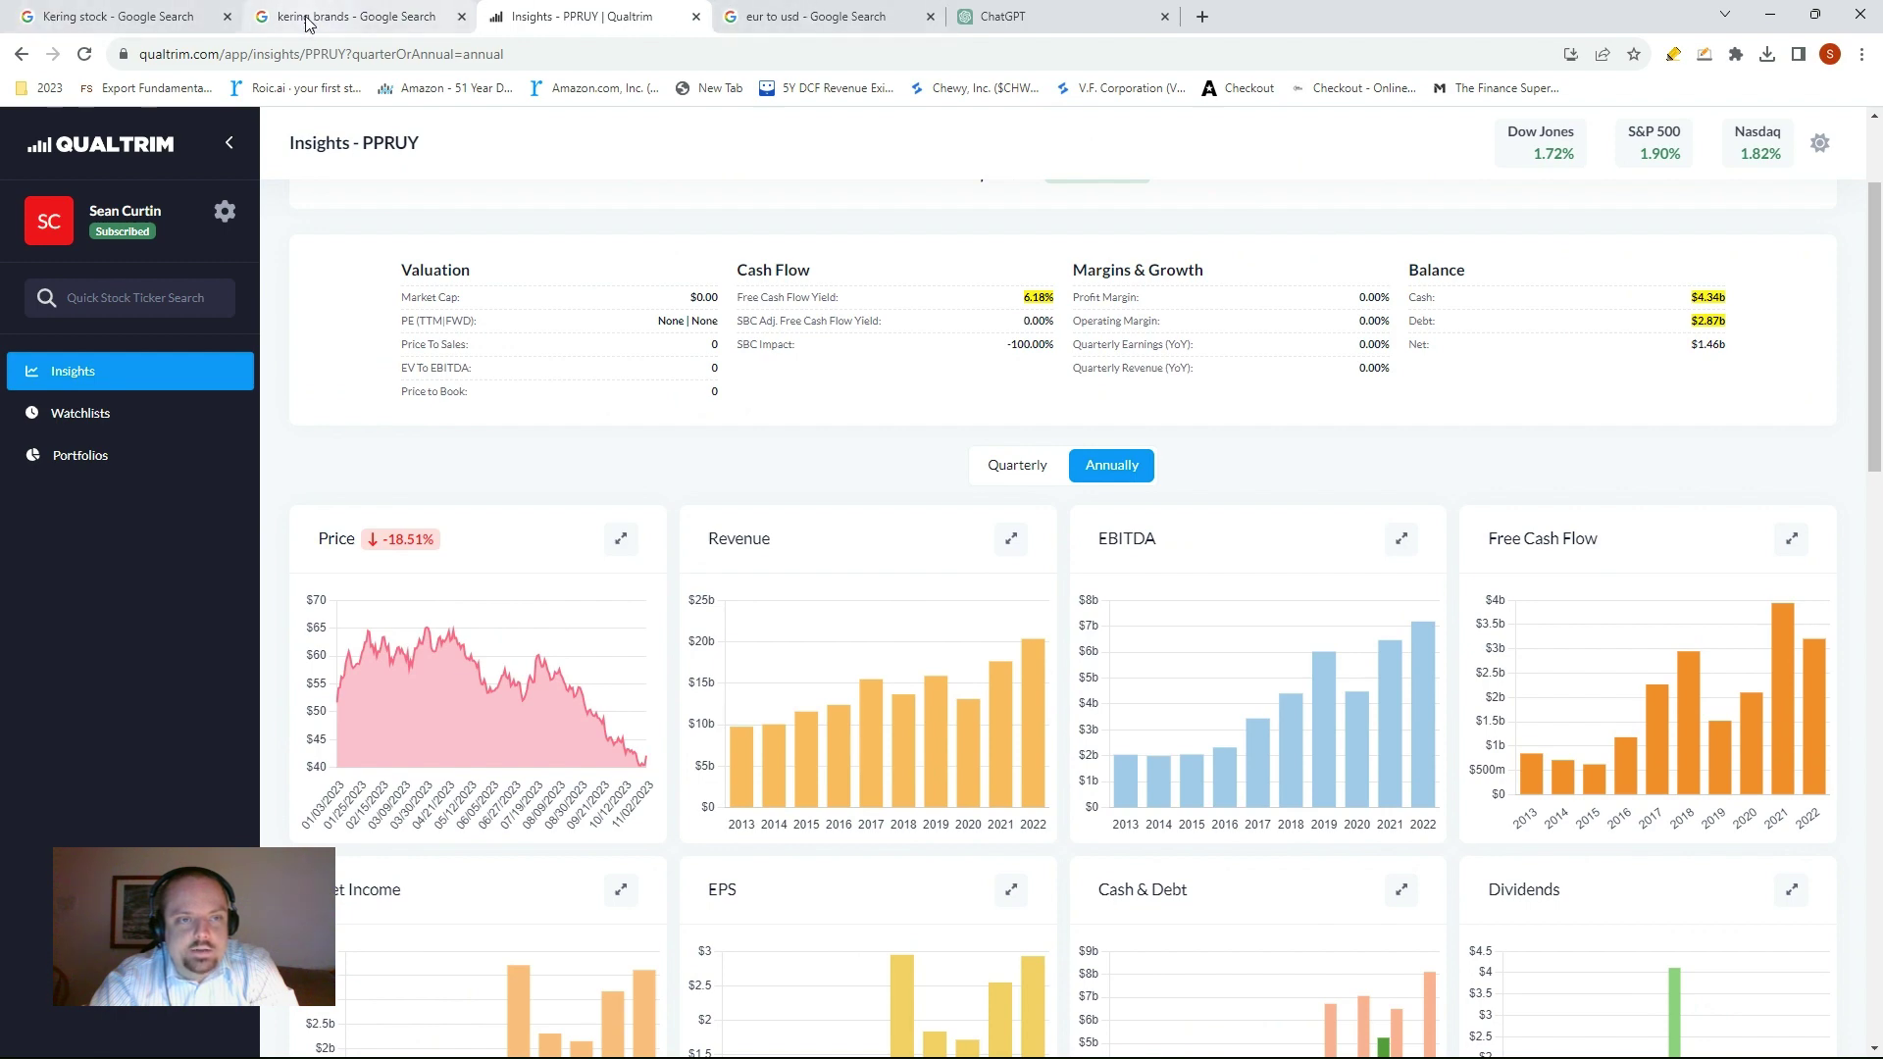
# - Search Google for 'kering stock dividend', then return to the PPRUY insights page
pyautogui.click(103, 18)
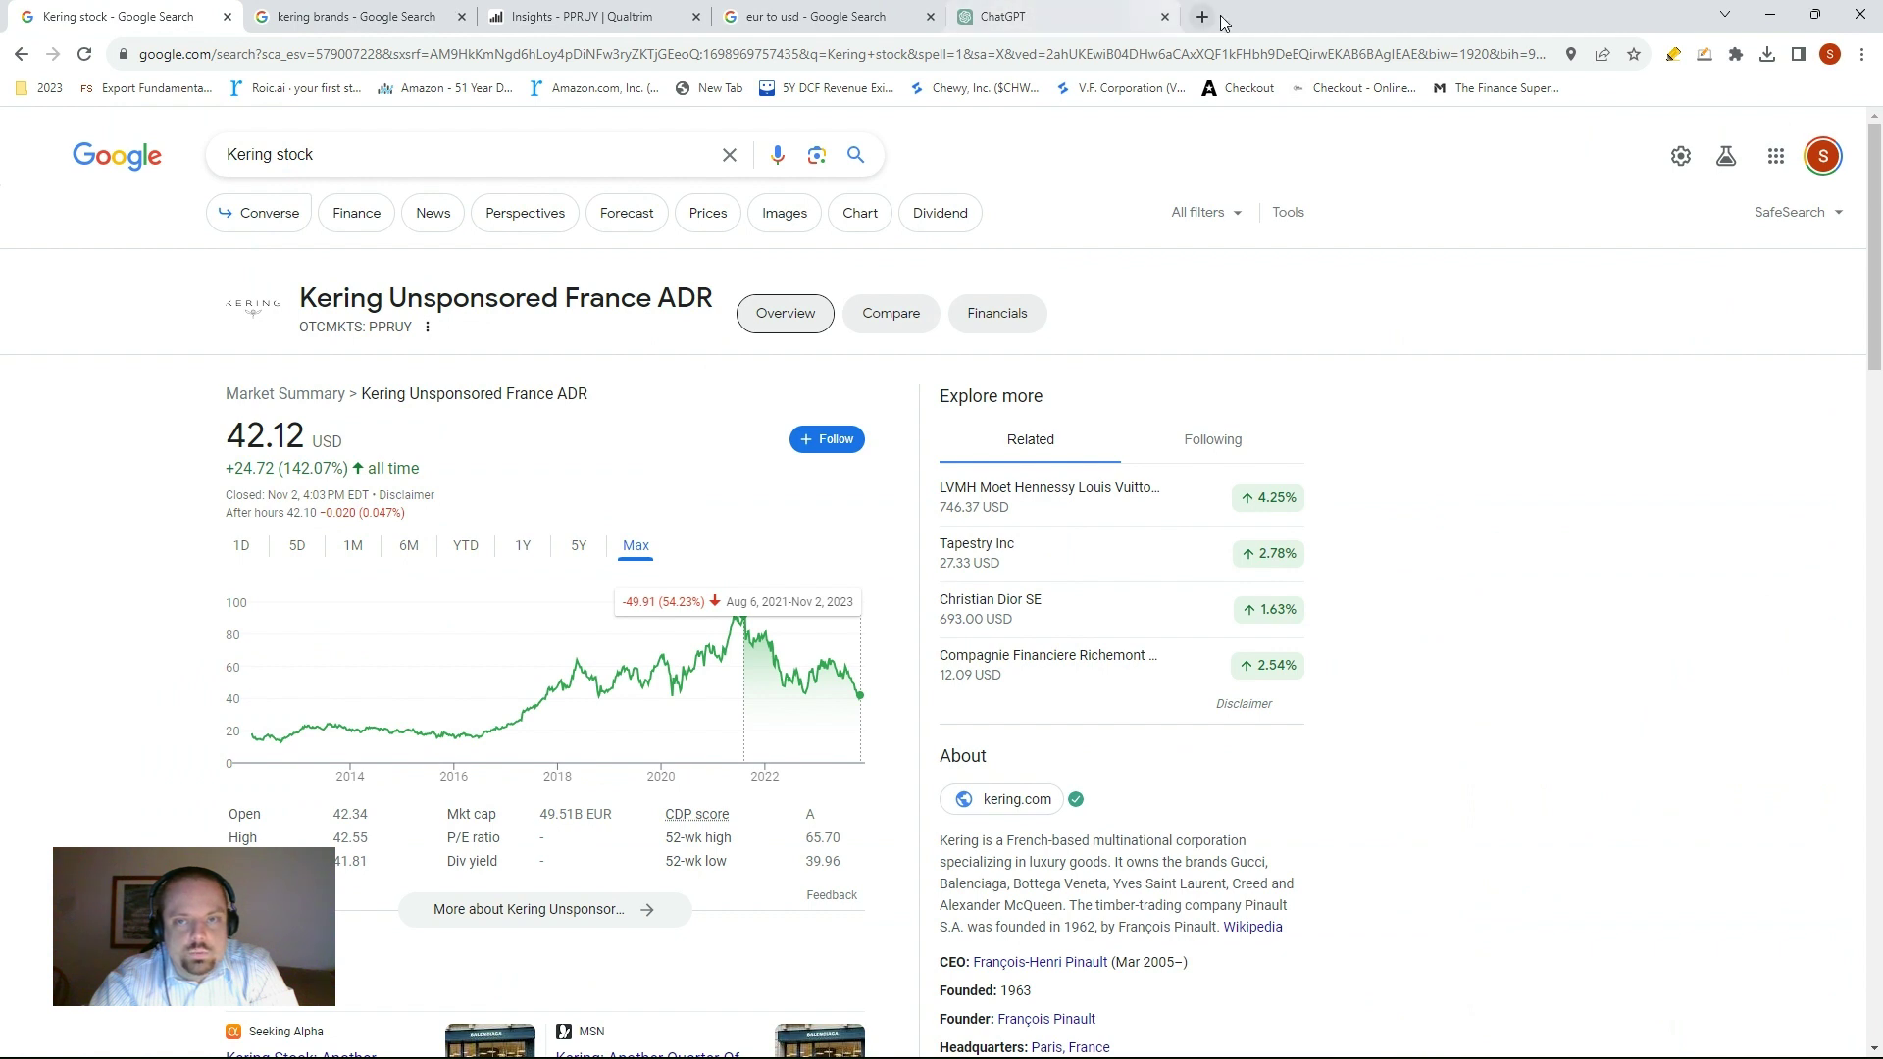
pyautogui.click(324, 157)
pyautogui.write('Di')
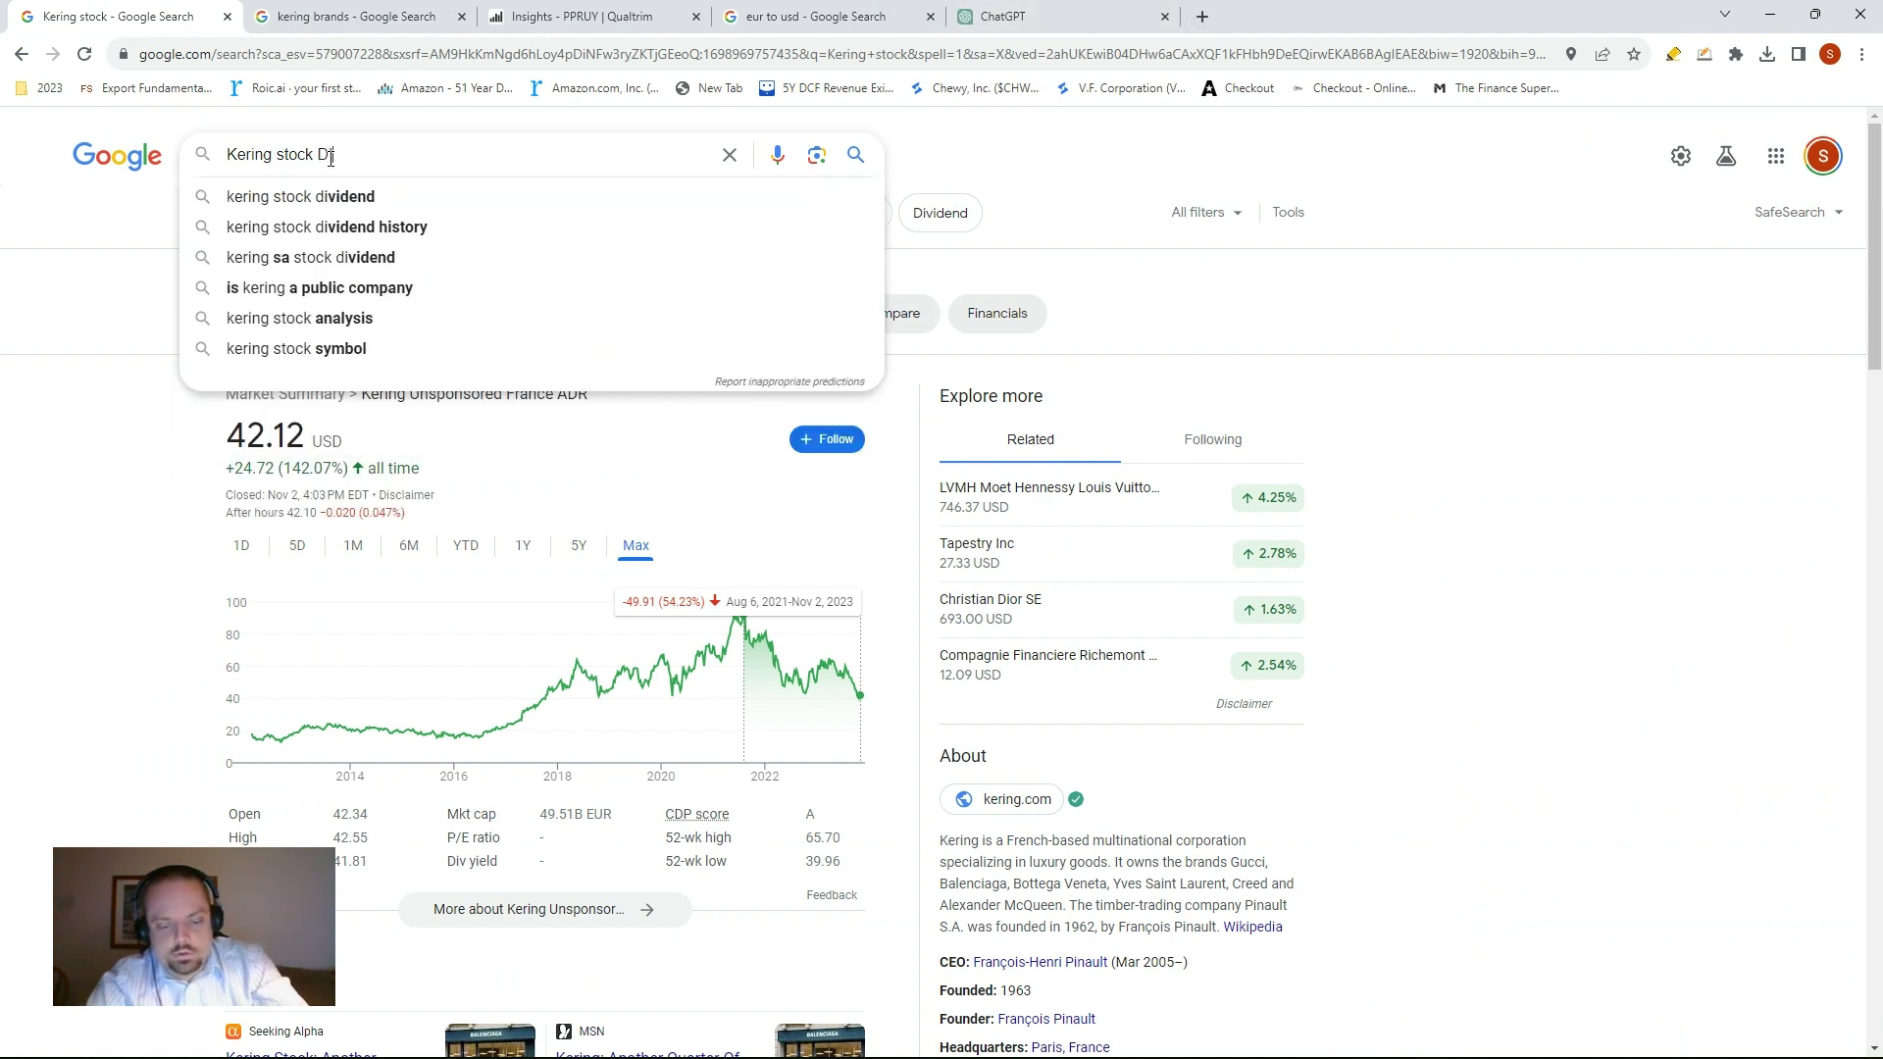
pyautogui.write('V')
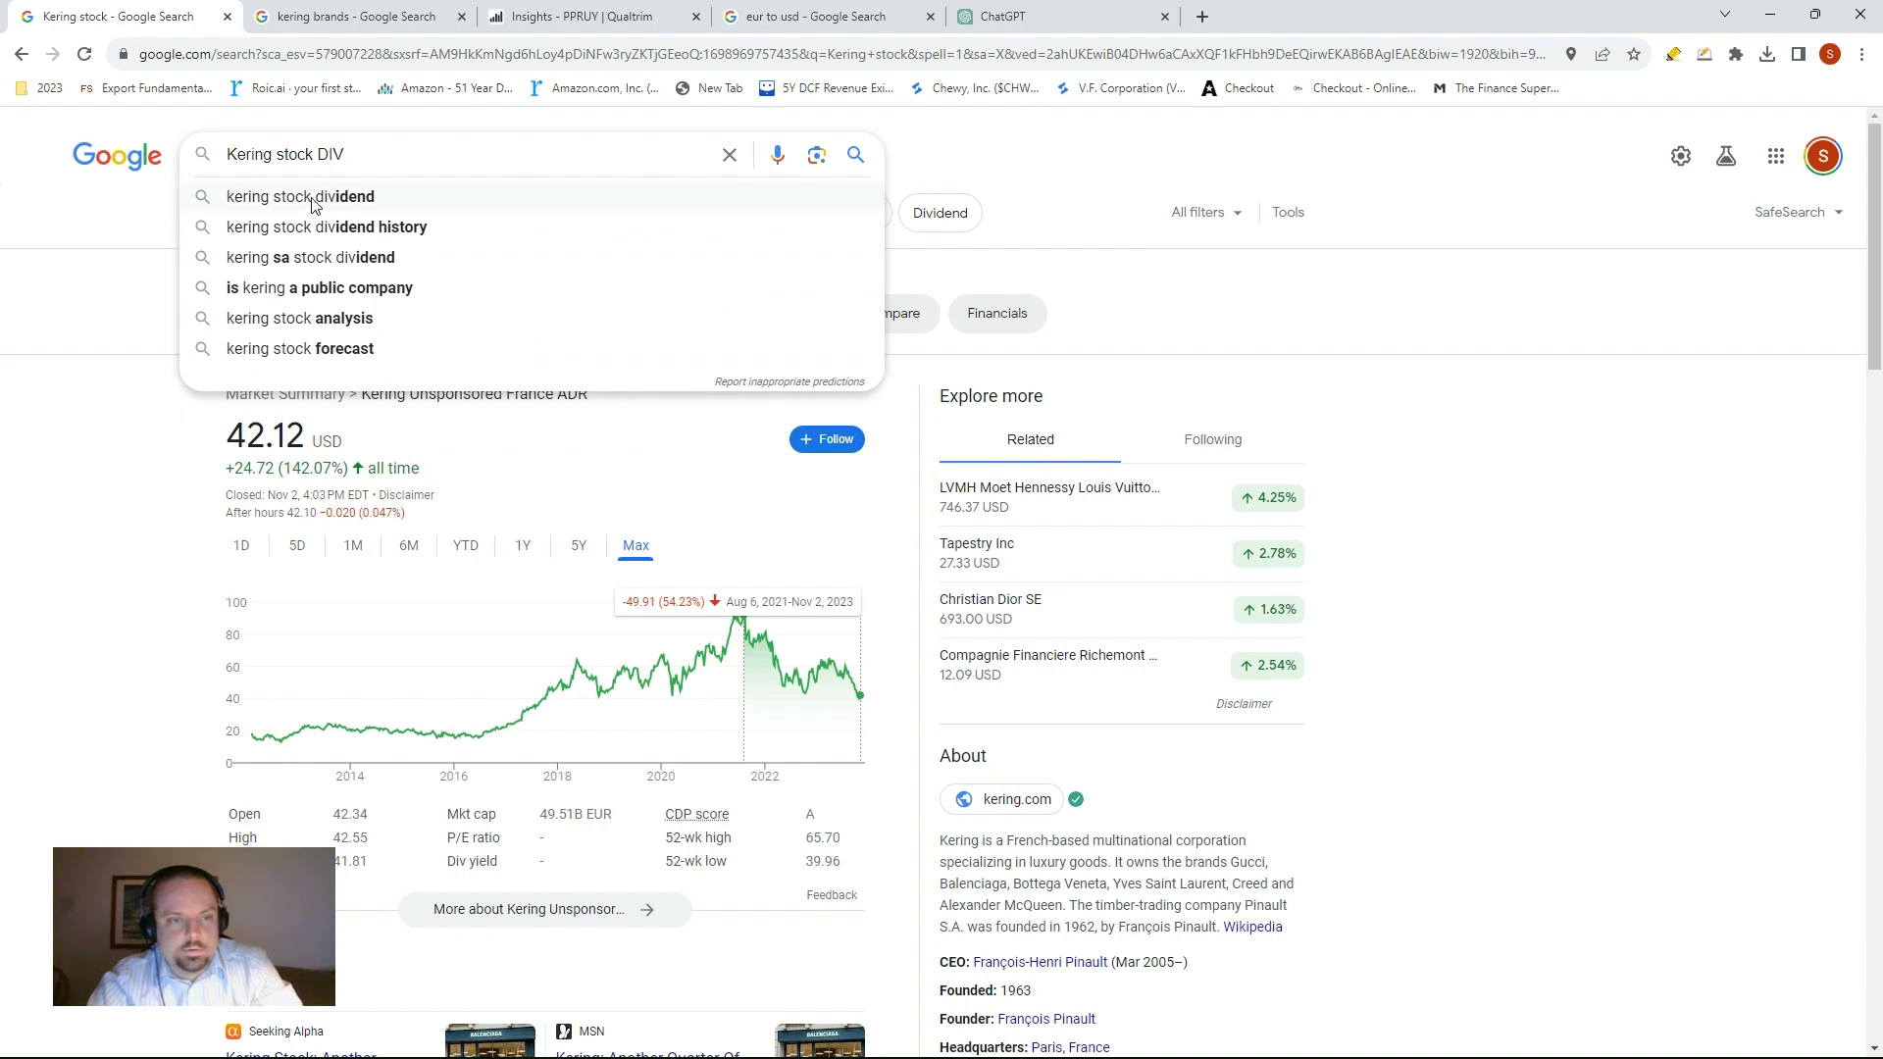
pyautogui.click(314, 199)
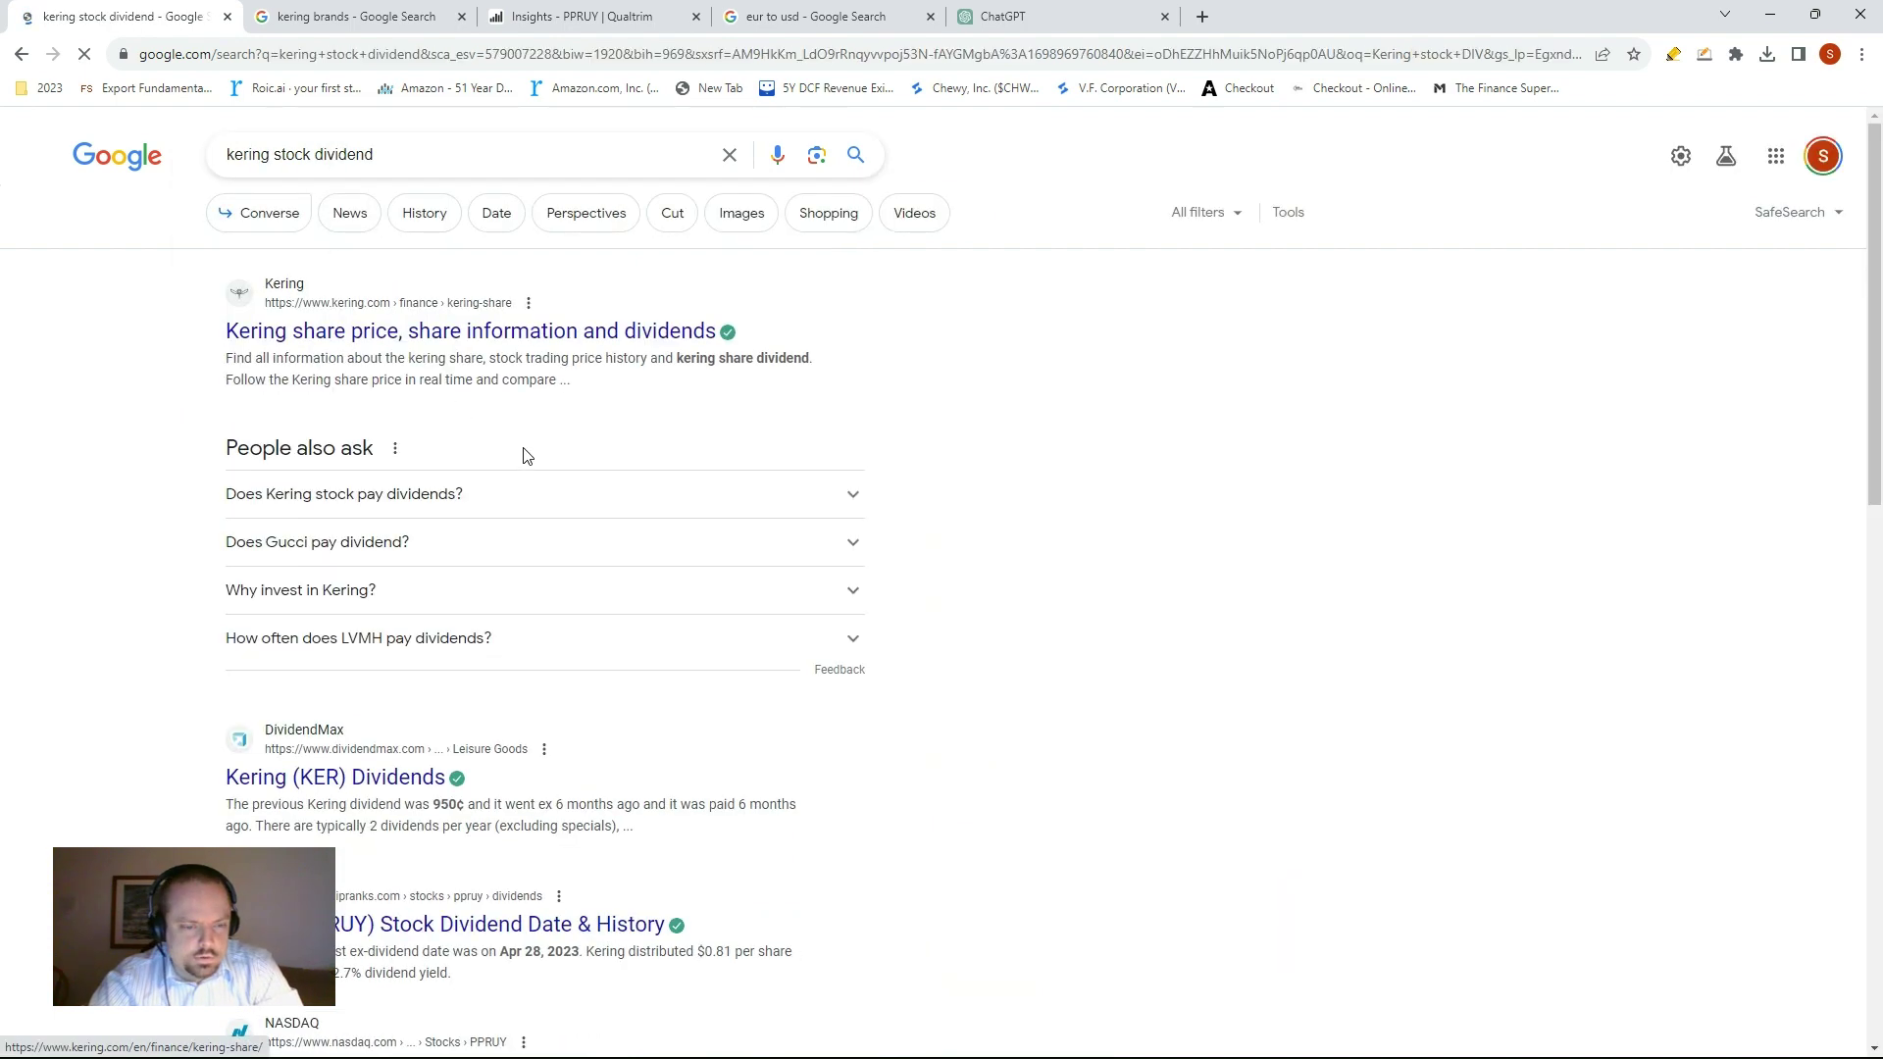
pyautogui.scroll(-1, 517, 441)
pyautogui.scroll(1, 517, 441)
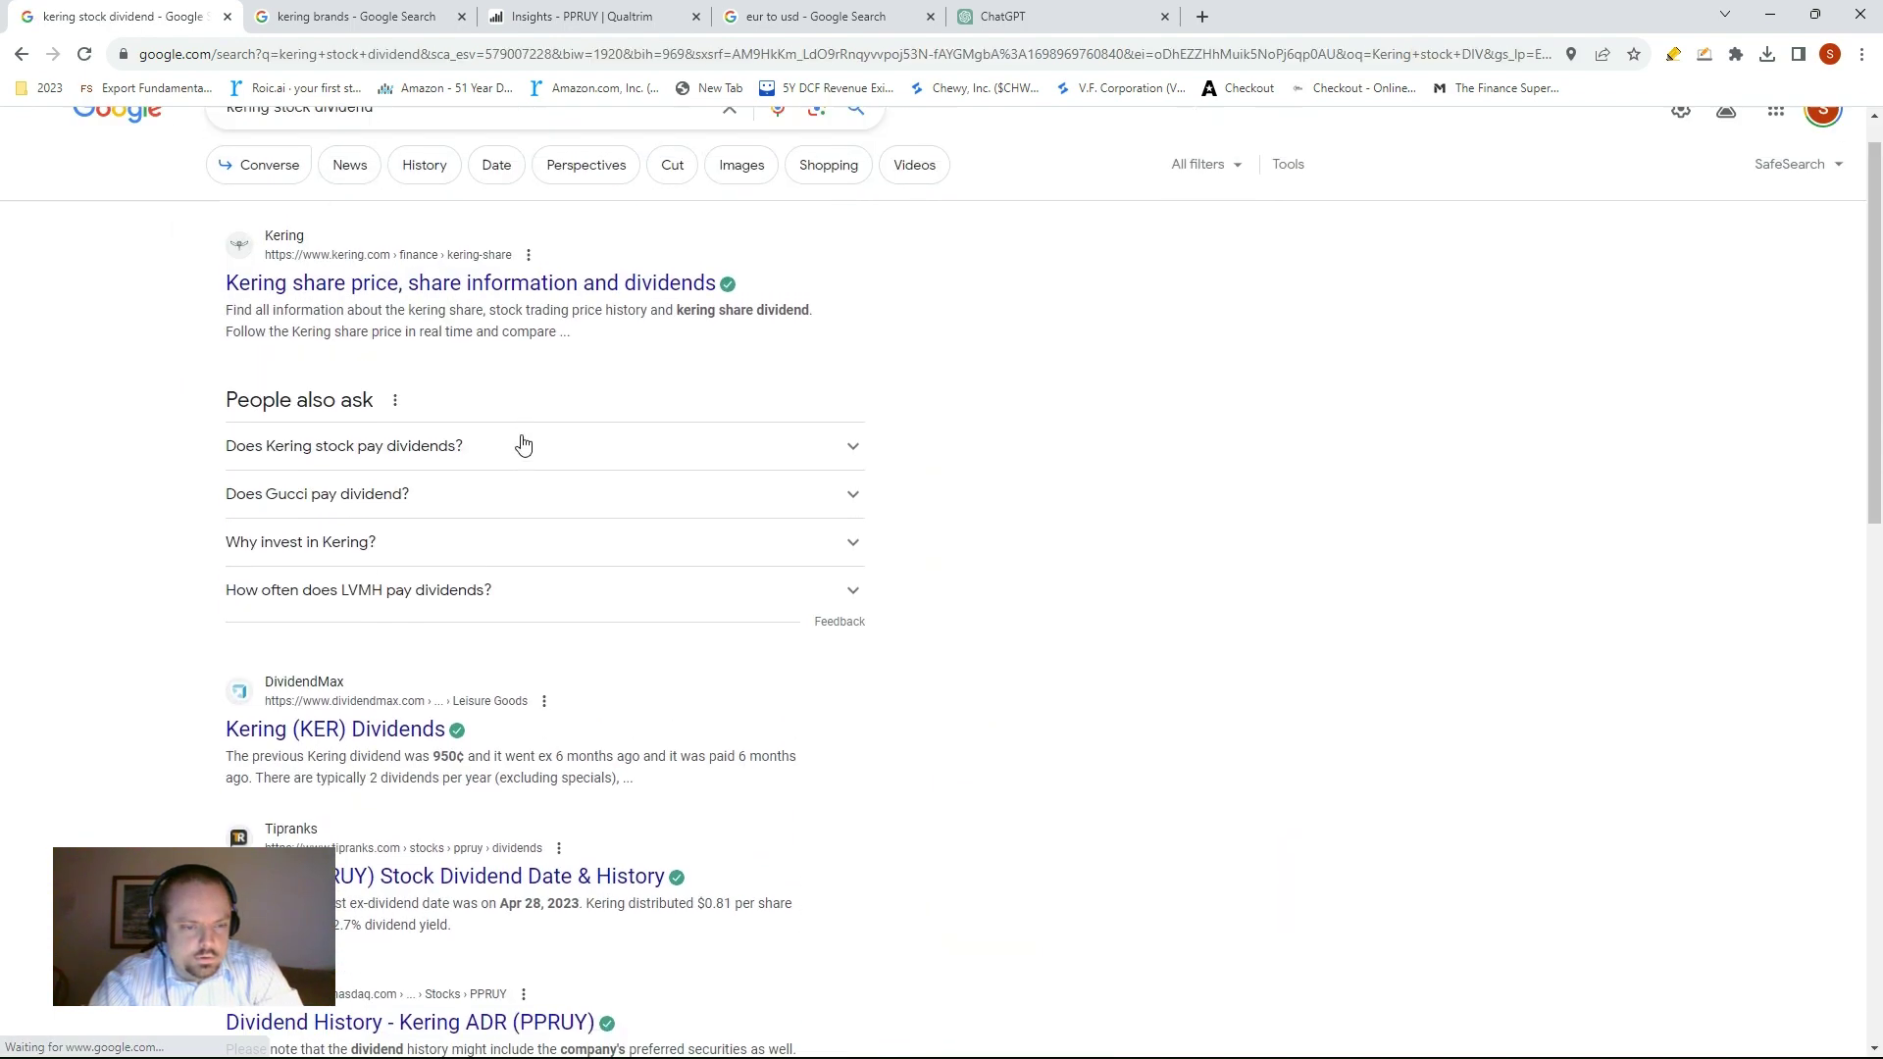
pyautogui.click(313, 15)
pyautogui.click(579, 15)
pyautogui.scroll(-1, 1128, 652)
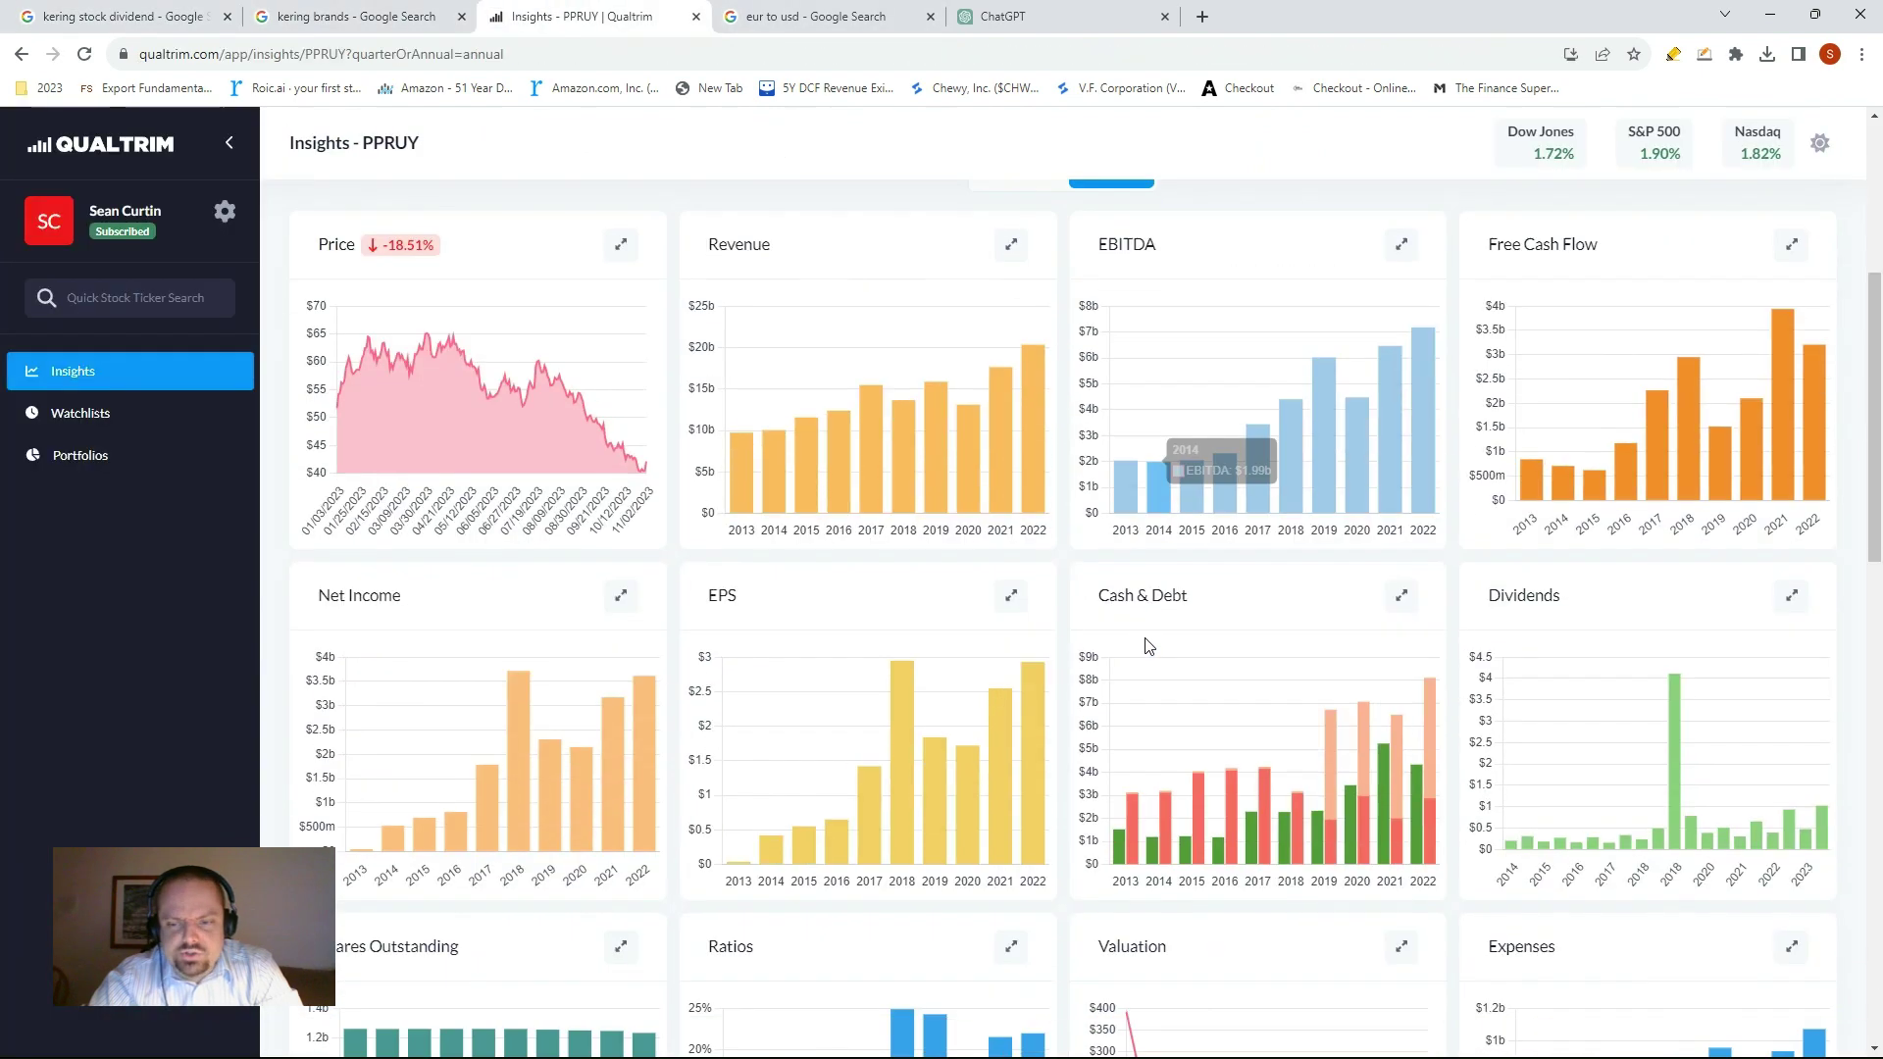
pyautogui.click(1791, 595)
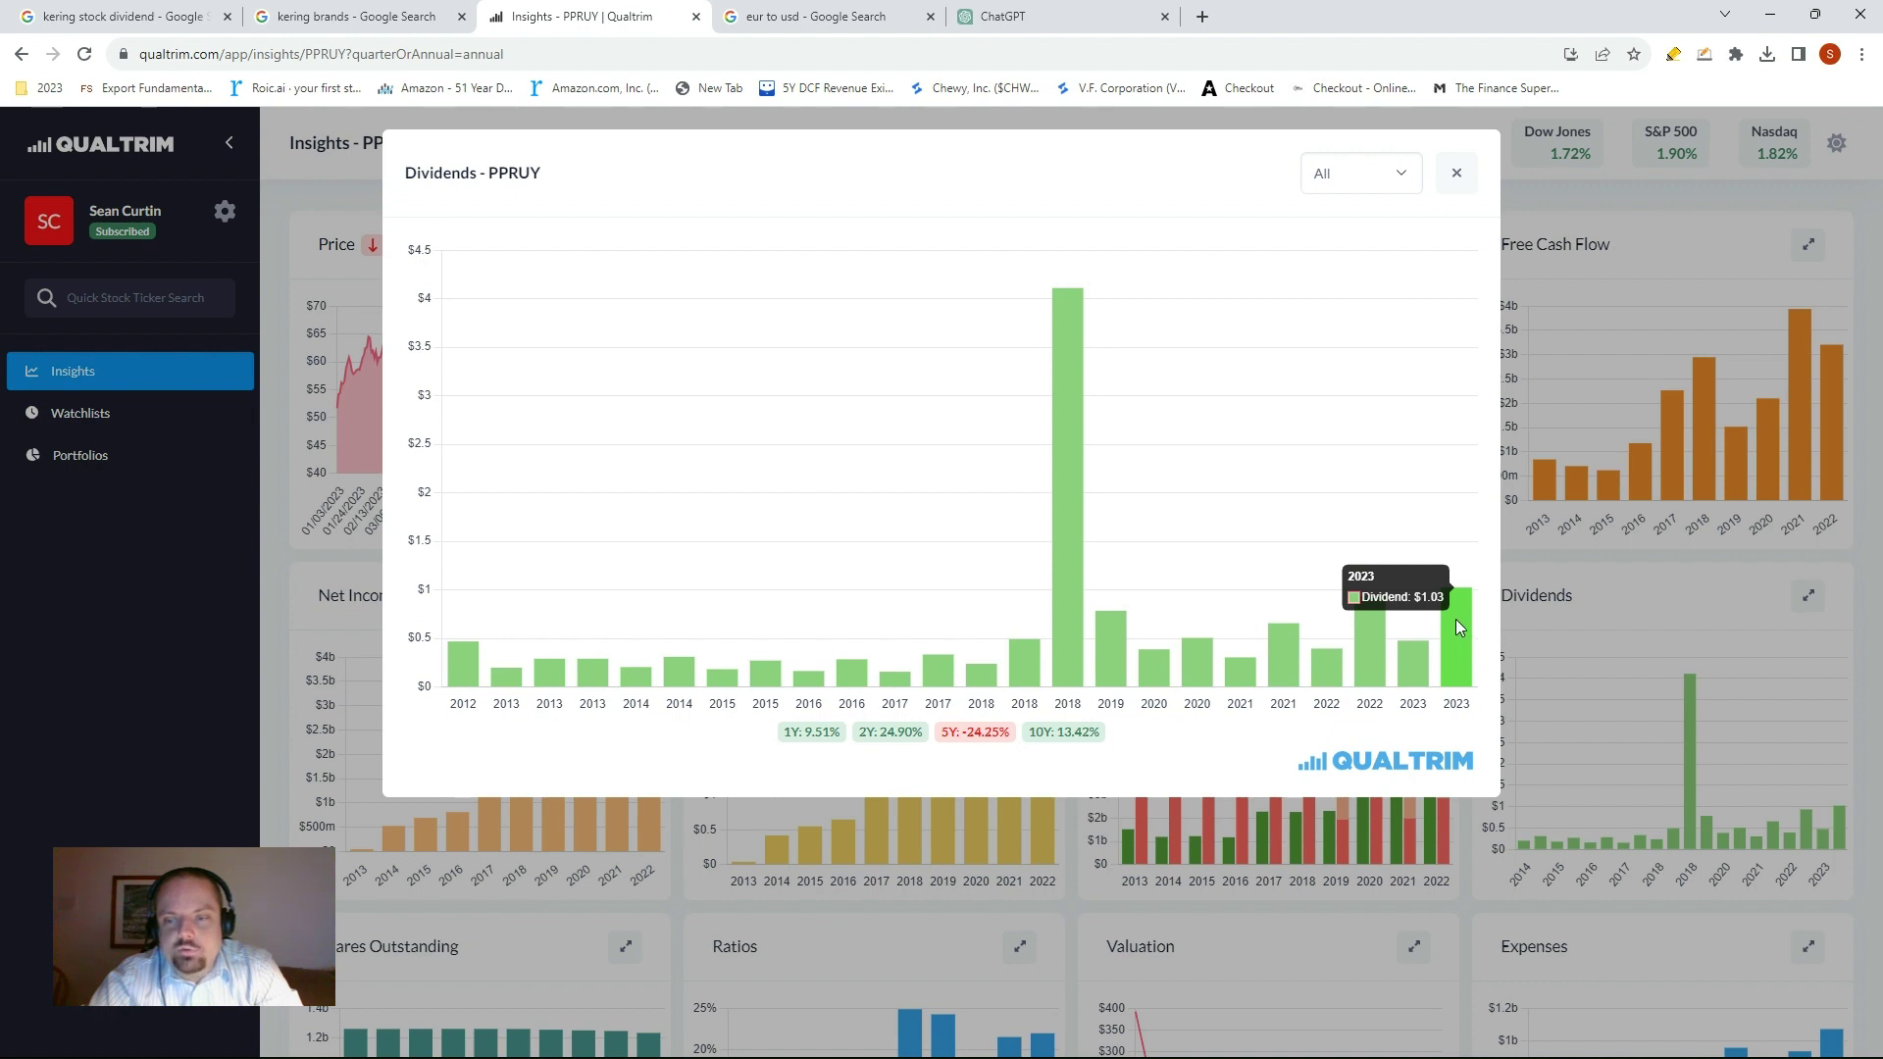
pyautogui.click(1461, 169)
pyautogui.scroll(5, 1665, 399)
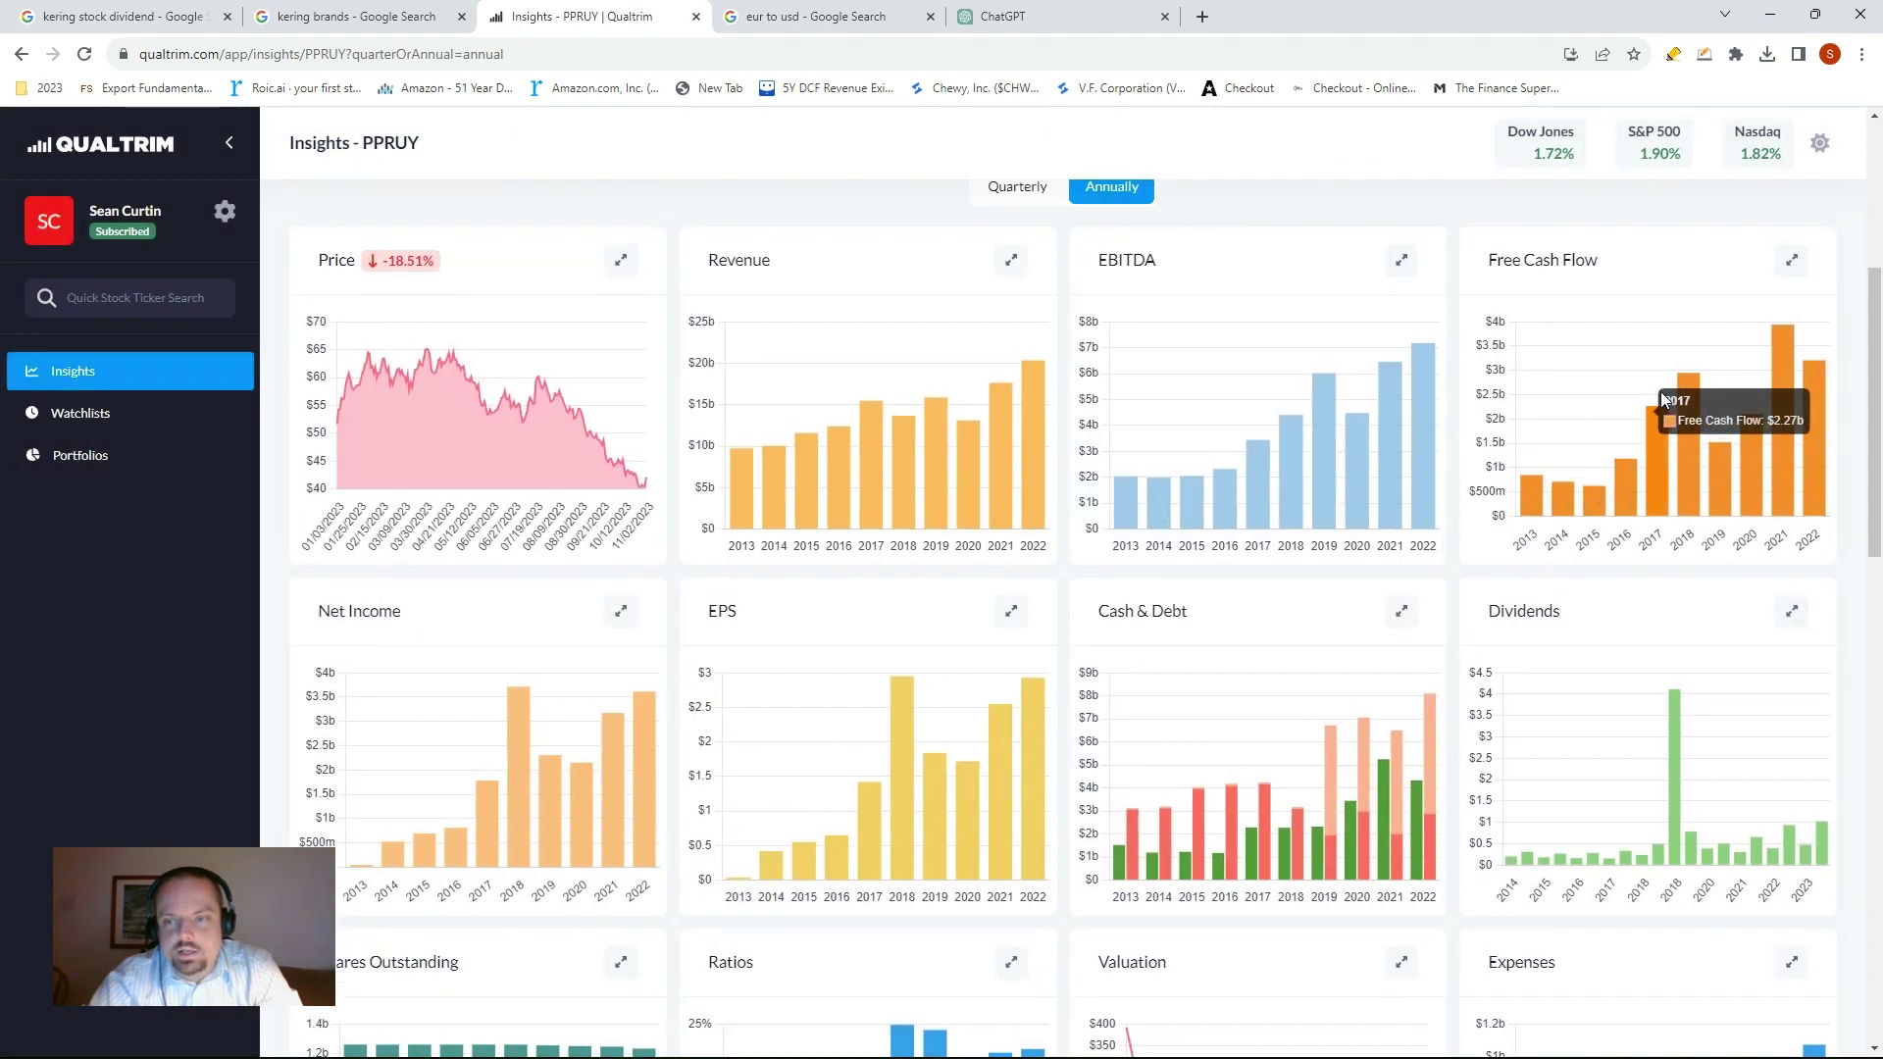
pyautogui.scroll(-1, 1664, 399)
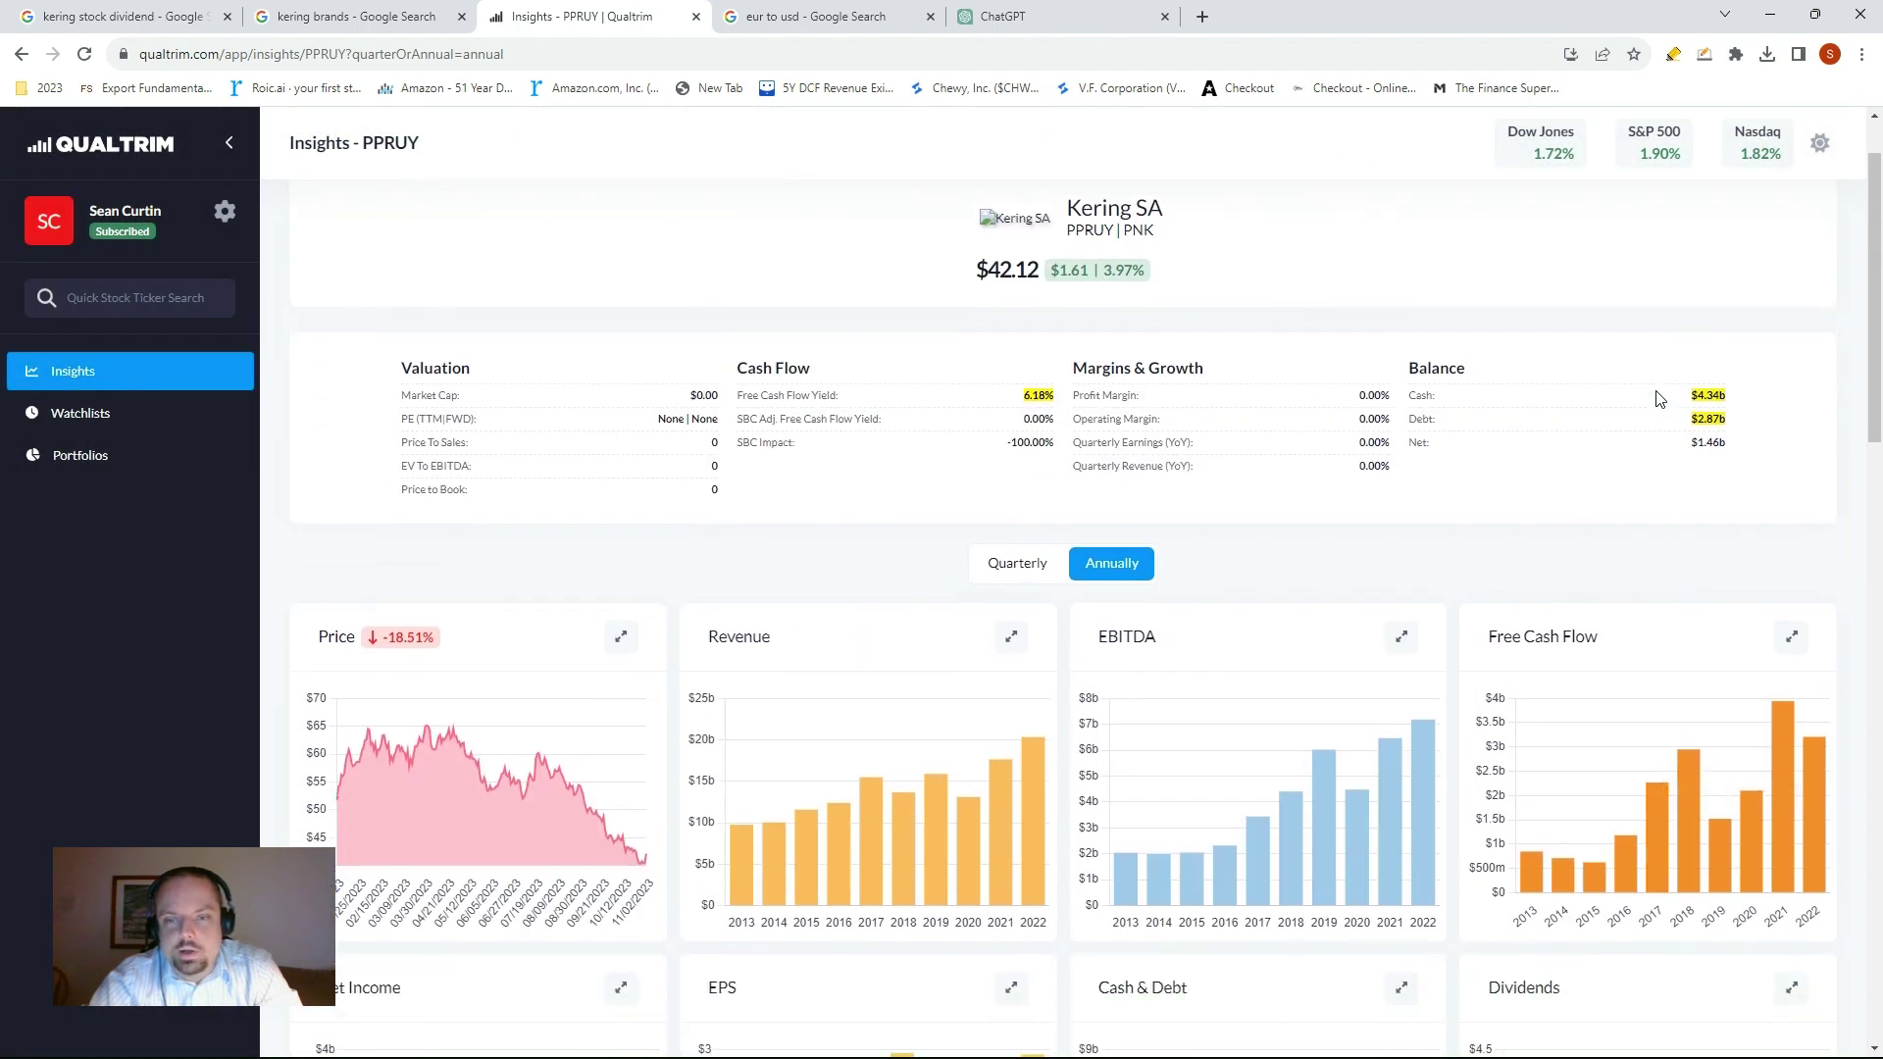
pyautogui.scroll(1, 1658, 399)
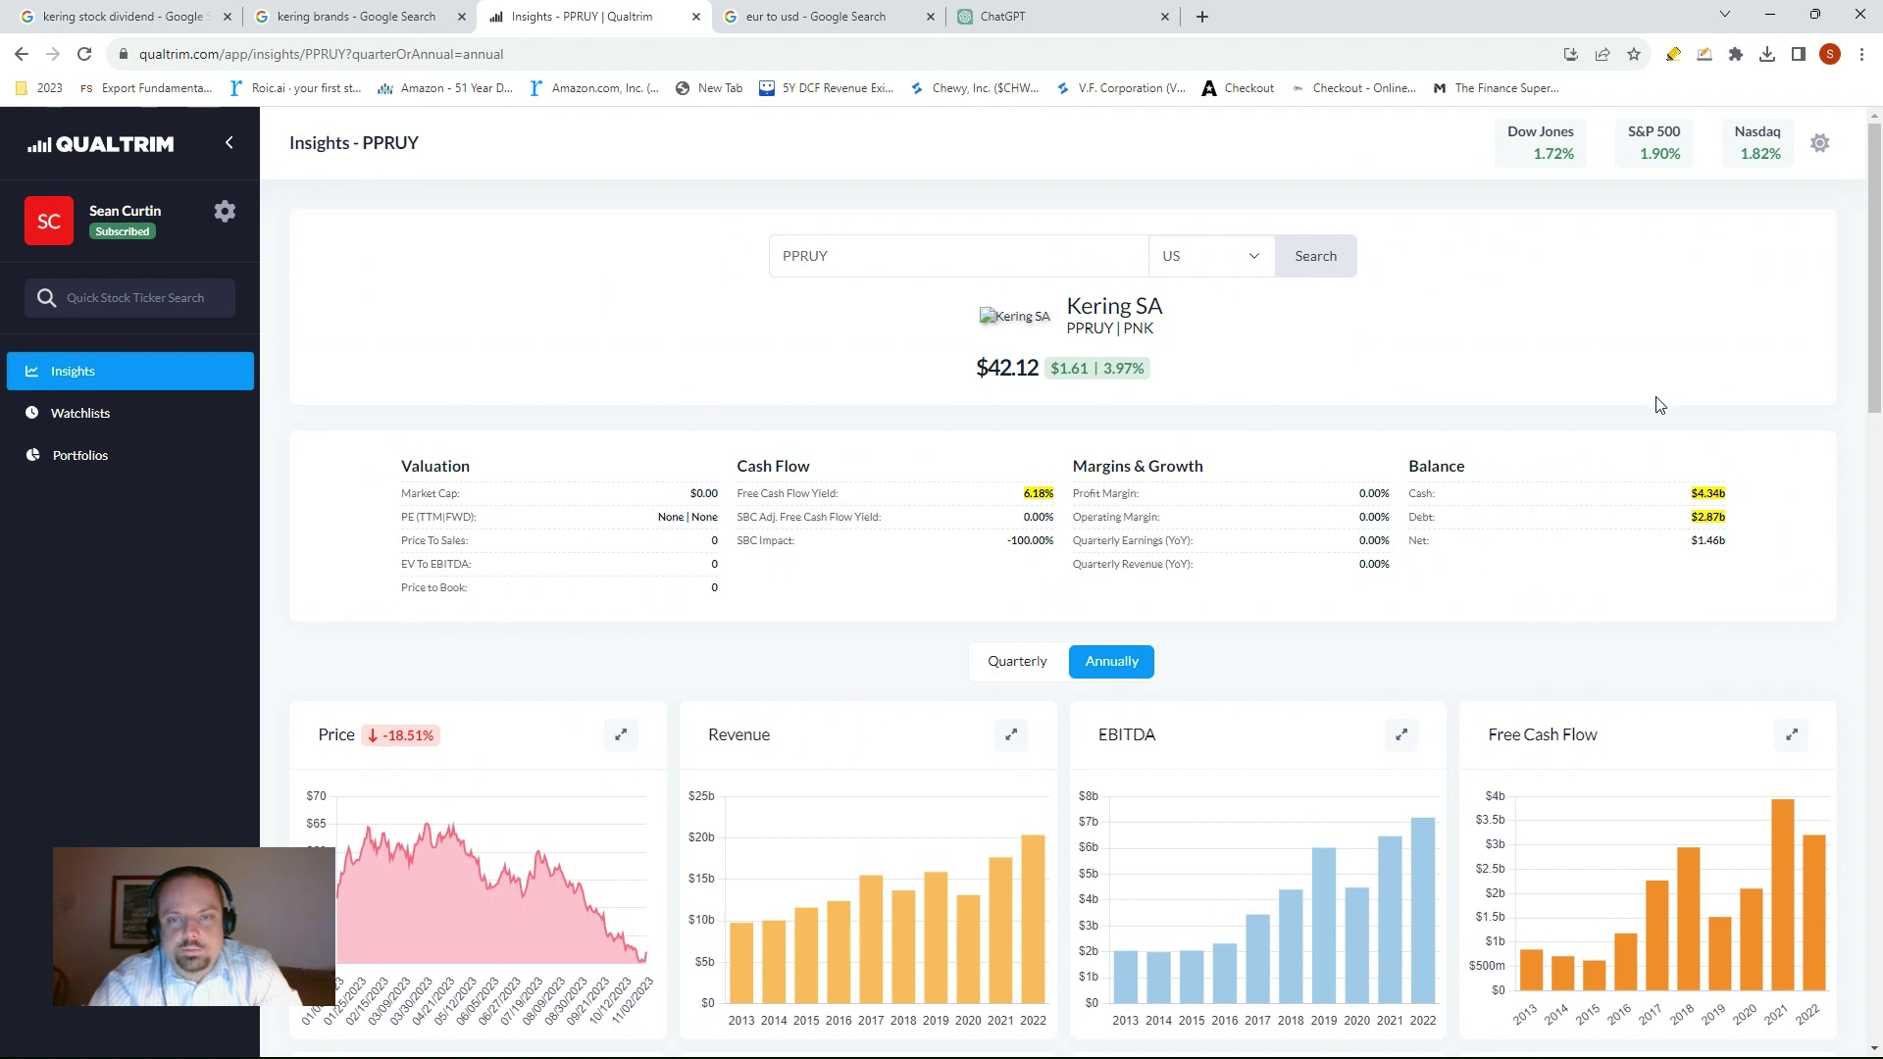
pyautogui.scroll(-2, 1658, 402)
pyautogui.scroll(-1, 1649, 403)
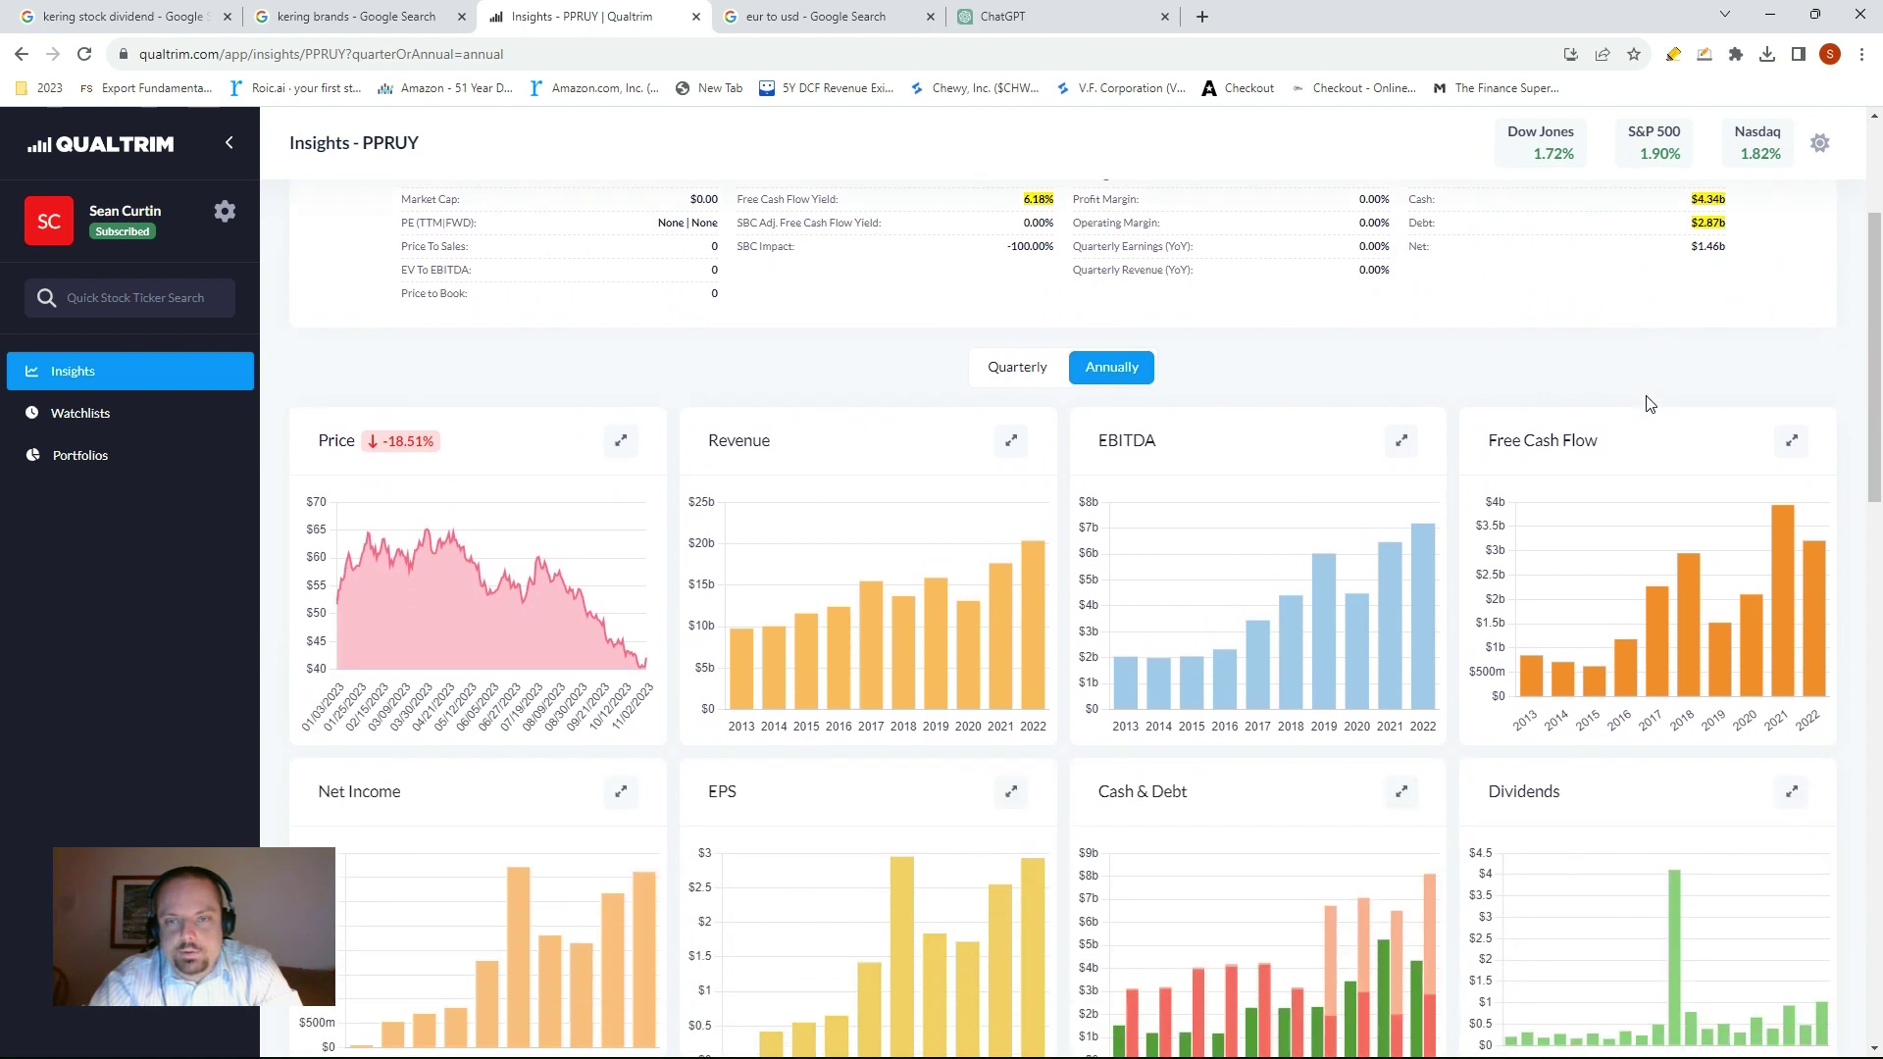
pyautogui.scroll(-4, 1651, 404)
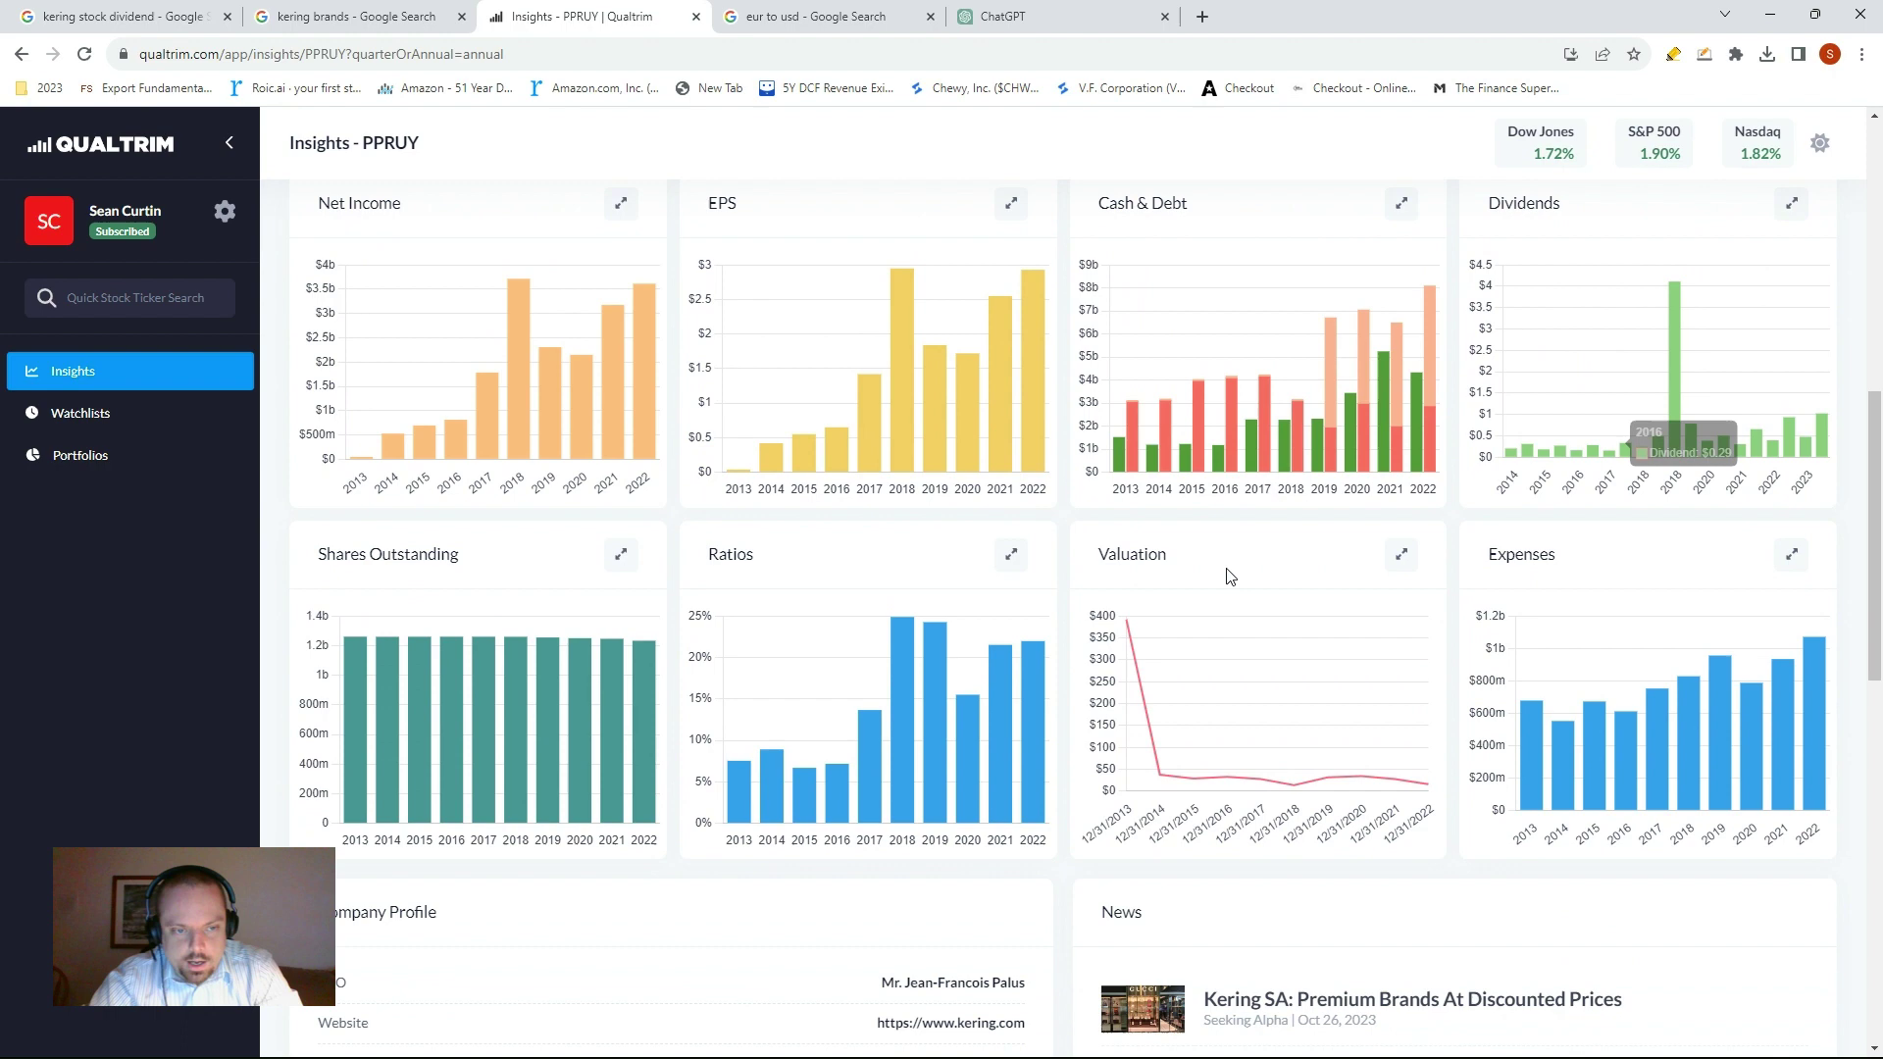
pyautogui.click(621, 554)
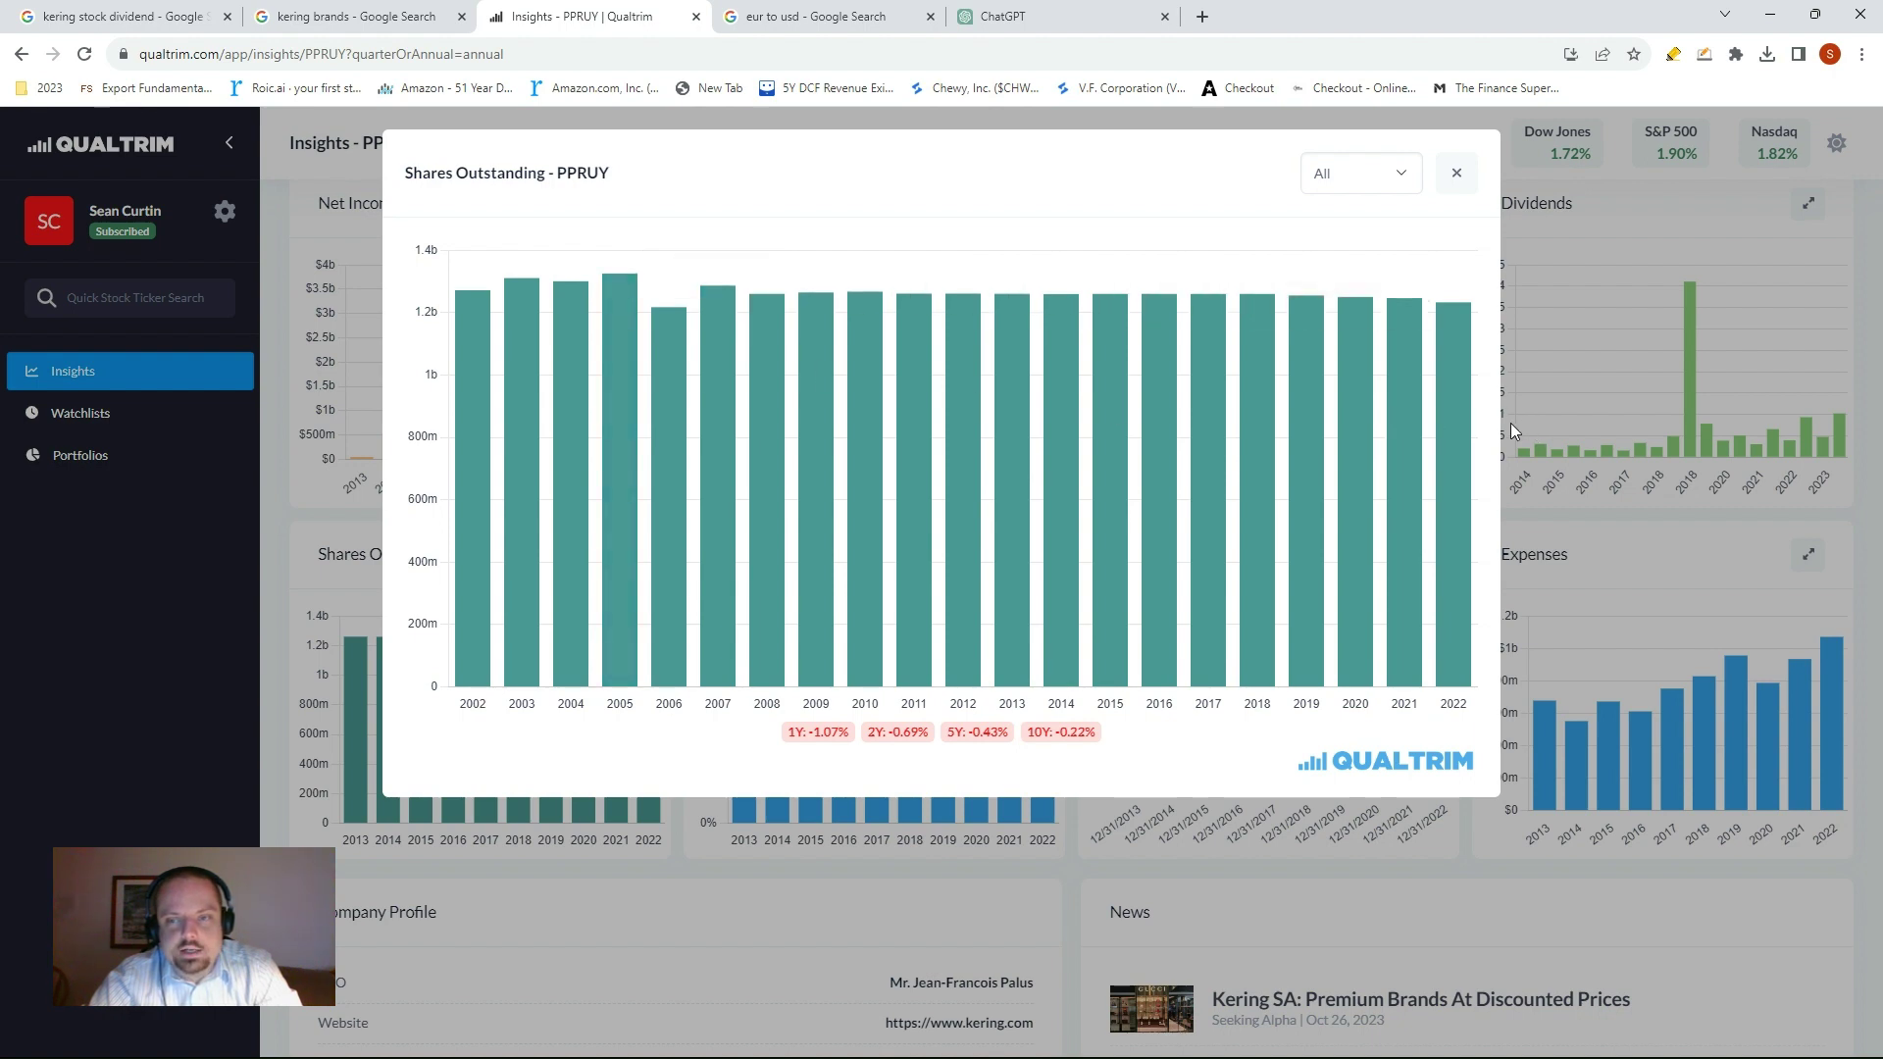
pyautogui.click(1451, 173)
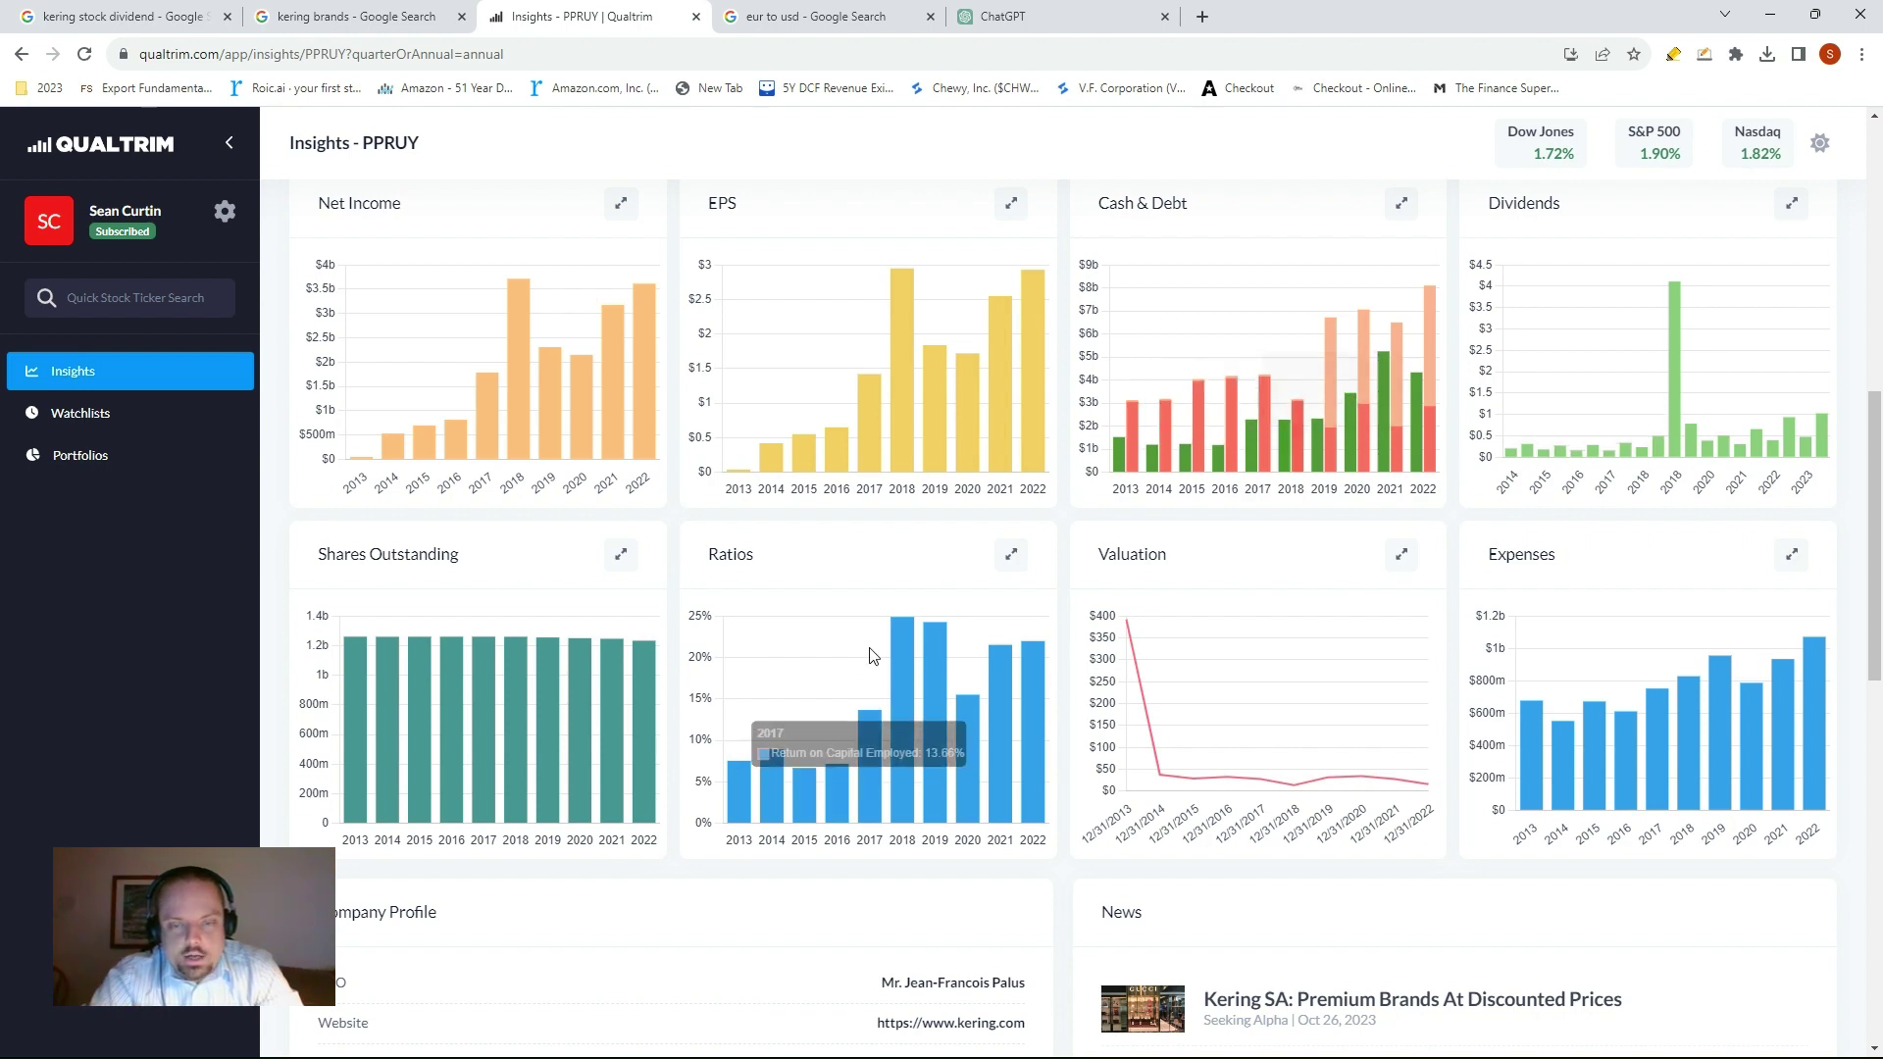
# - Review PPRUY's yearly Return on Capital Employed (24.26% in 2019) in the enlarged Ratios chart
pyautogui.click(1012, 555)
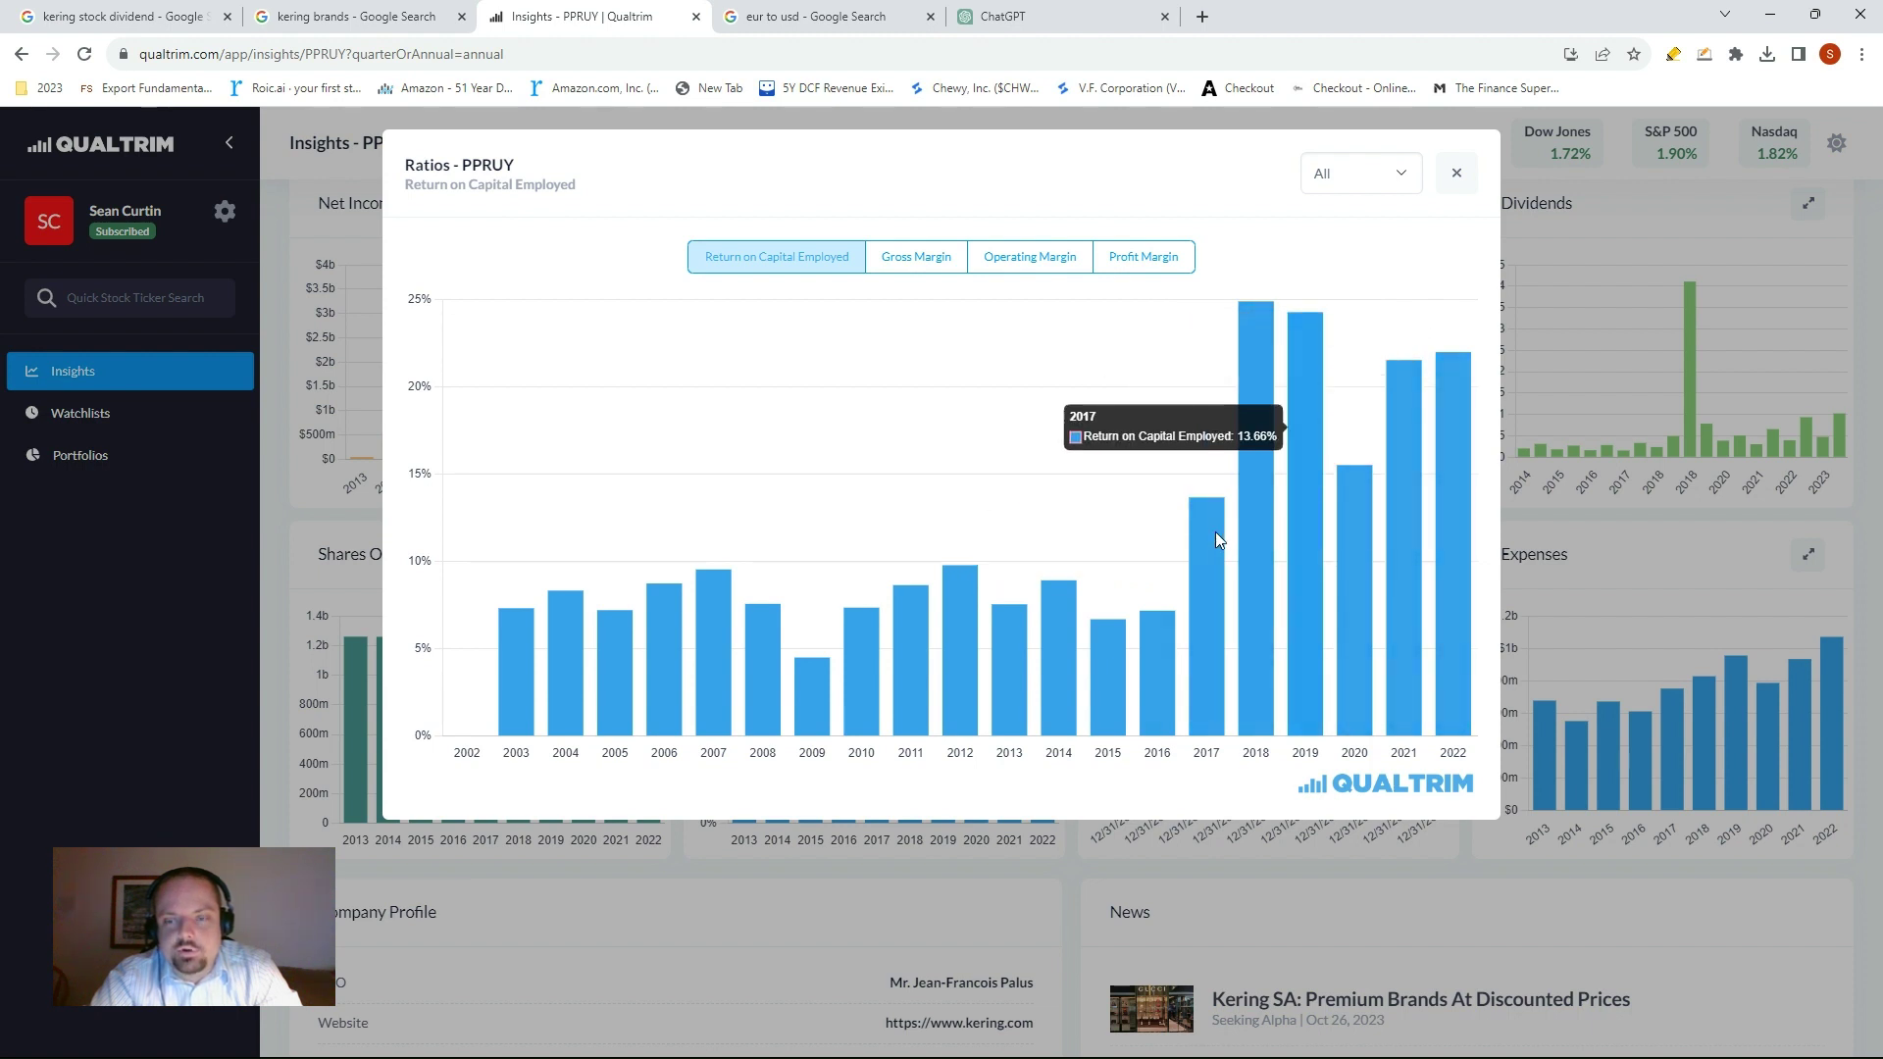
pyautogui.click(1457, 172)
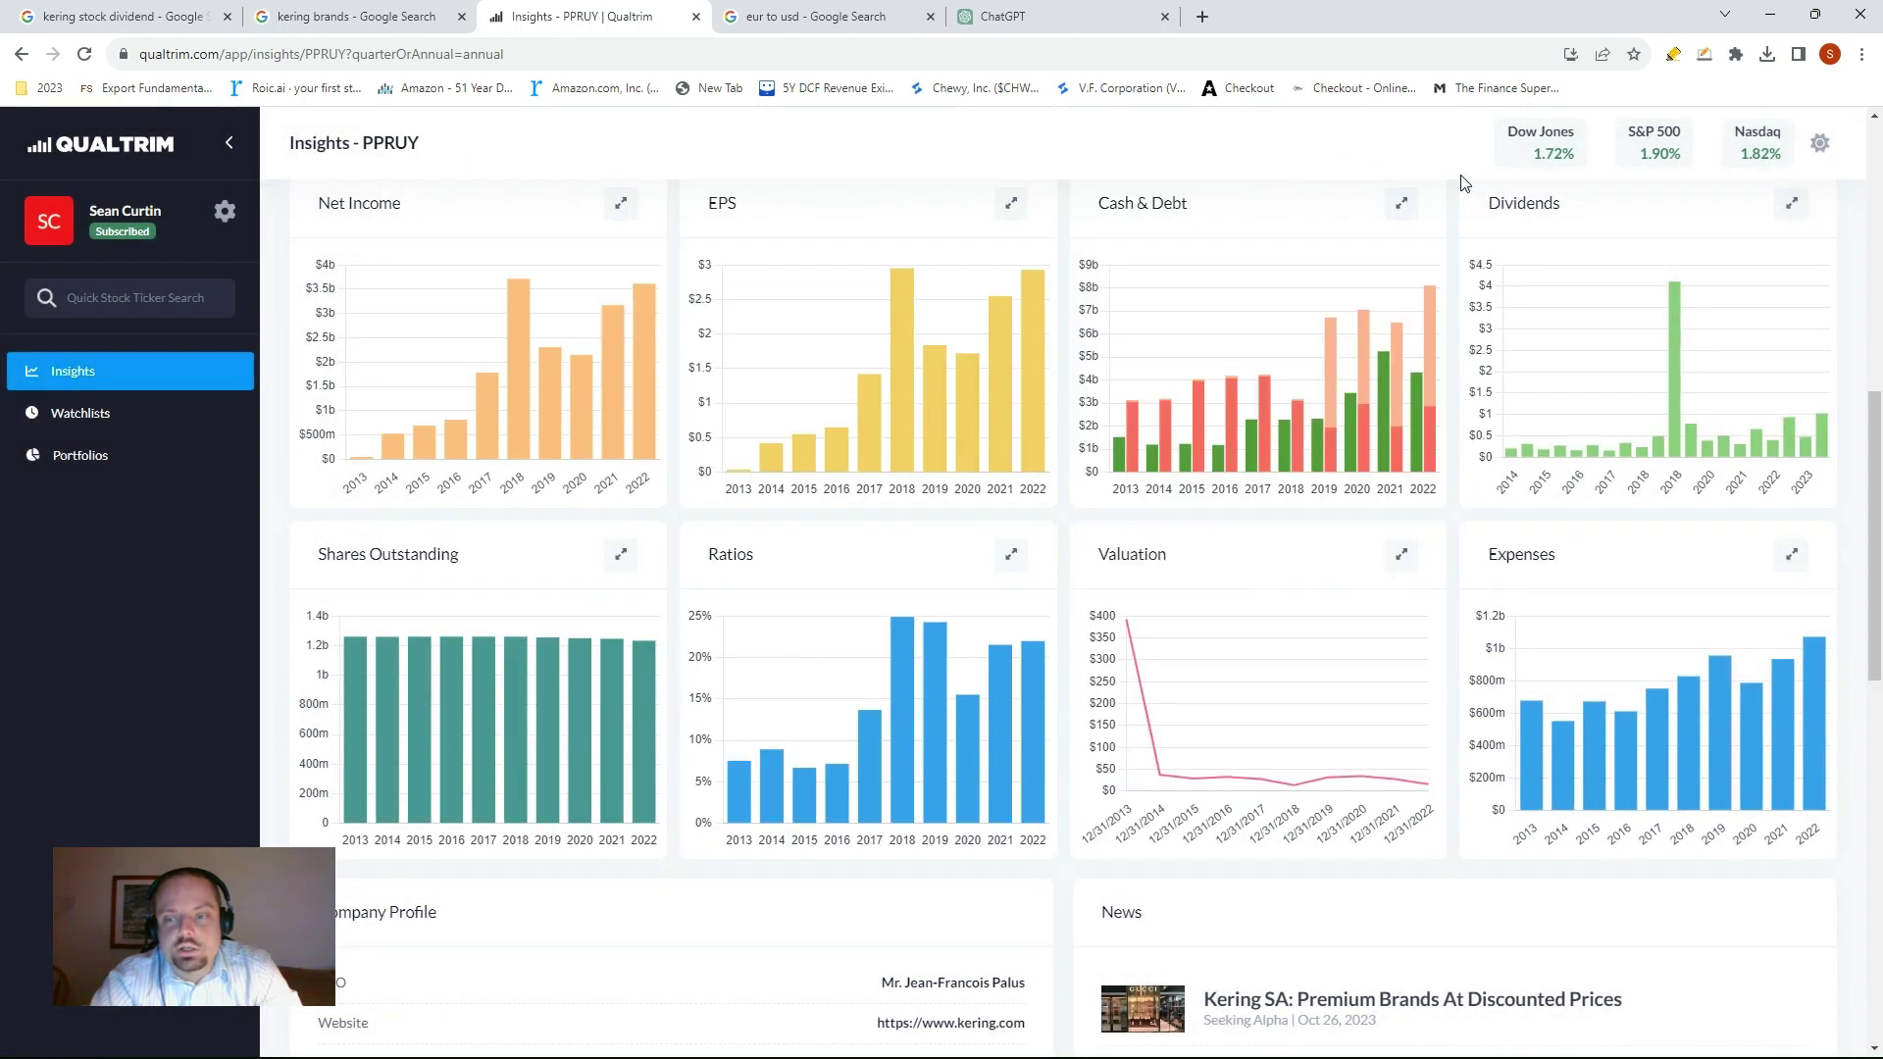
pyautogui.click(1406, 558)
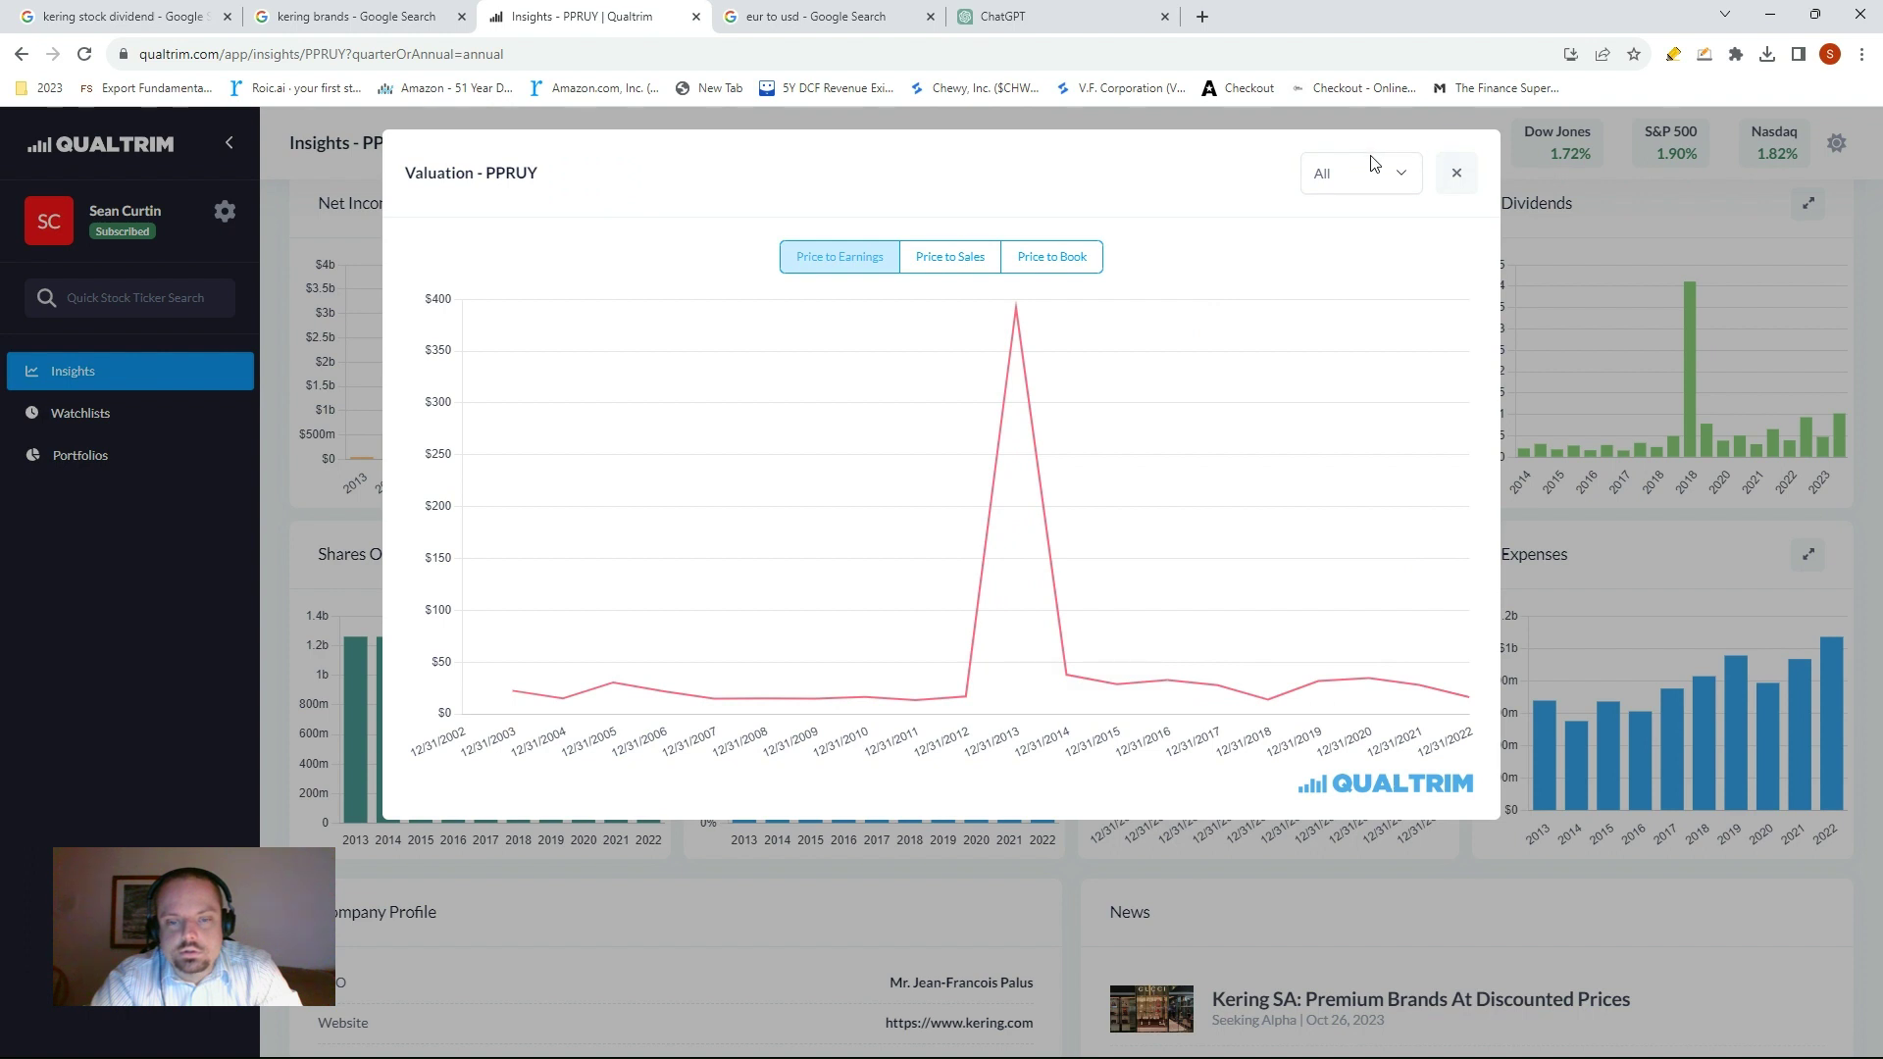
pyautogui.click(1375, 164)
pyautogui.click(1361, 244)
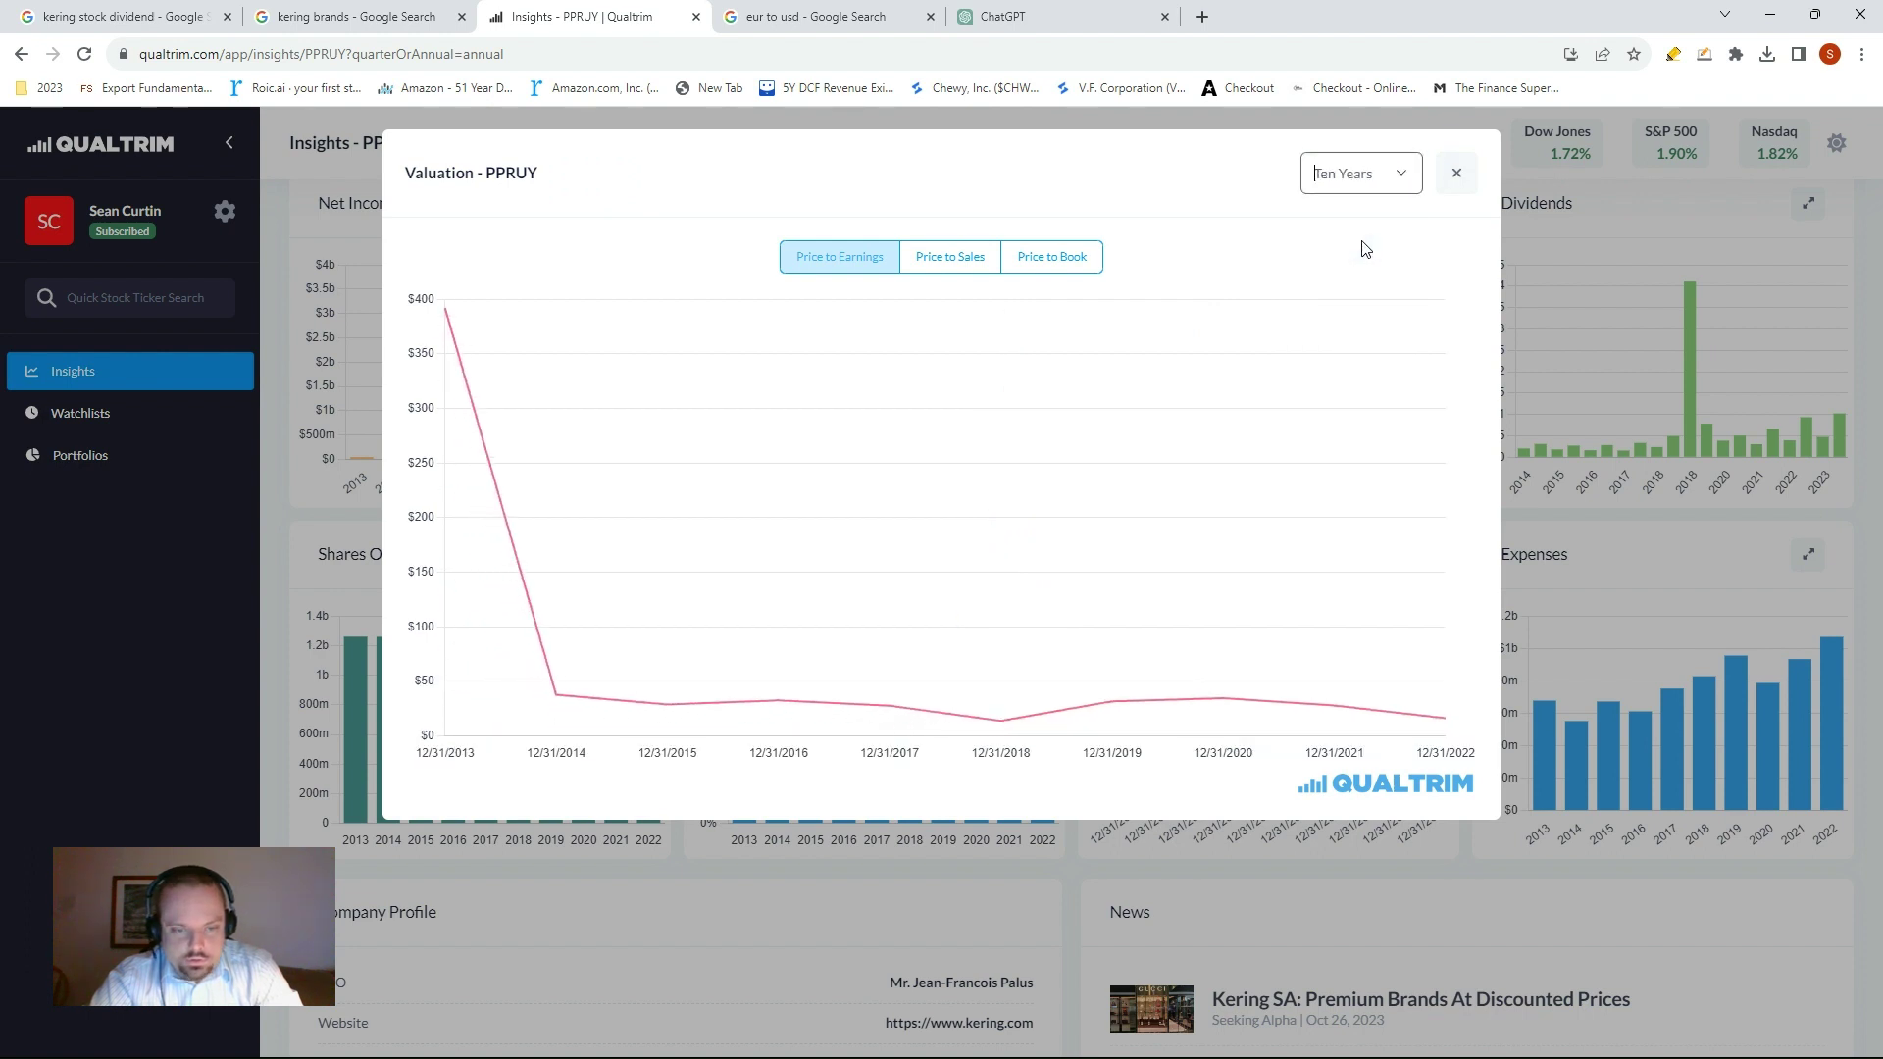
pyautogui.moveTo(1002, 723)
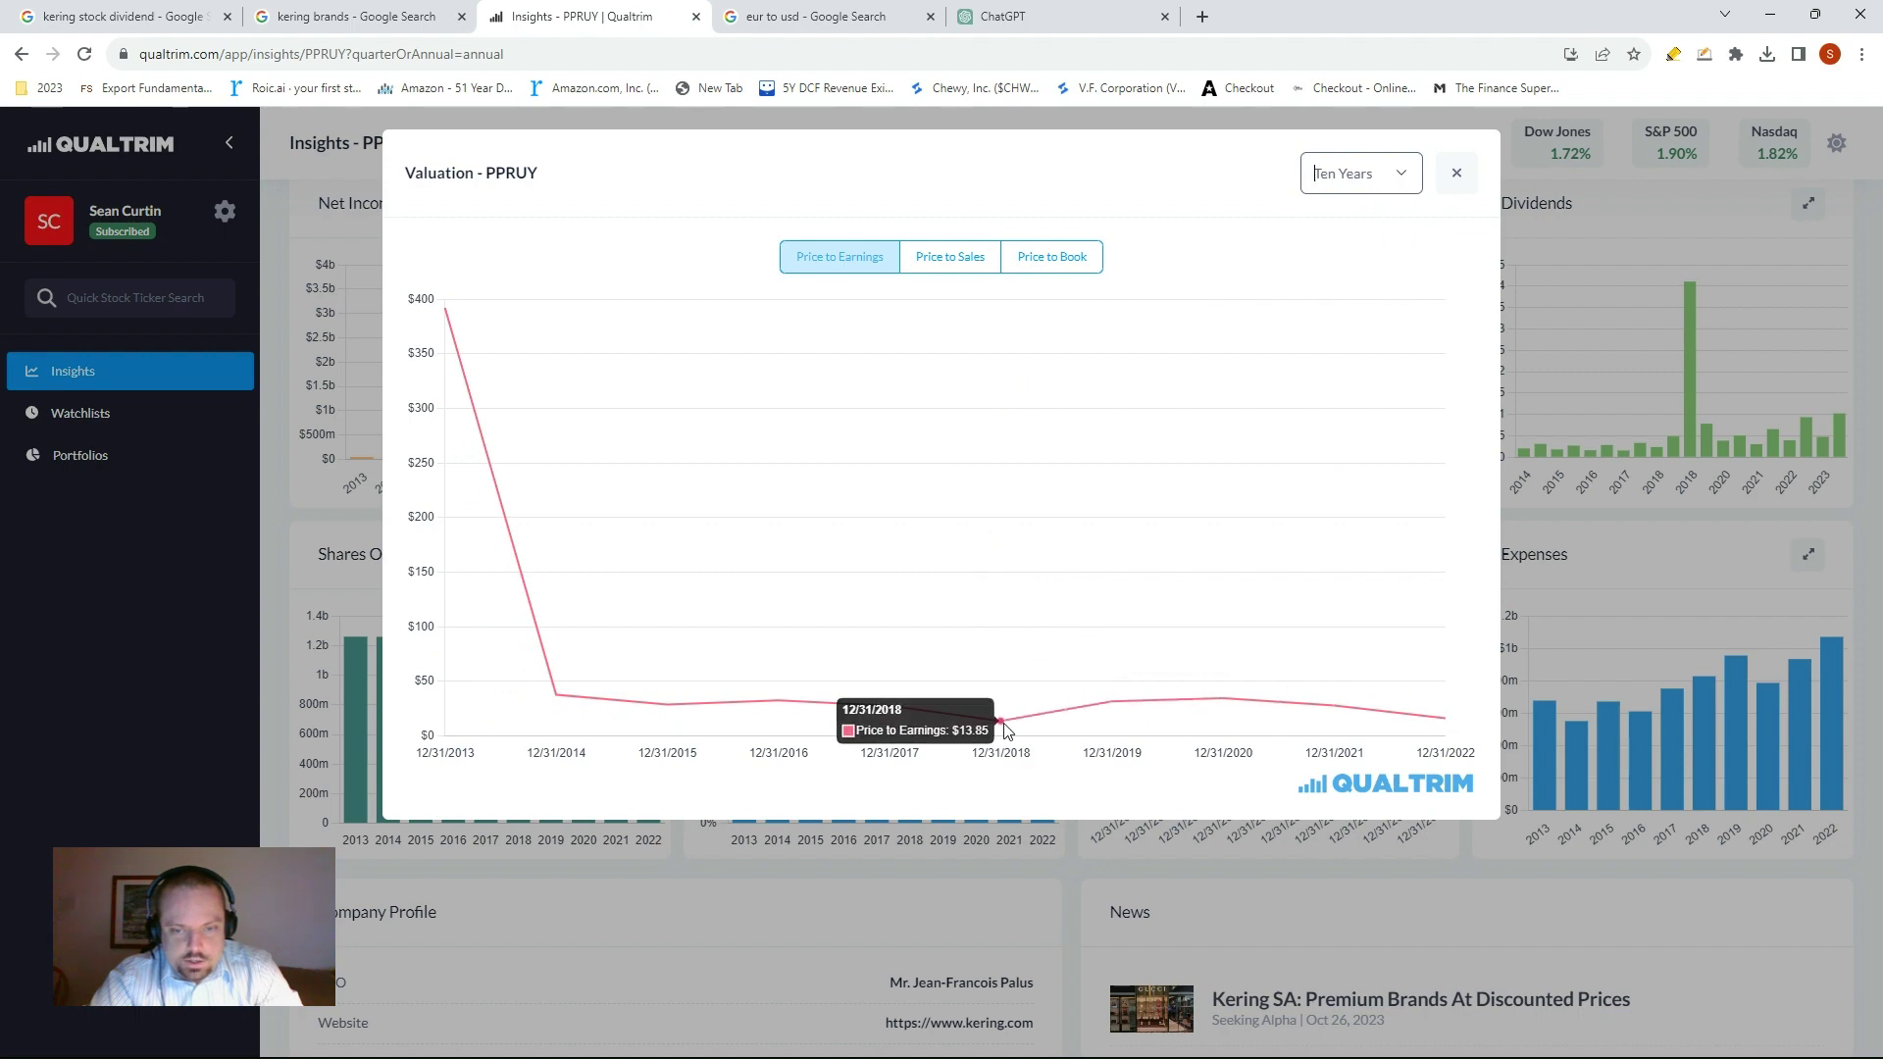
pyautogui.click(1457, 172)
pyautogui.scroll(4, 982, 394)
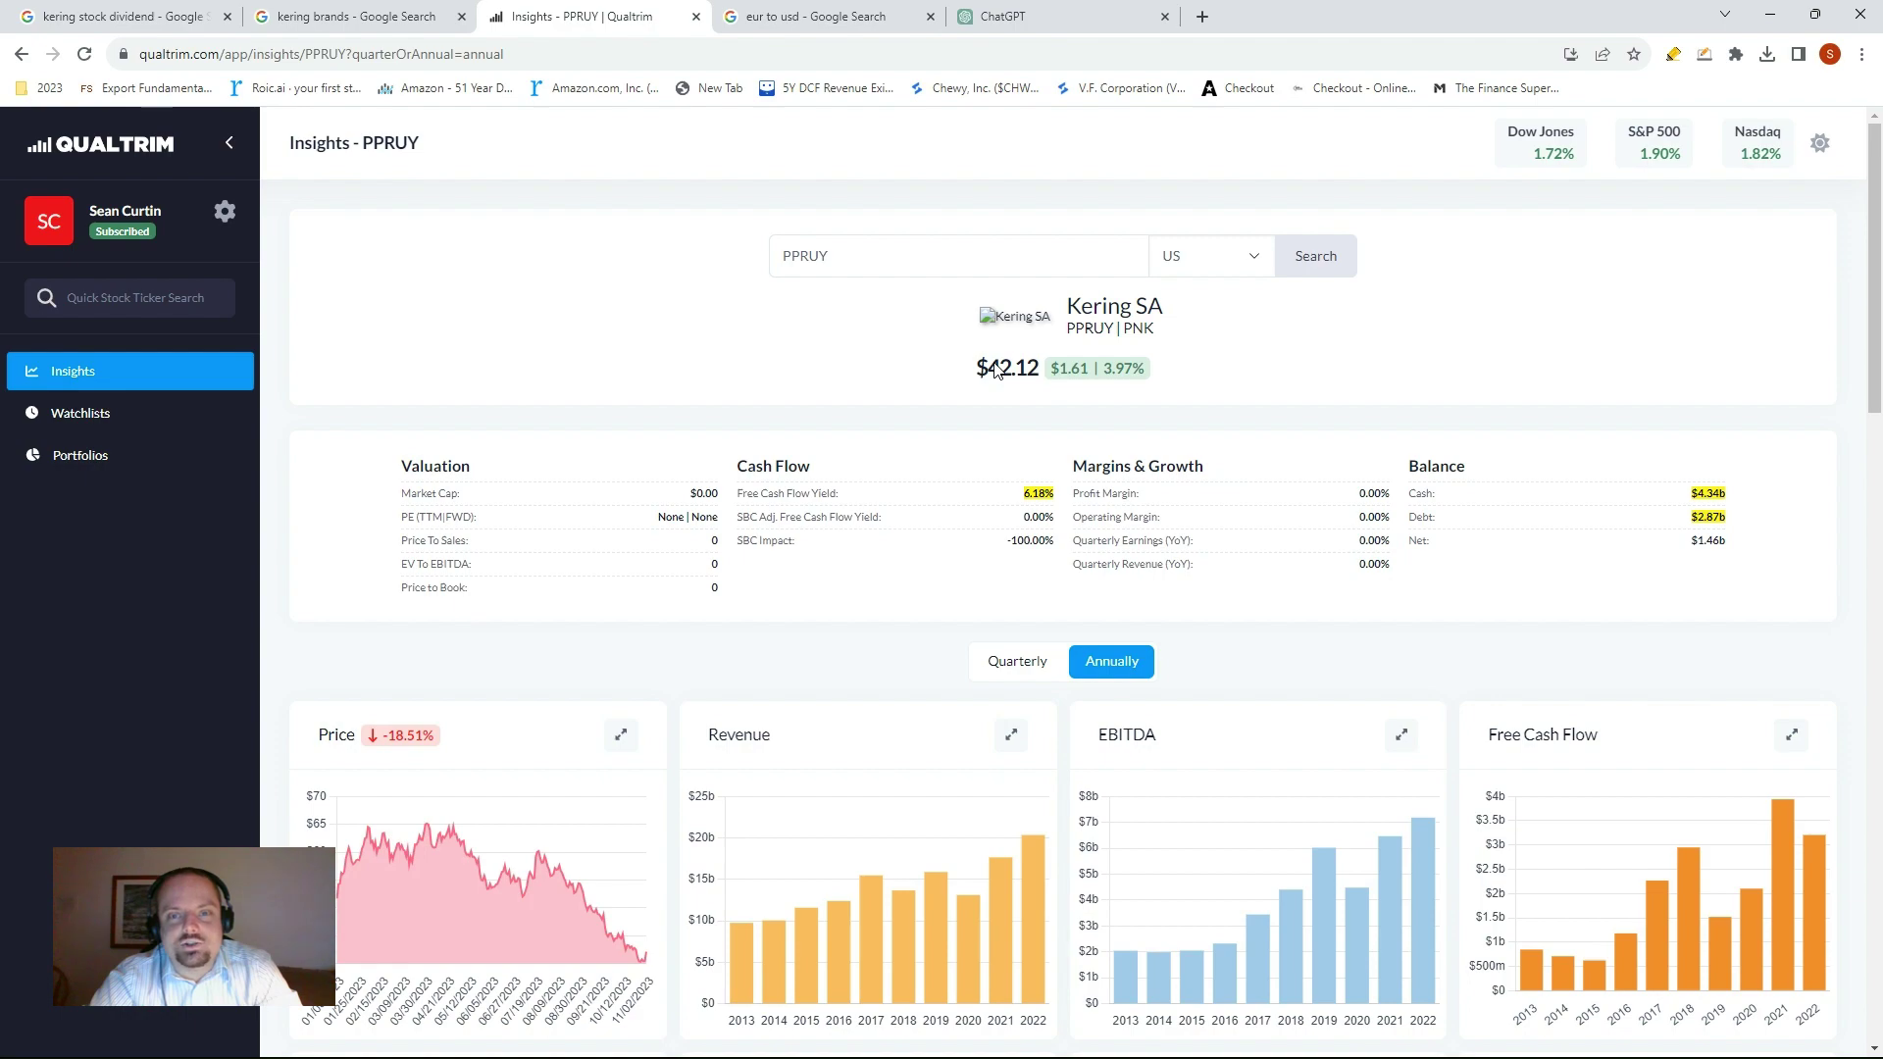
pyautogui.scroll(-5, 985, 358)
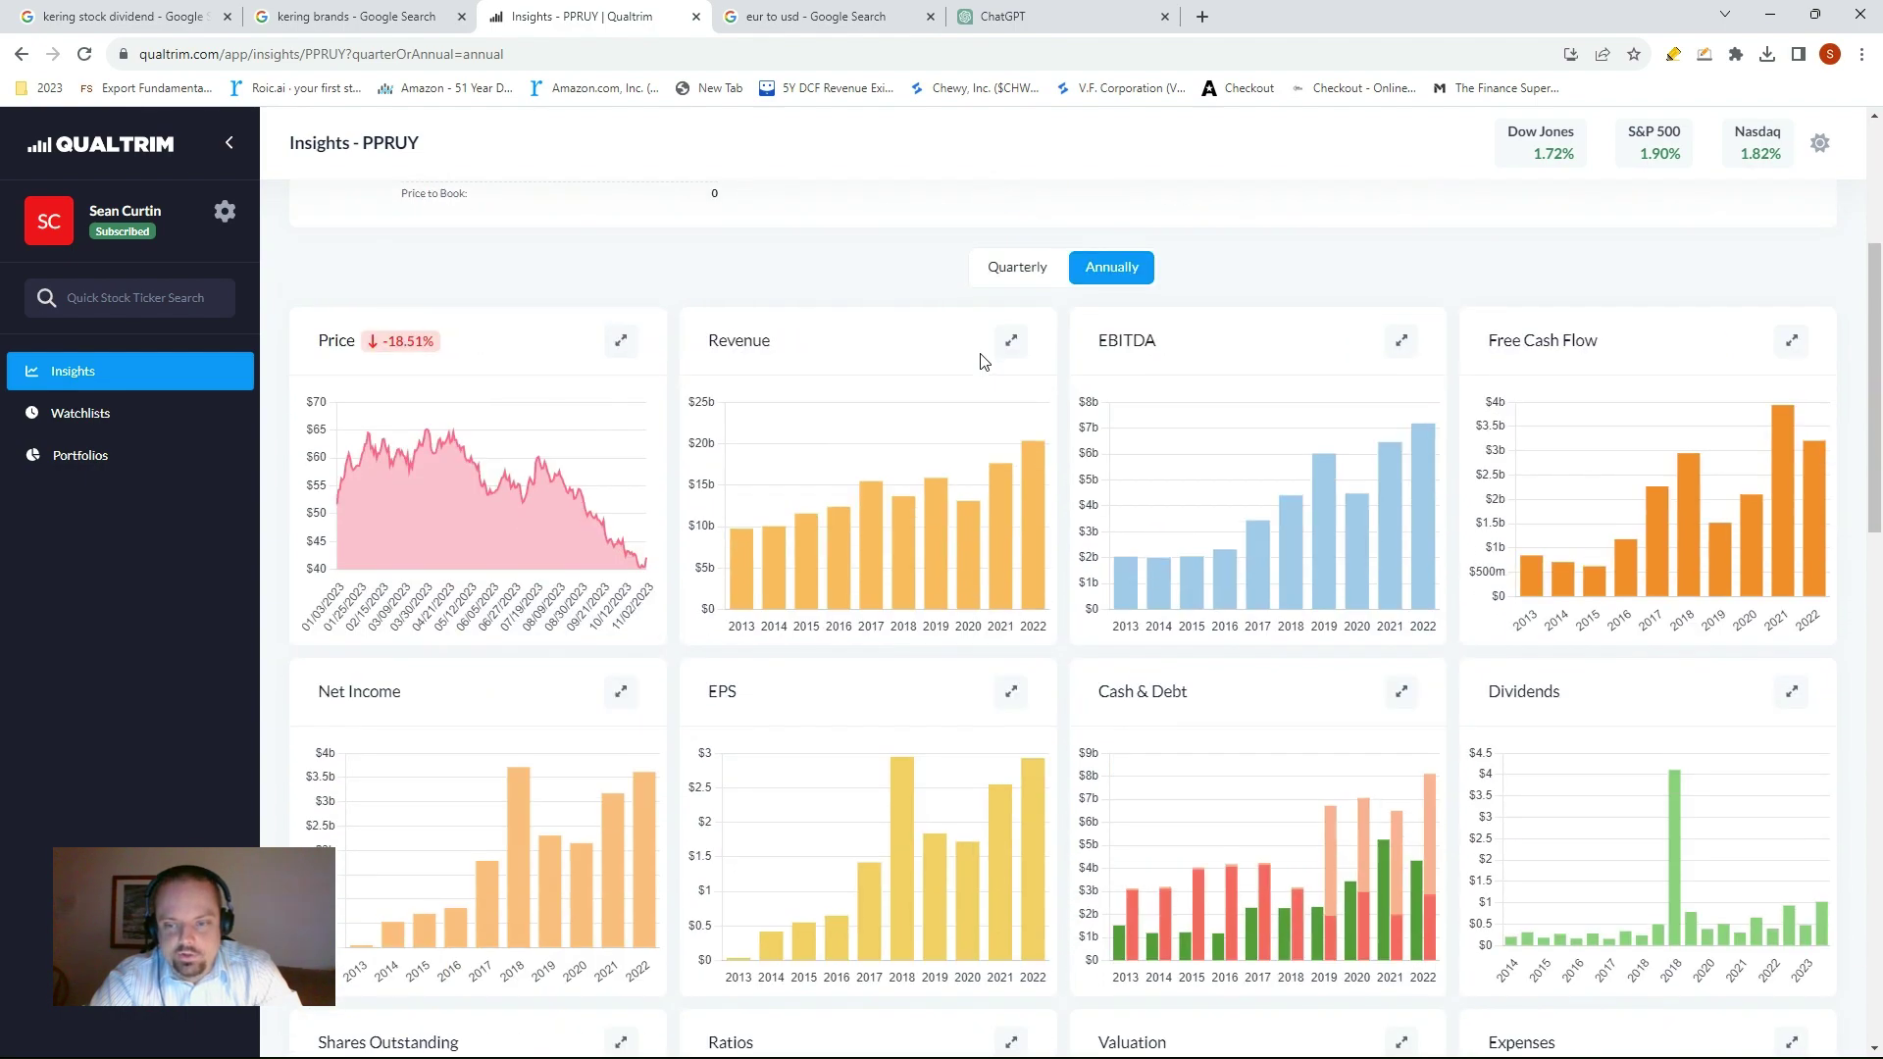
pyautogui.scroll(5, 984, 351)
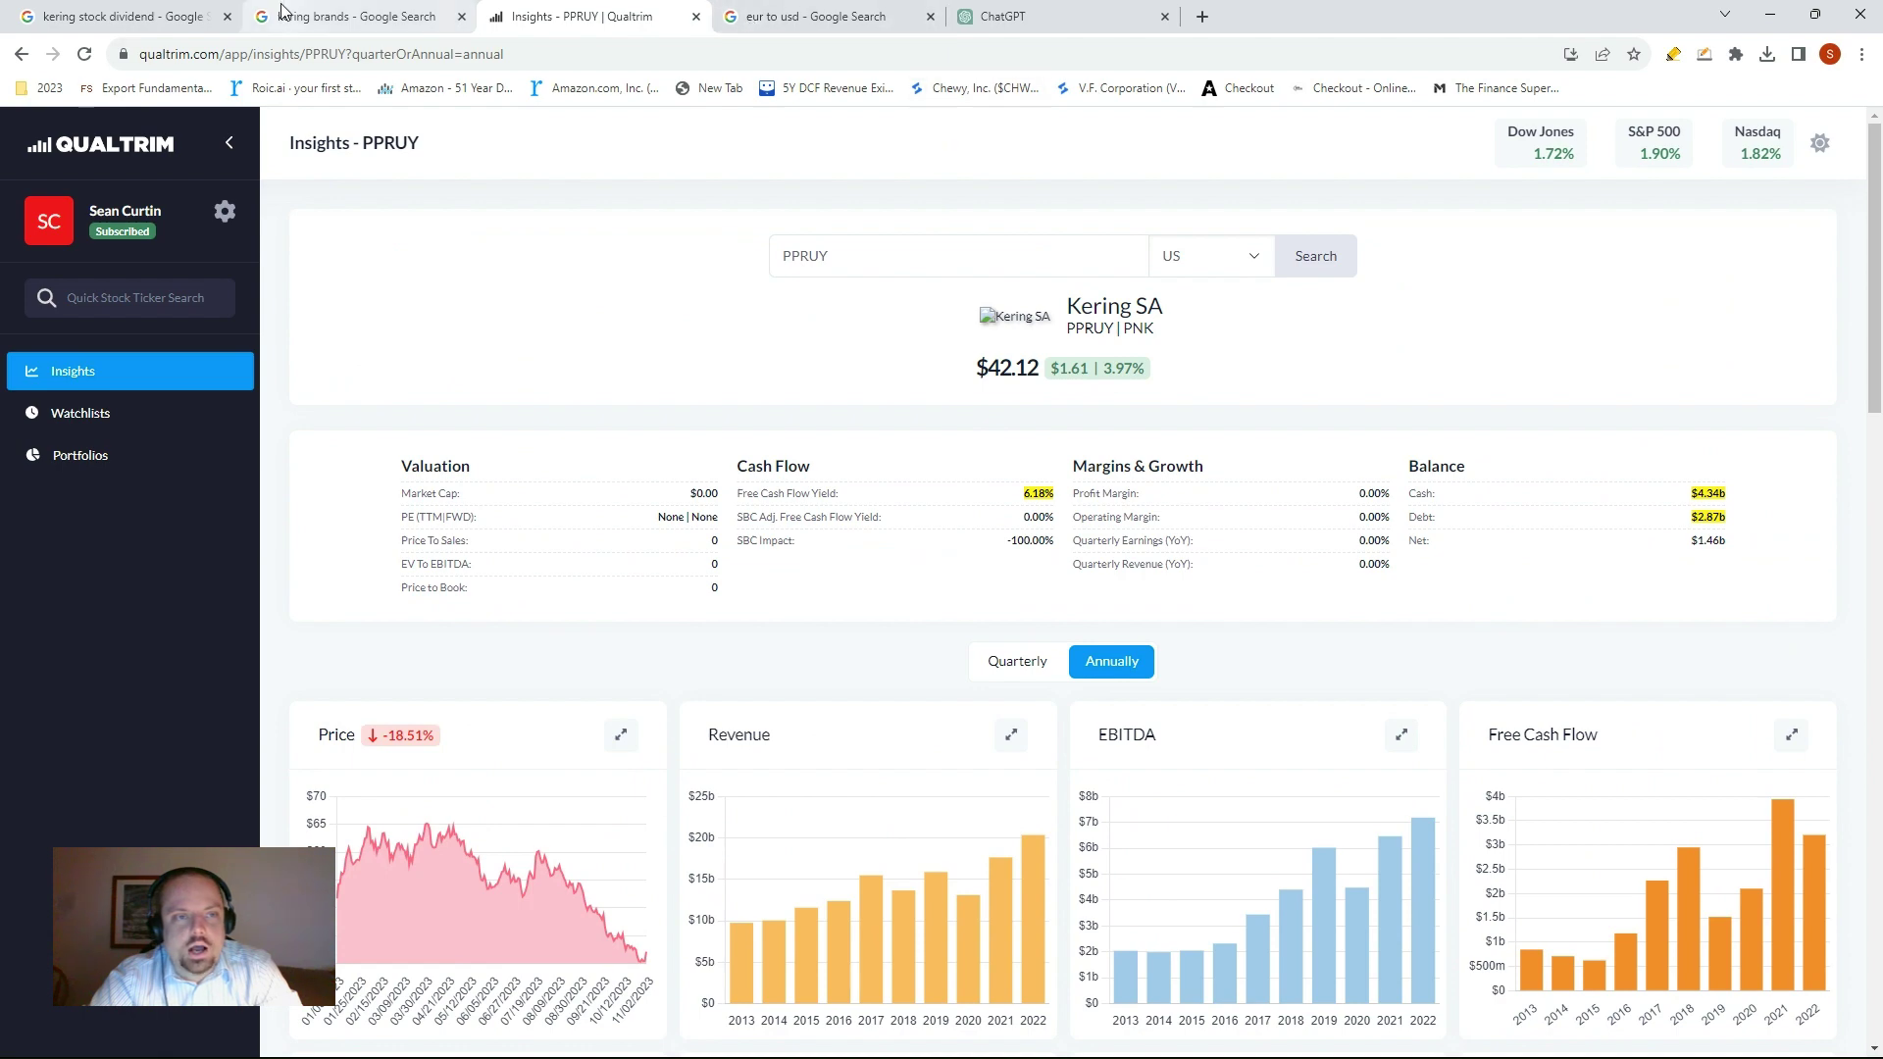
# - Compare the Kering insights page with the 2870 EUR to 3047.15 USD conversion
pyautogui.click(851, 16)
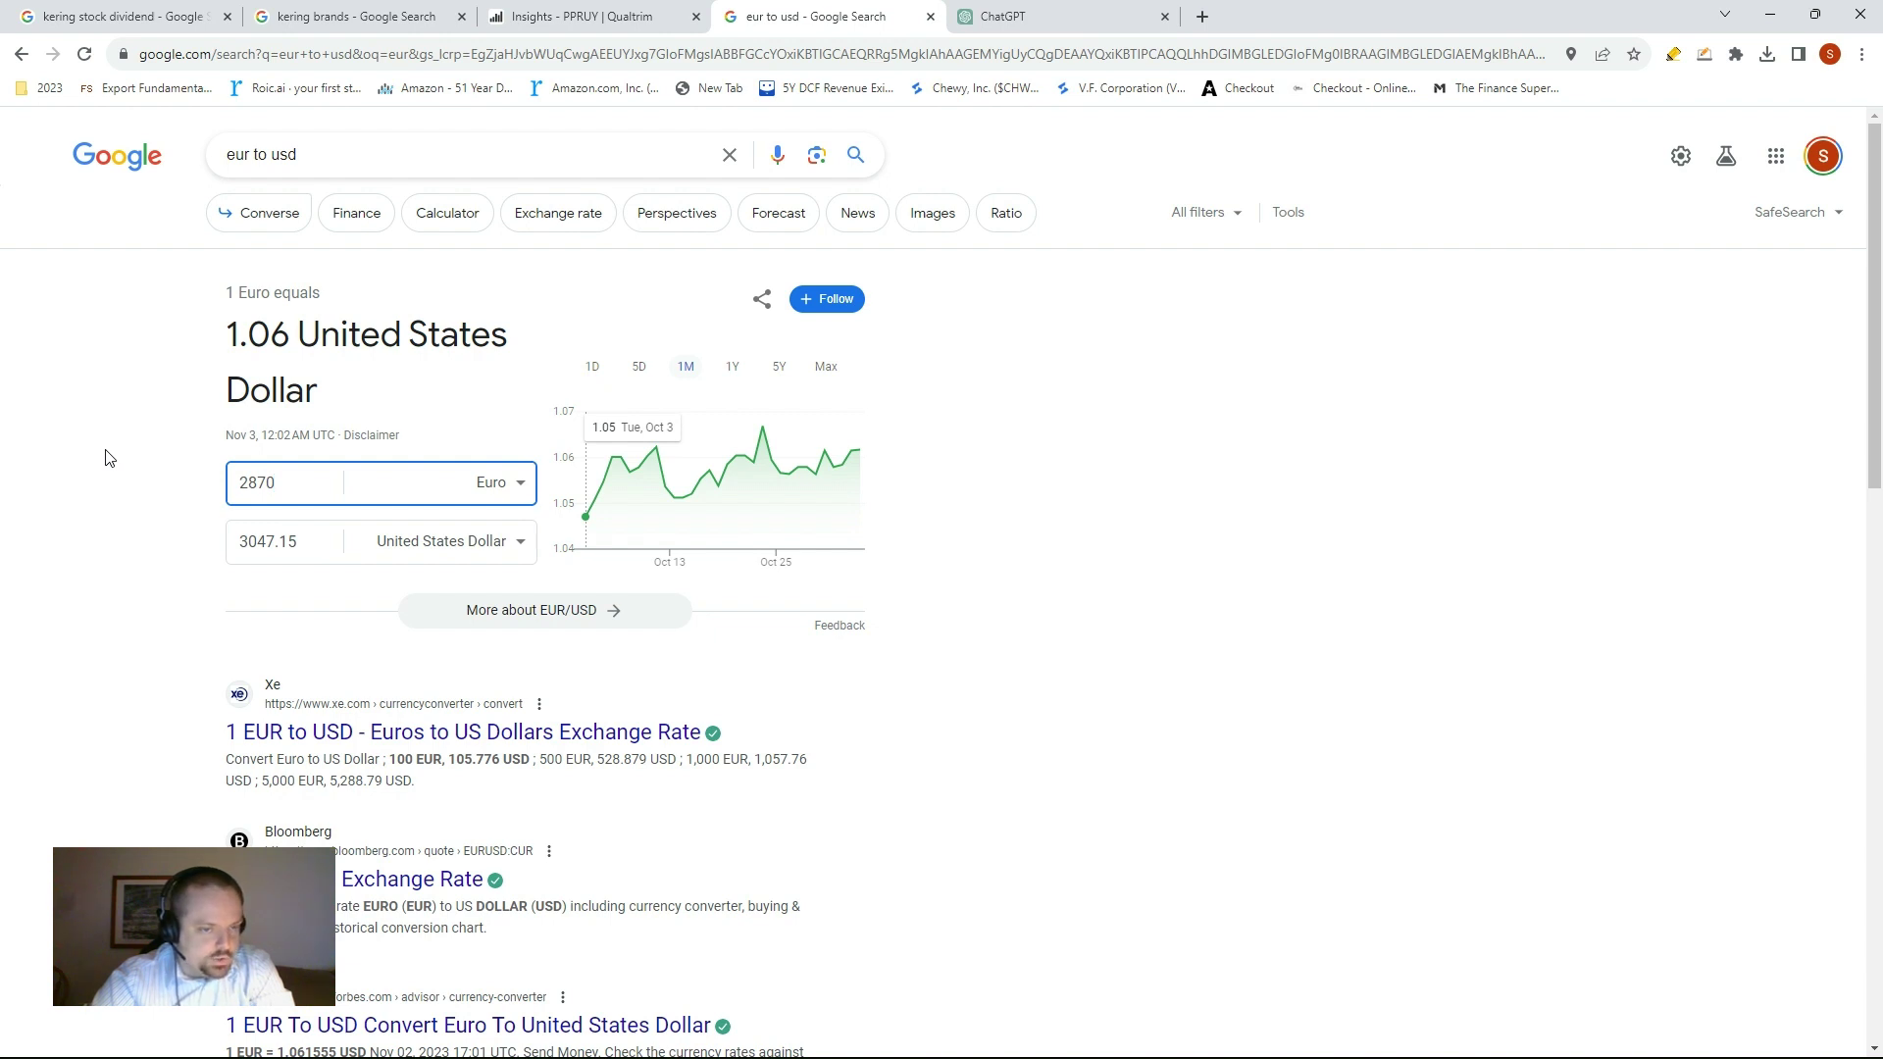
pyautogui.click(547, 10)
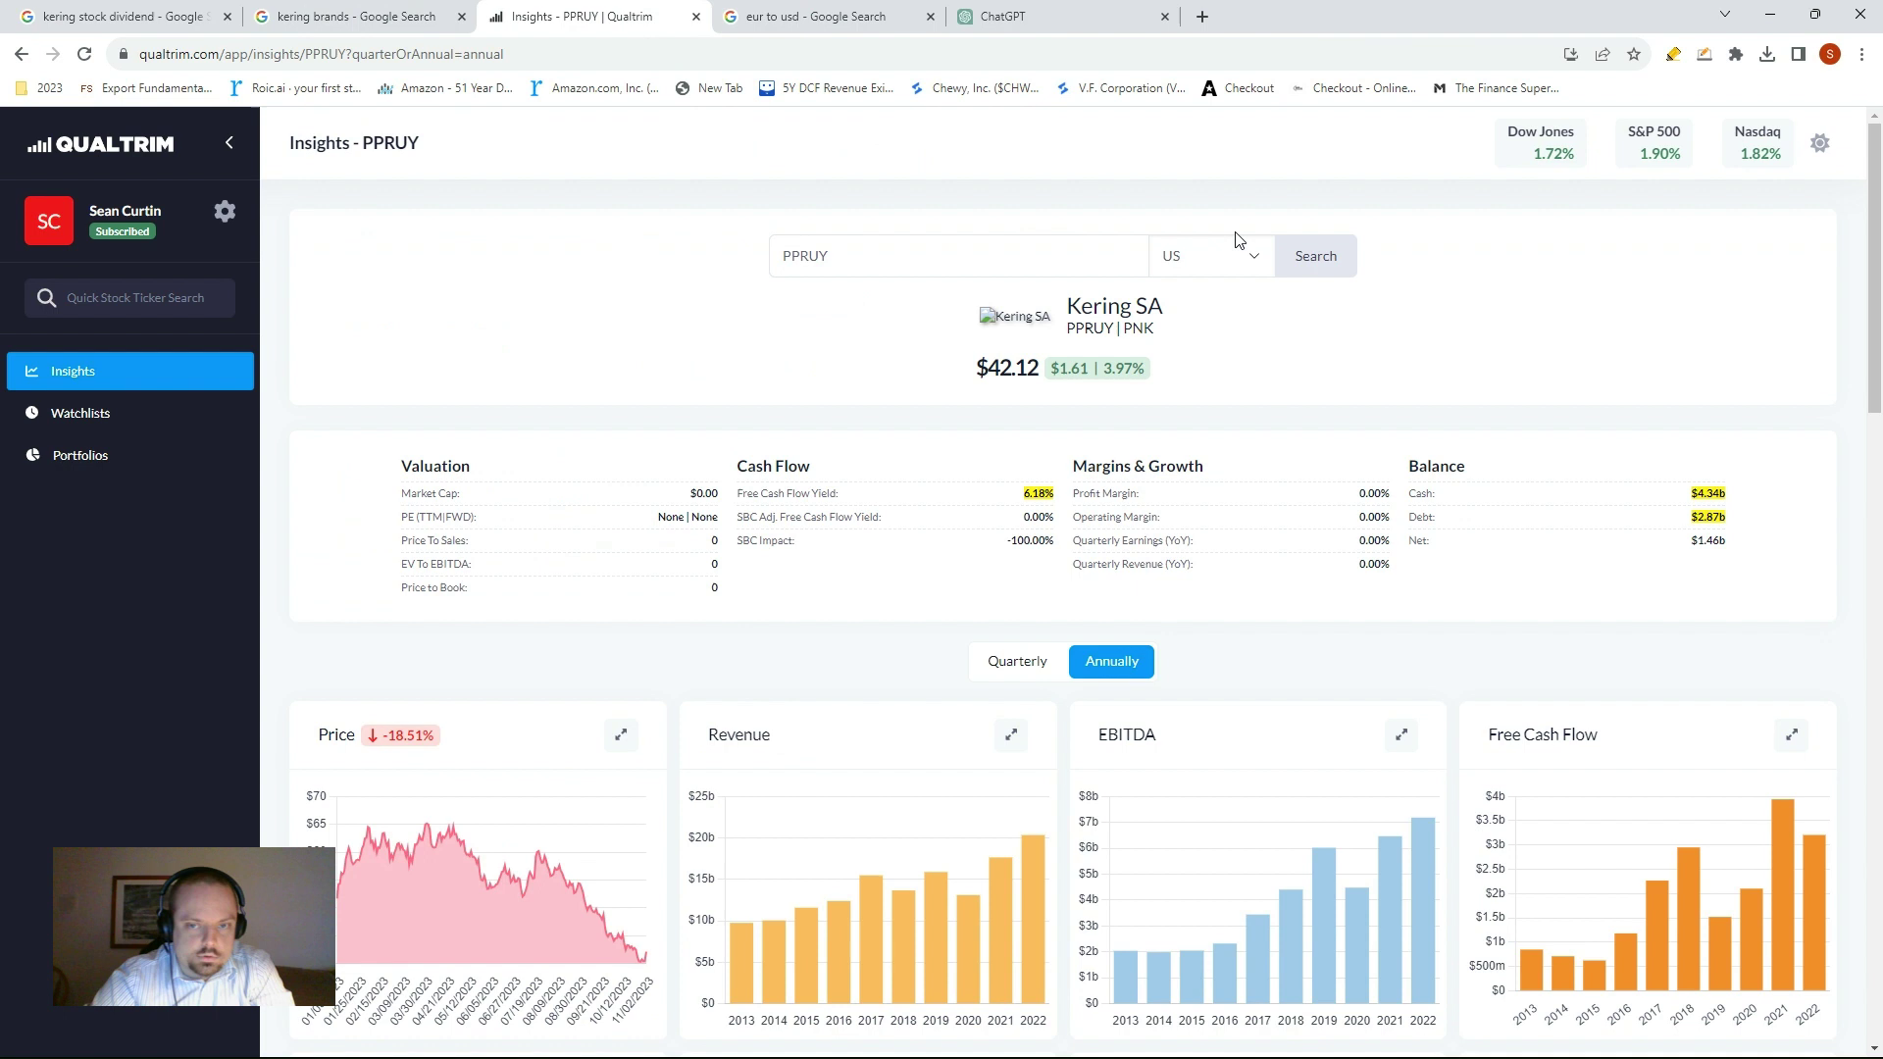
pyautogui.moveTo(1712, 527)
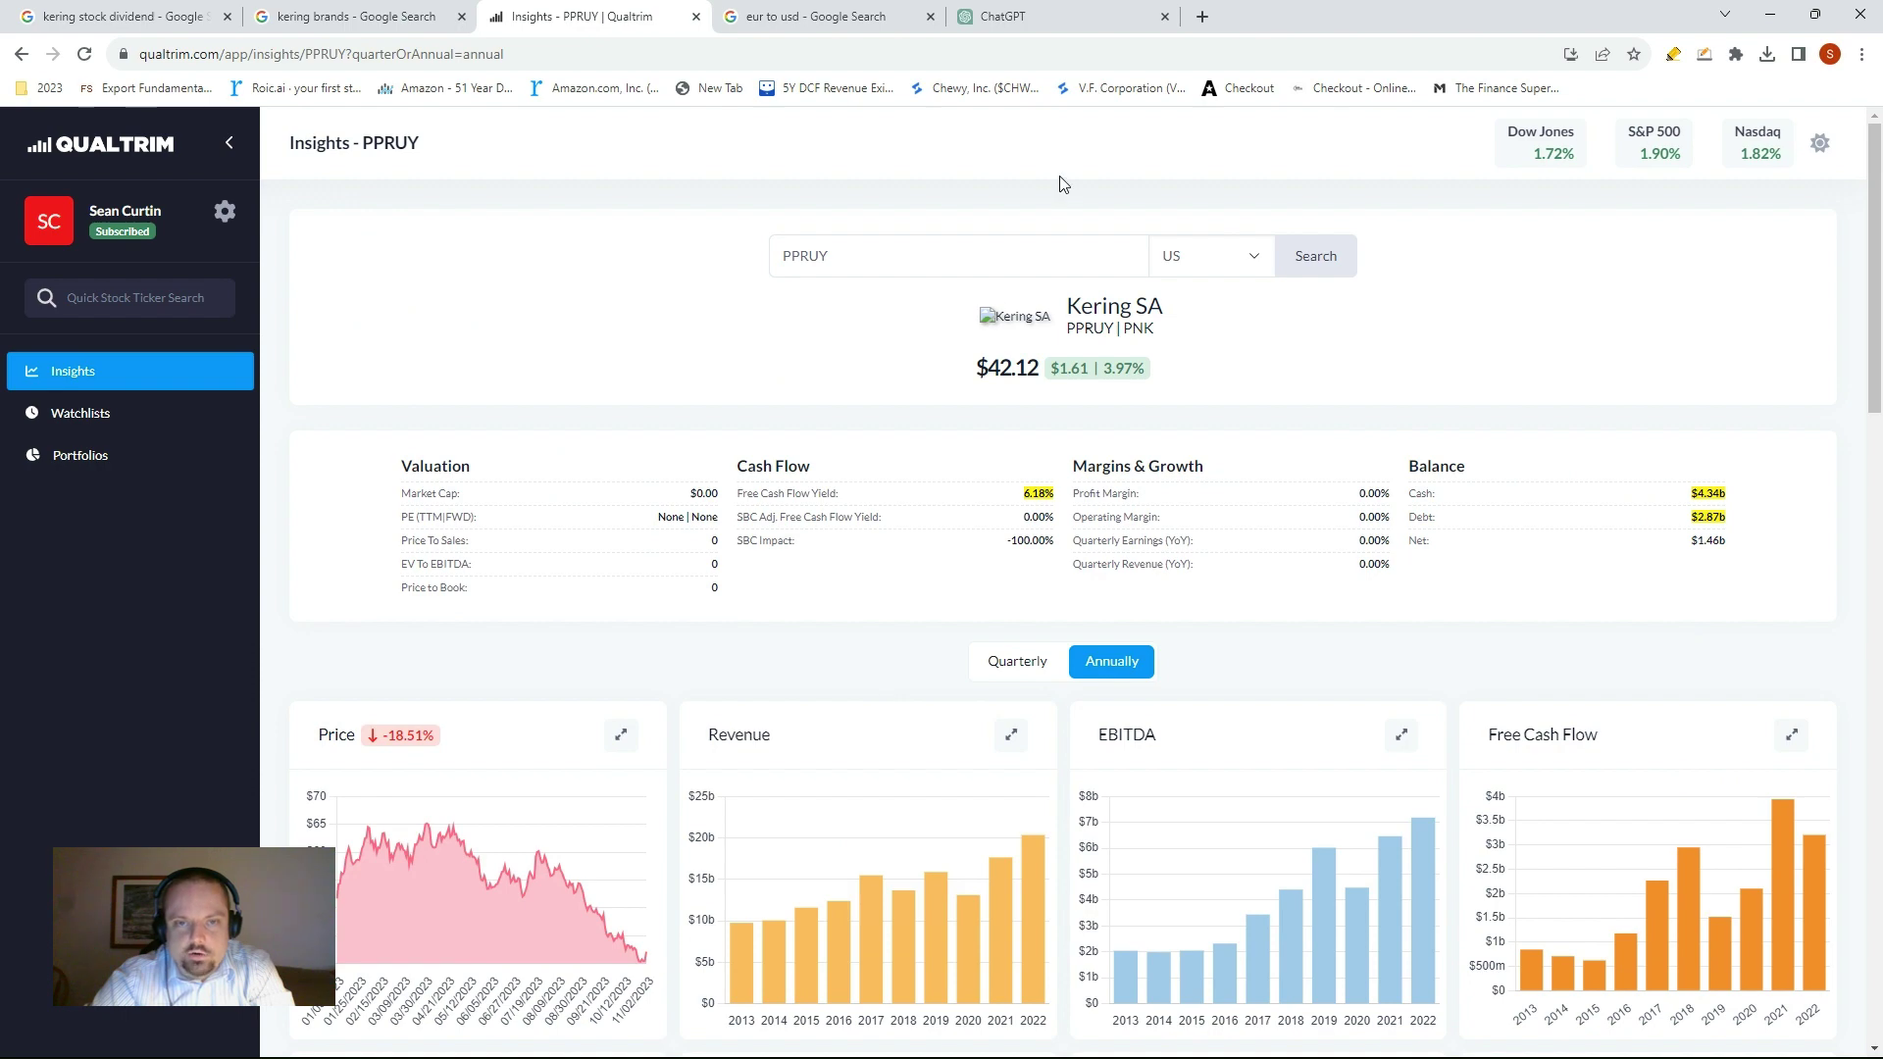
pyautogui.click(824, 20)
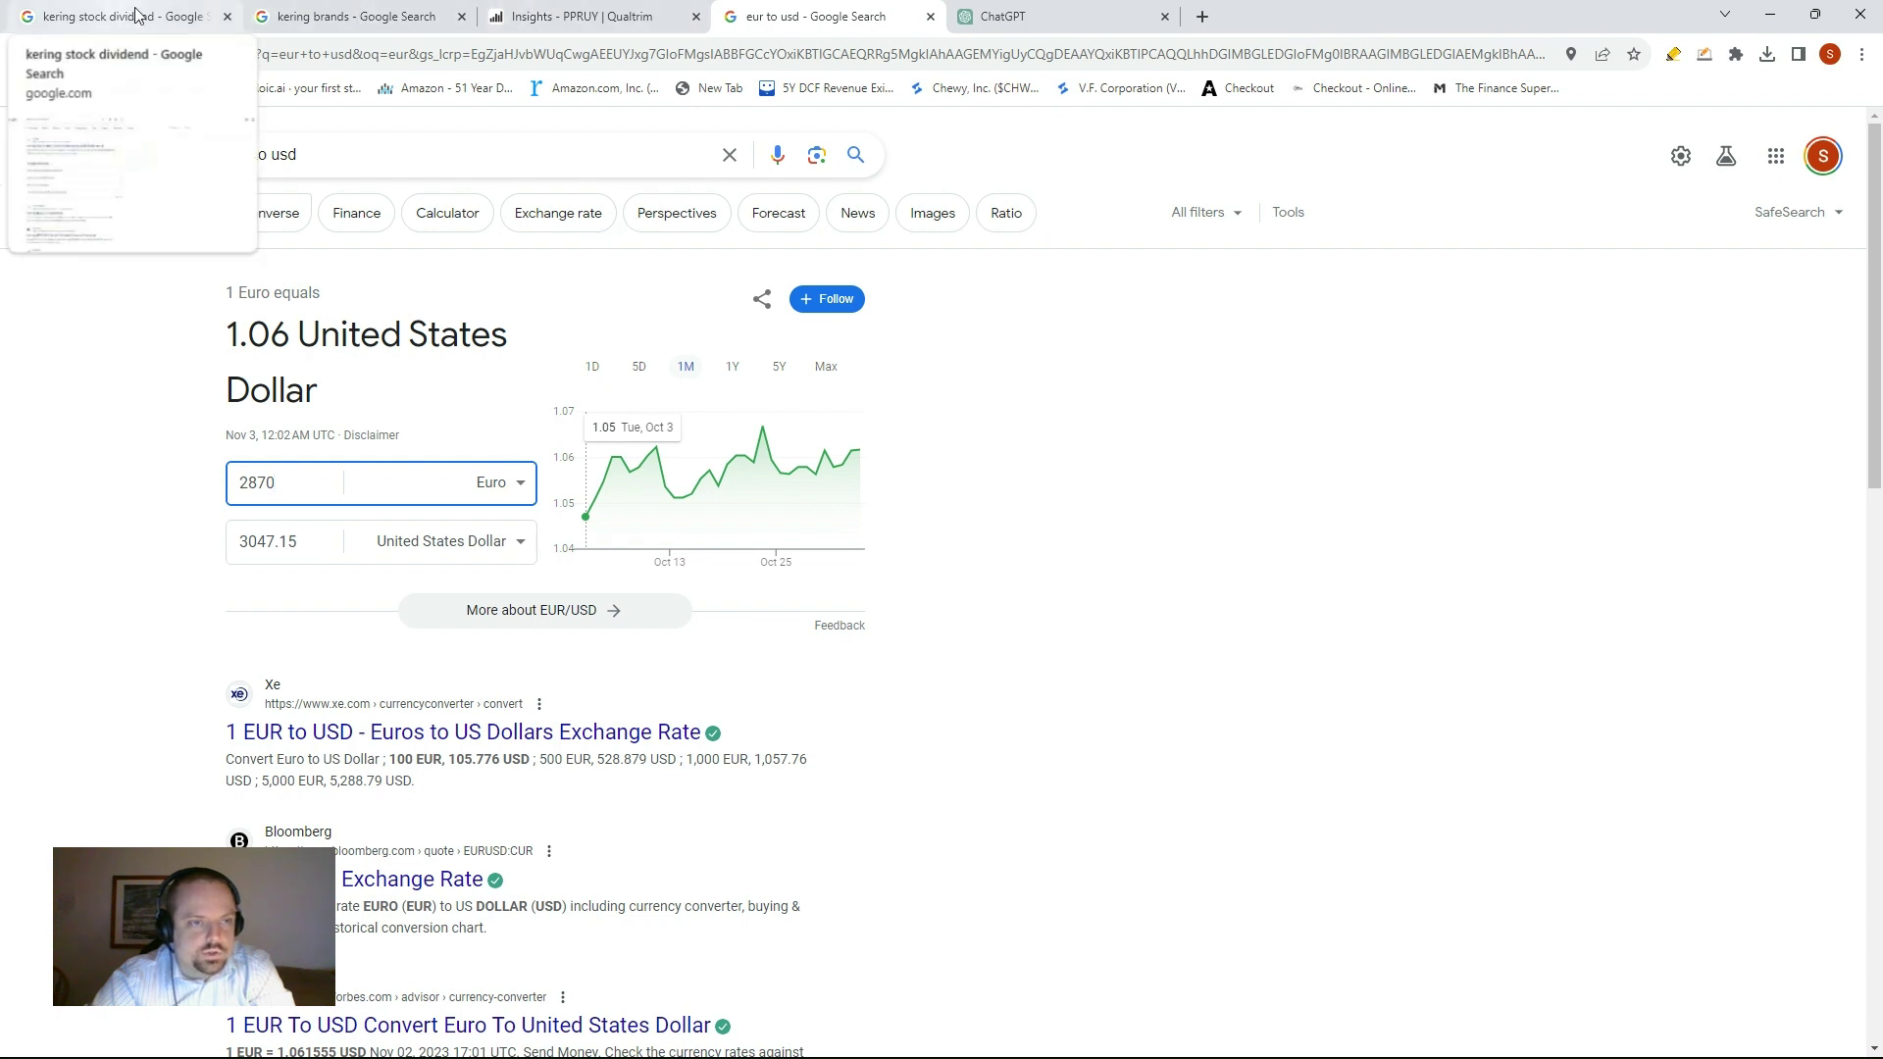
# - Return to the Kering stock quote (PPRUY 42.12 USD) and restore down Chrome
pyautogui.click(345, 10)
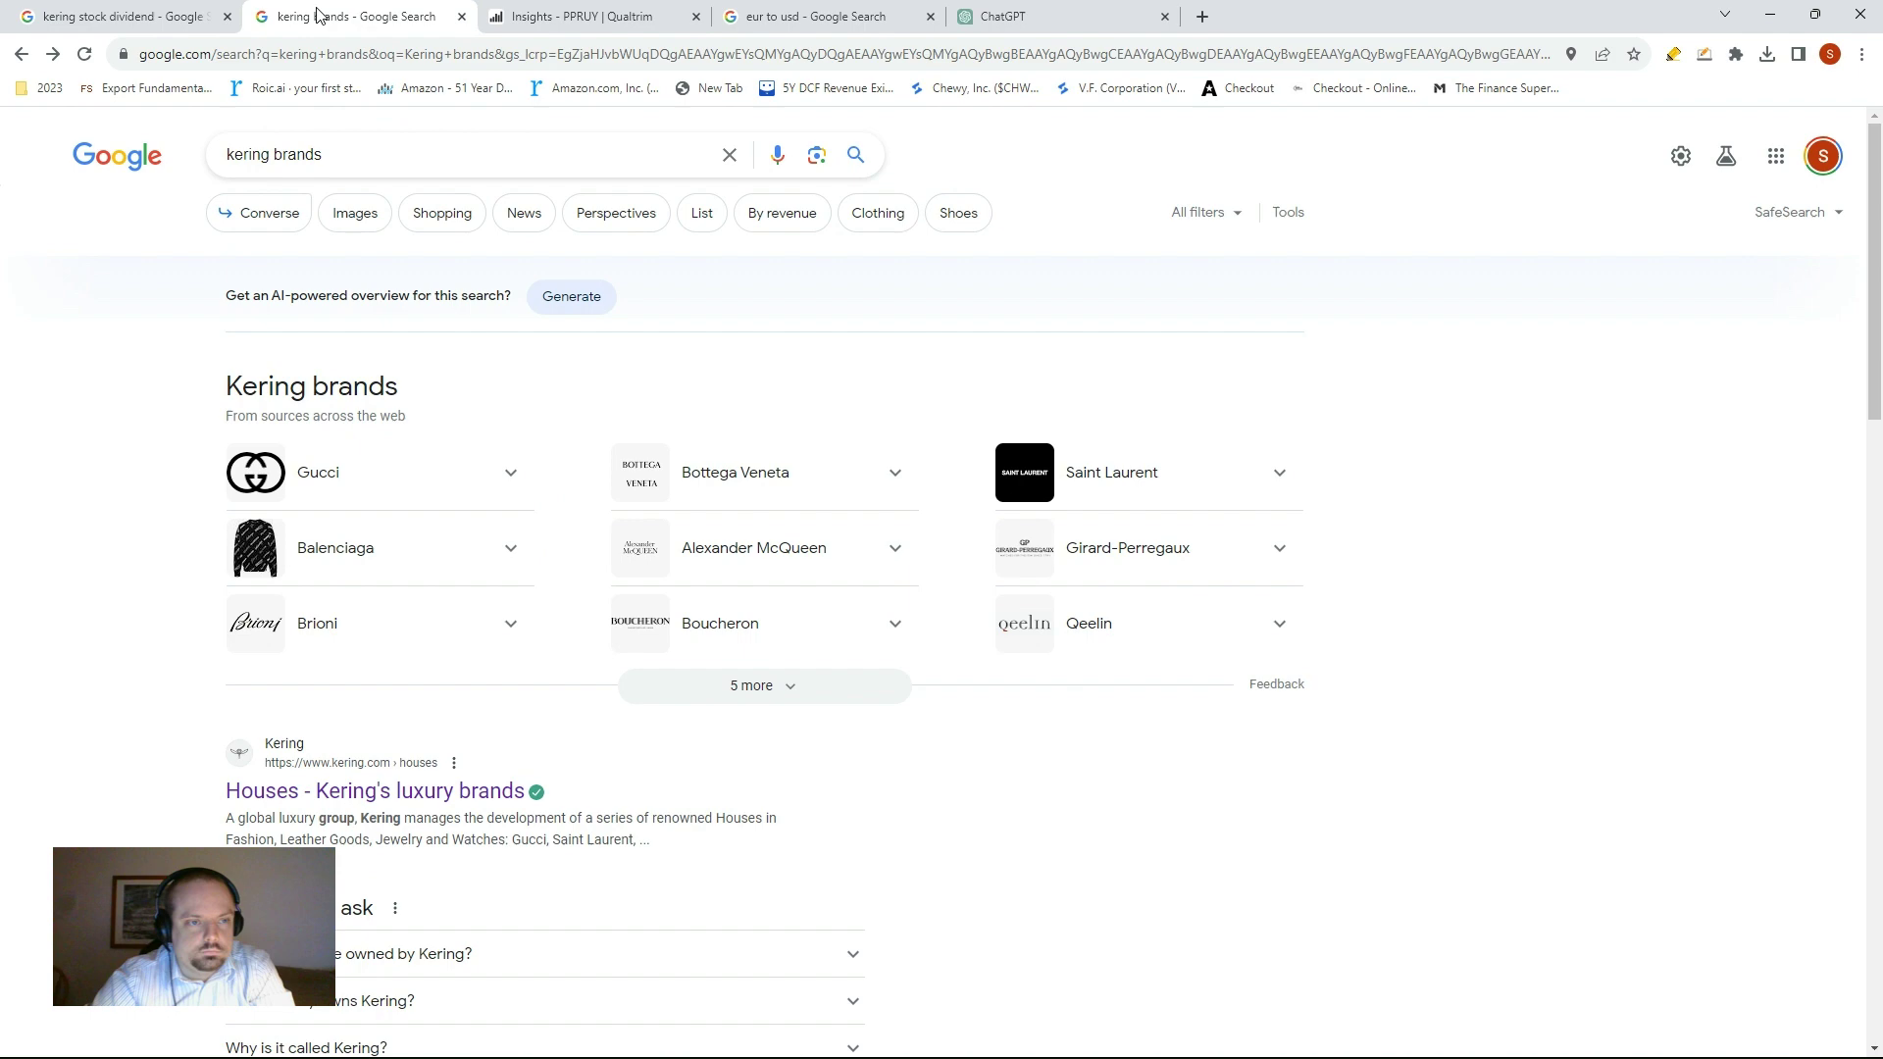
pyautogui.click(601, 16)
pyautogui.click(798, 19)
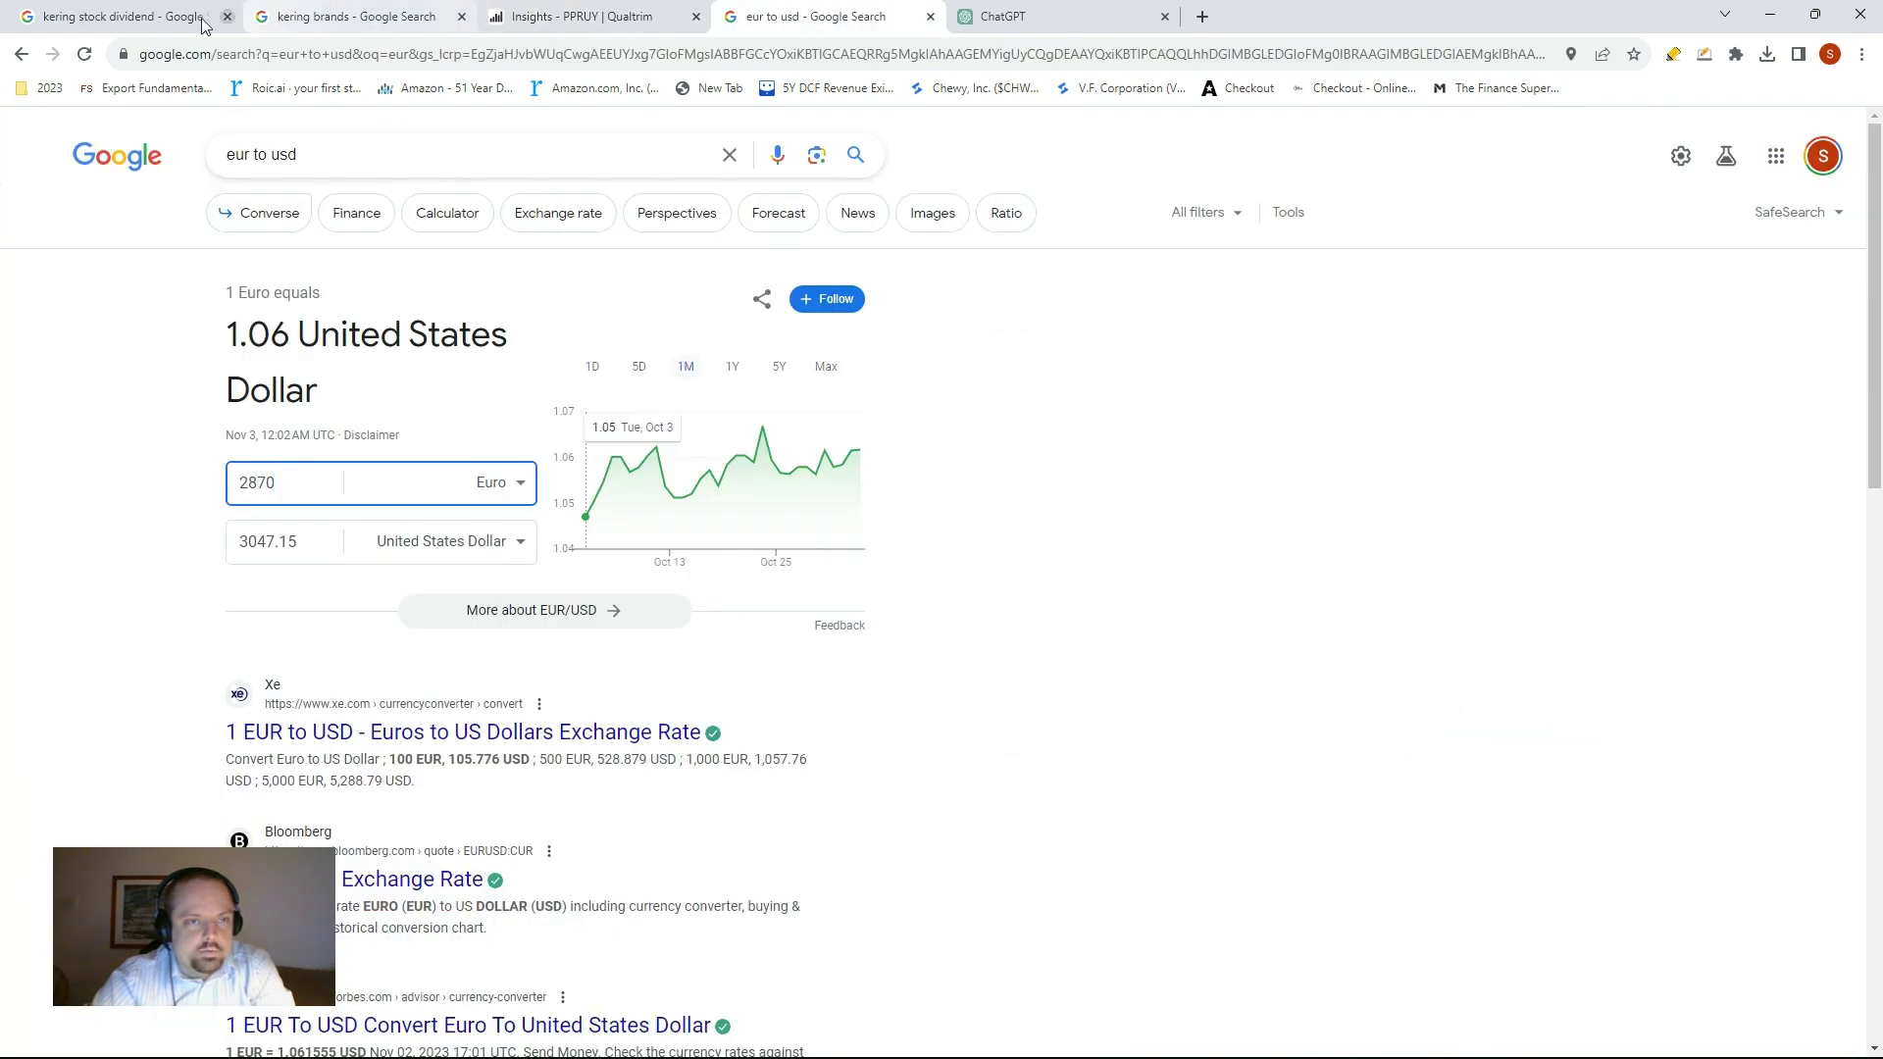
pyautogui.click(108, 17)
pyautogui.click(23, 56)
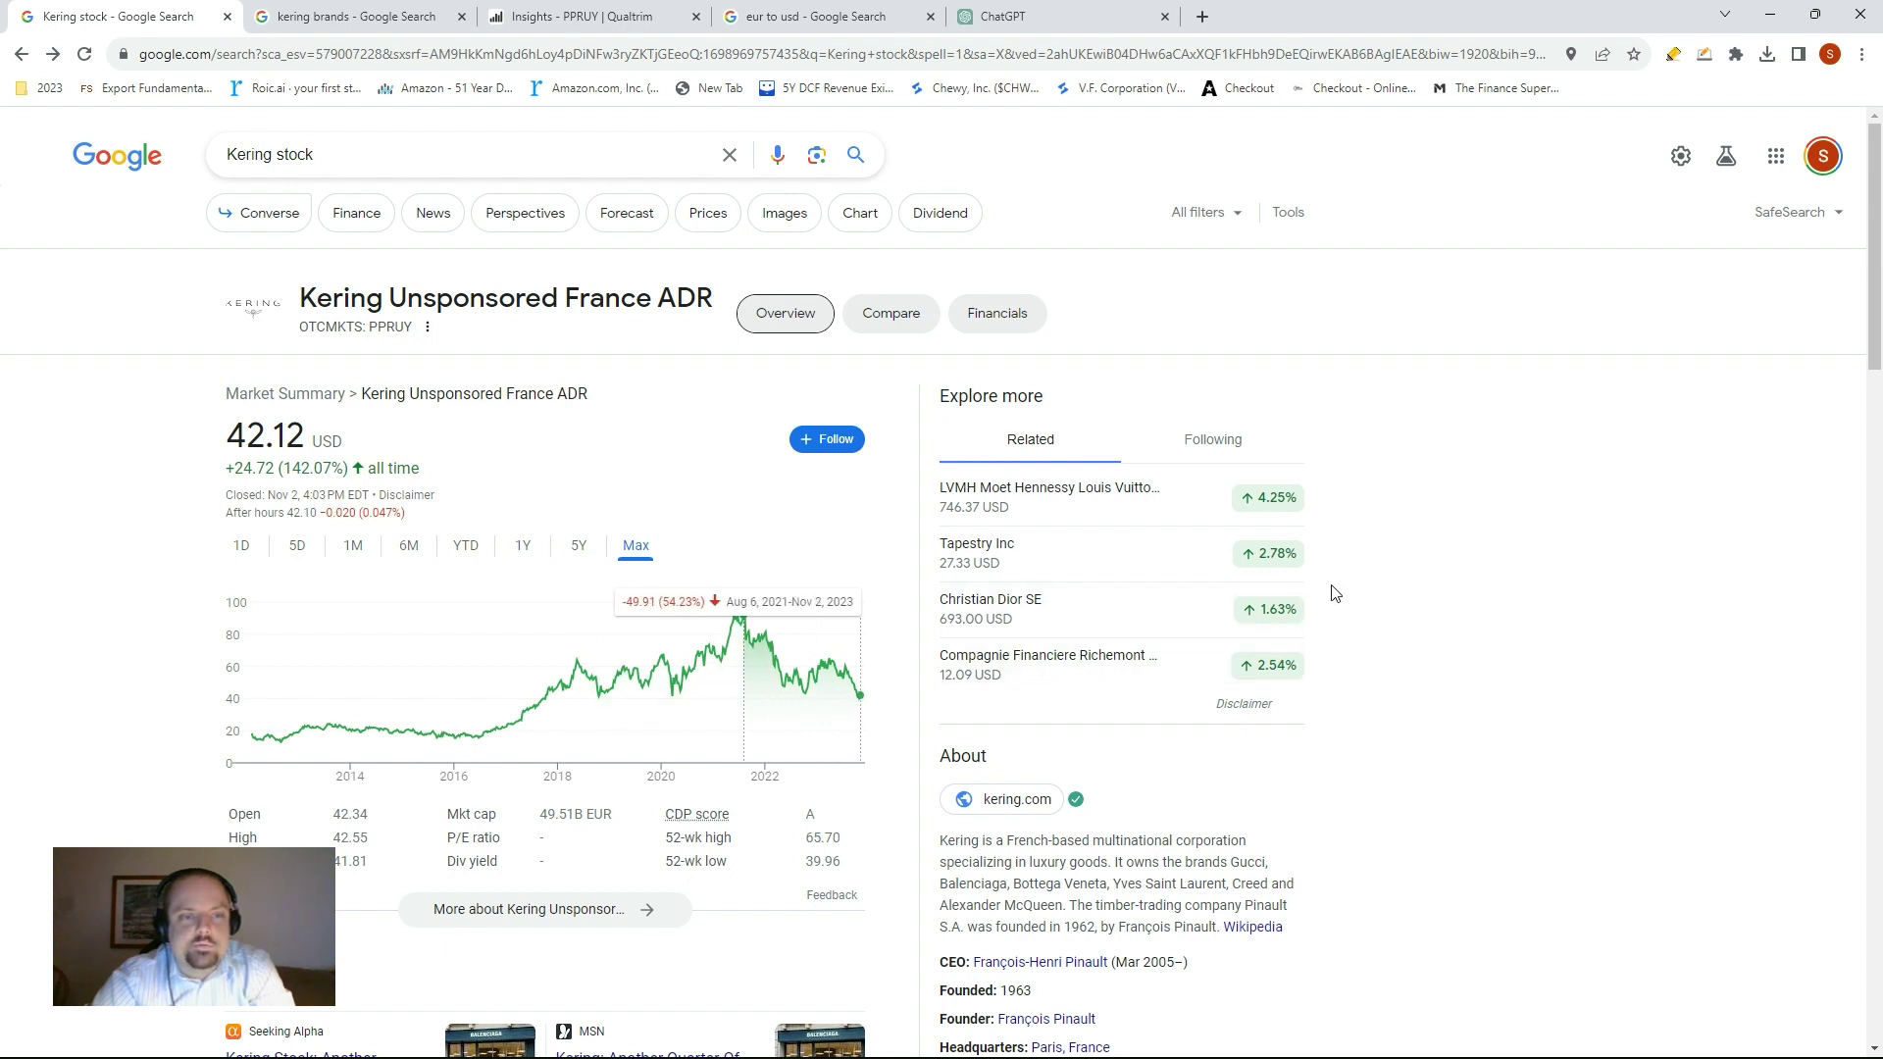
pyautogui.click(1816, 14)
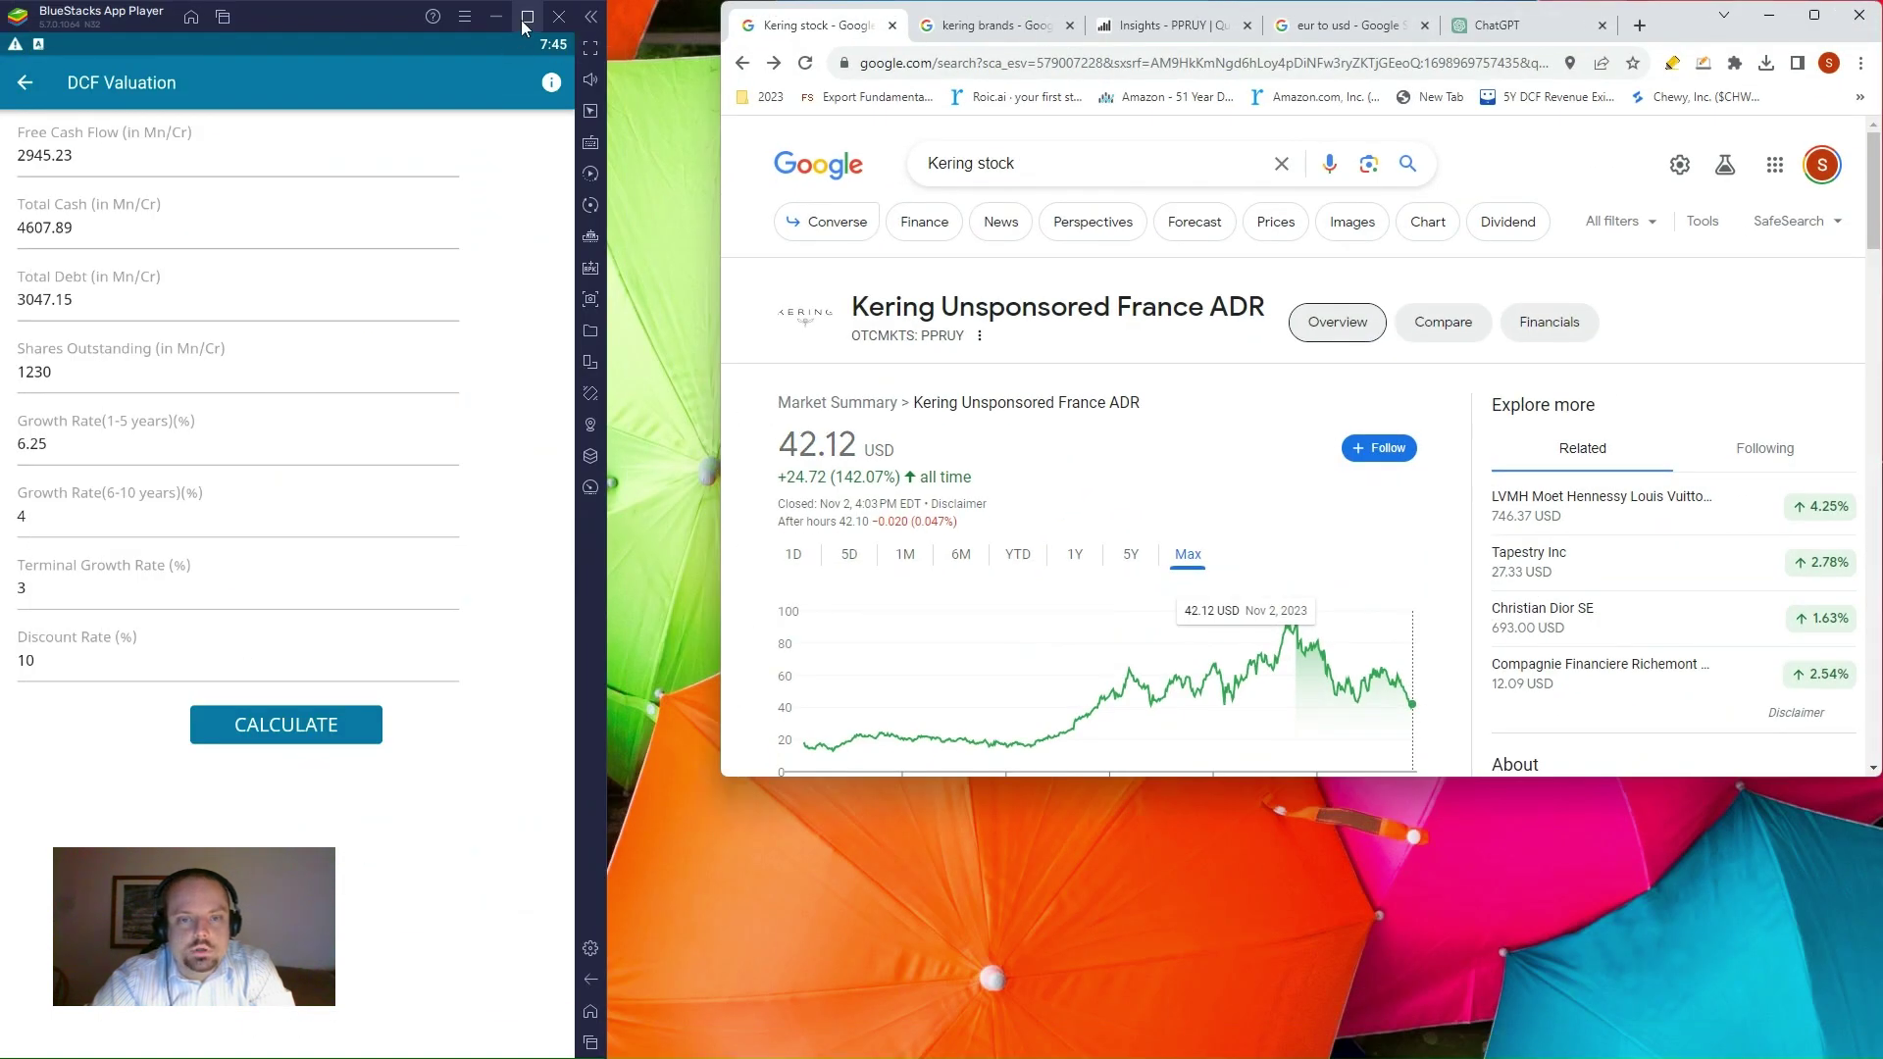
# - Check the DCF inputs: 1230 shares, 6.25%/4% growth, 3% terminal, 10% discount
pyautogui.click(525, 19)
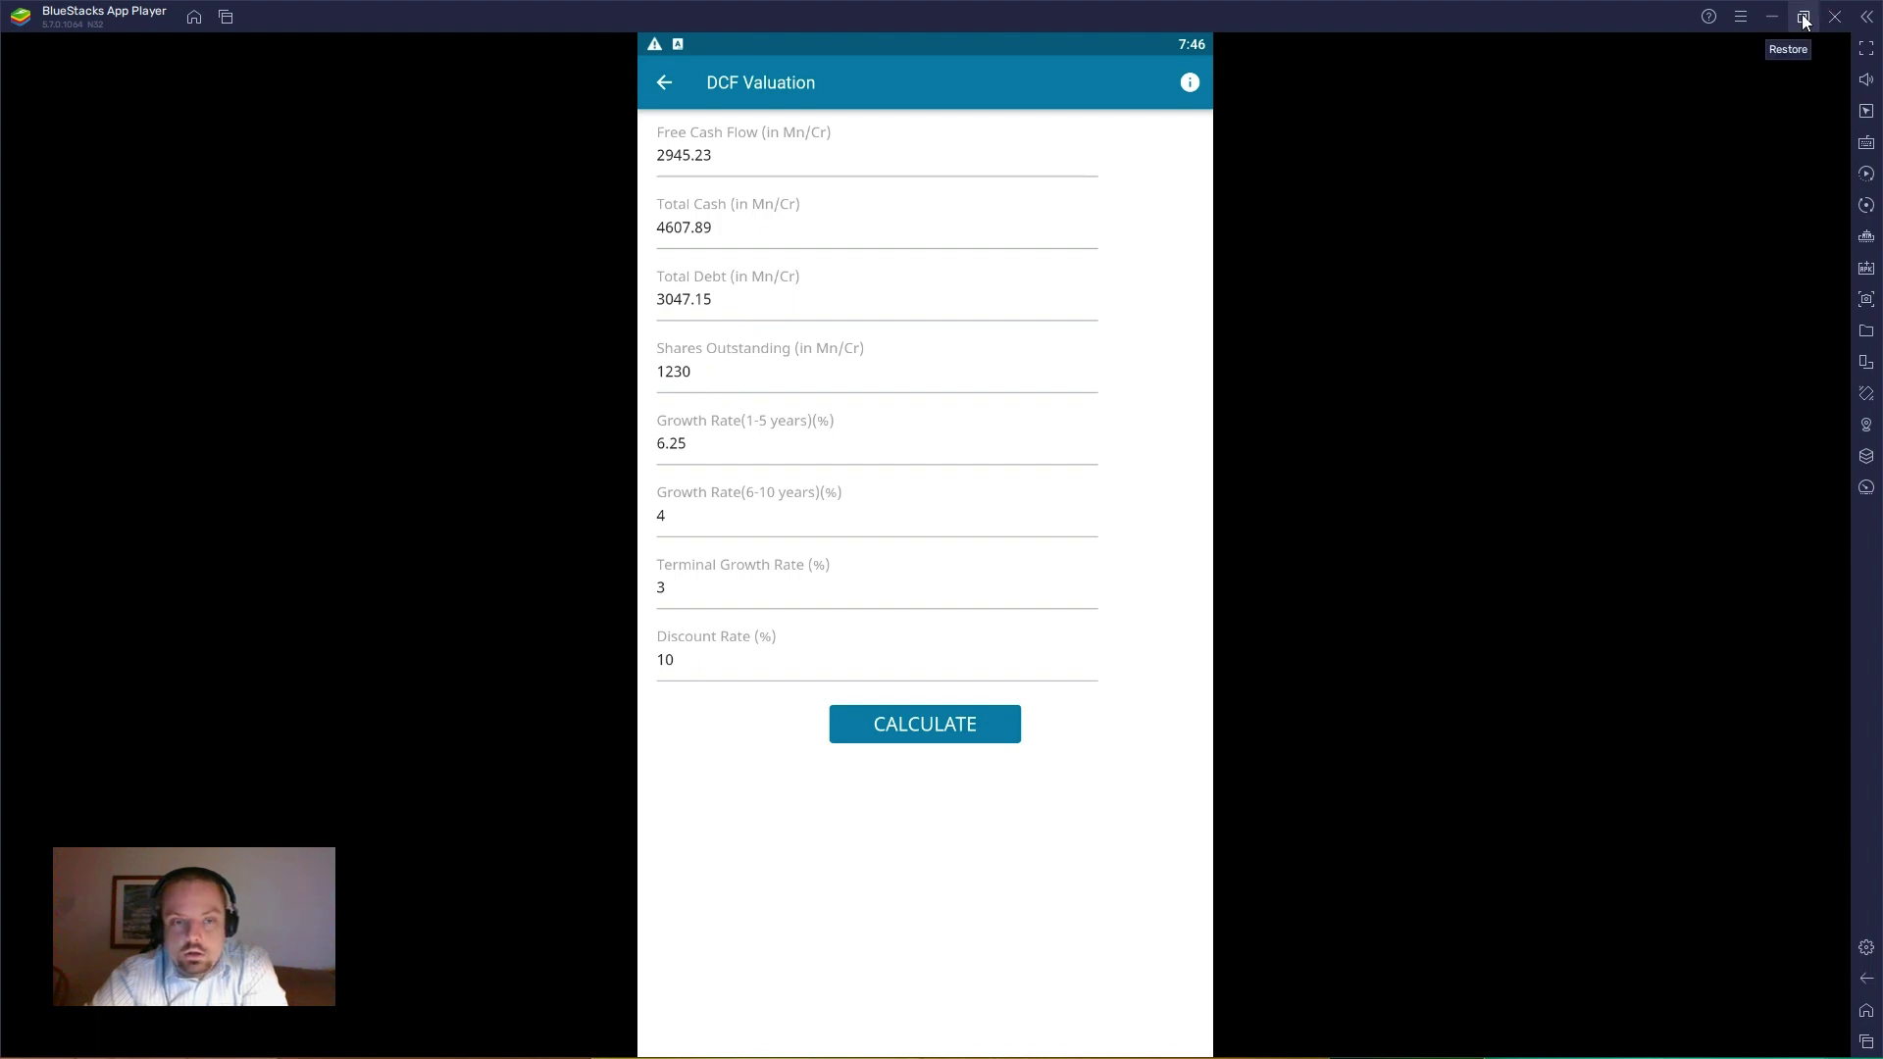
pyautogui.click(1805, 17)
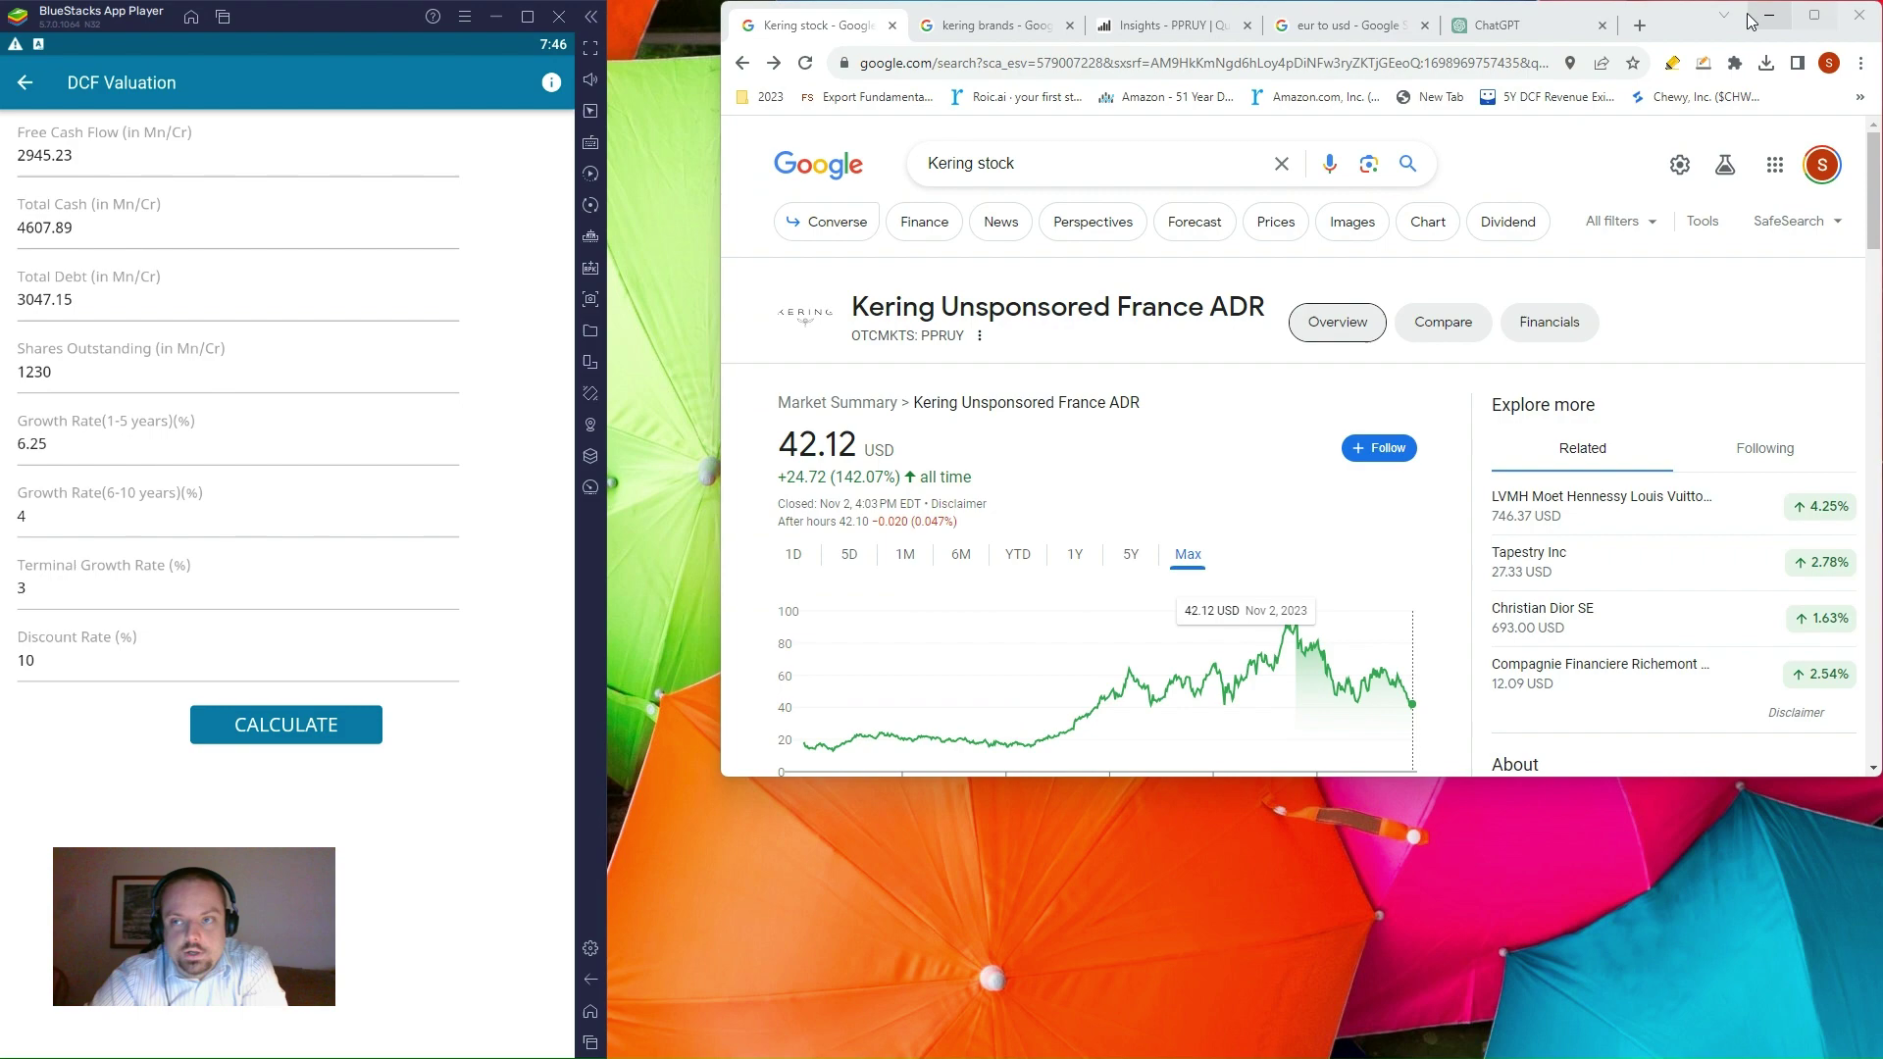
pyautogui.click(1809, 18)
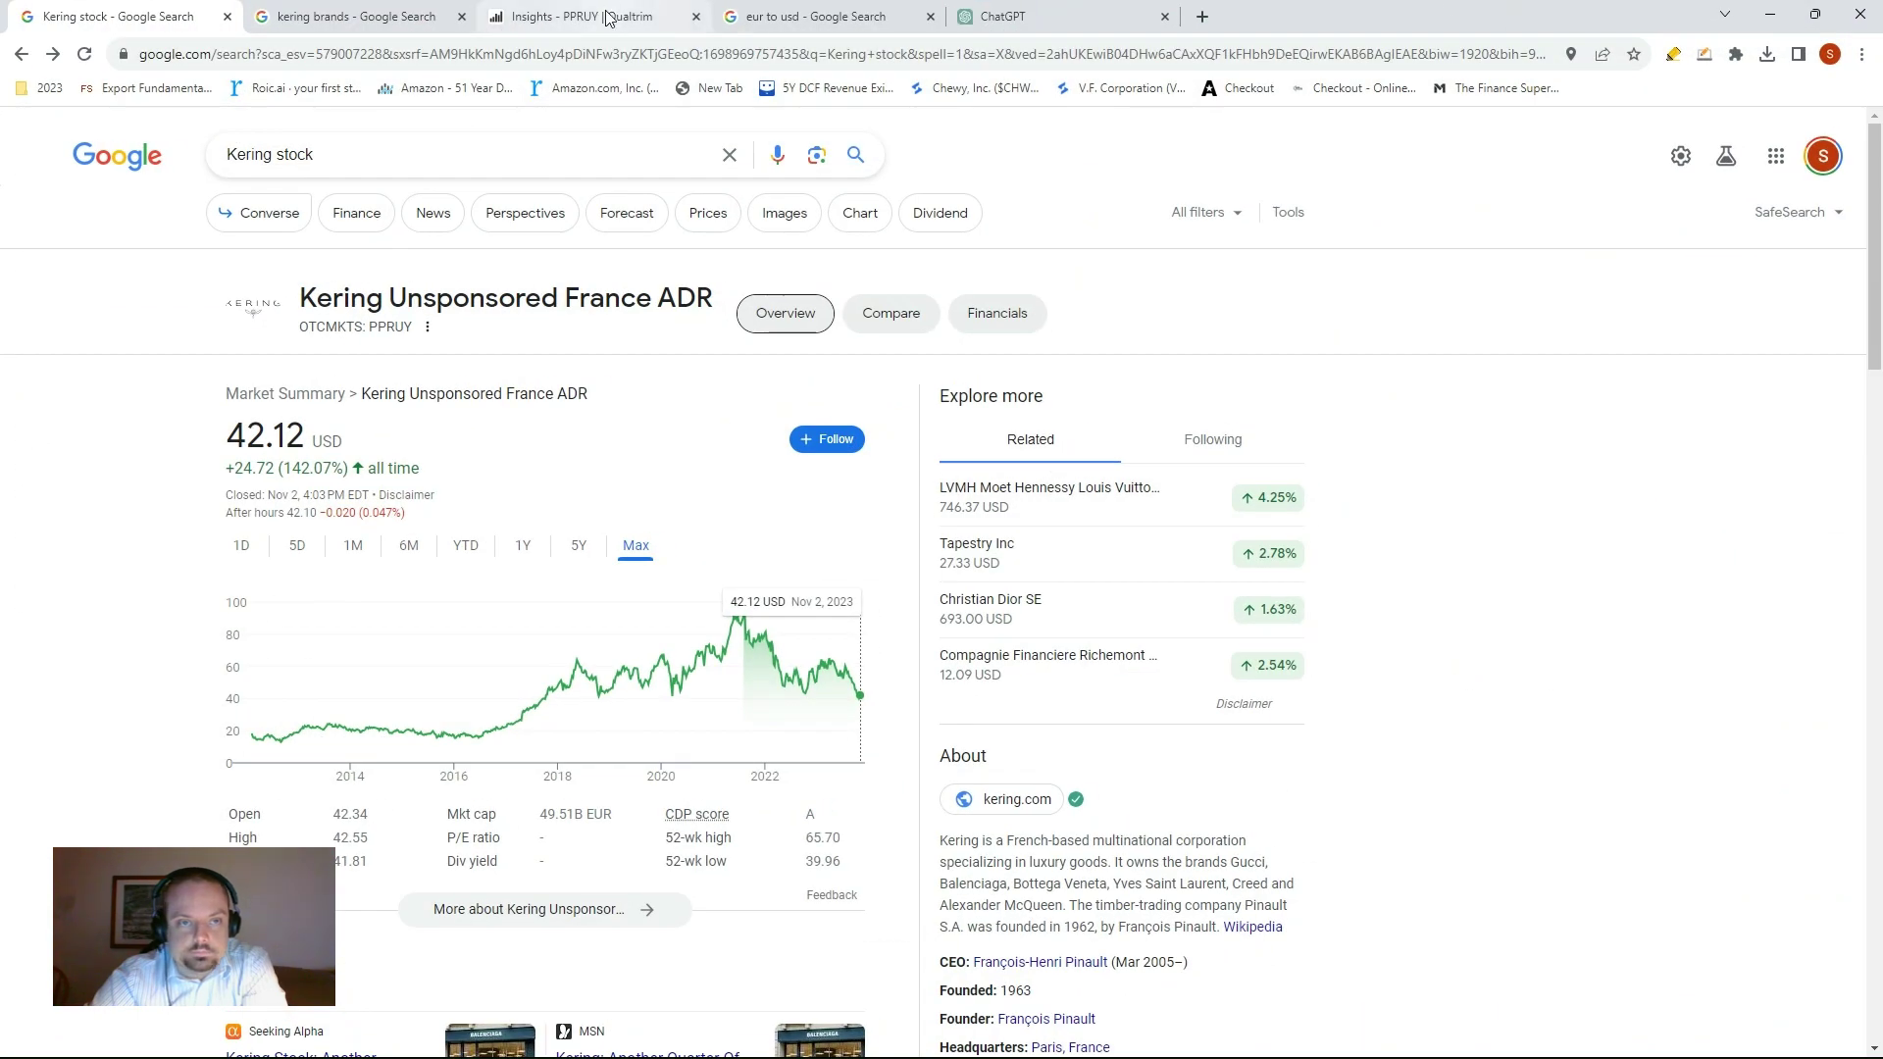
# - Scroll through Kering's Qualtrim income and share charts, then maximize the BlueStacks DCF calculator
pyautogui.click(603, 18)
pyautogui.scroll(-7, 632, 534)
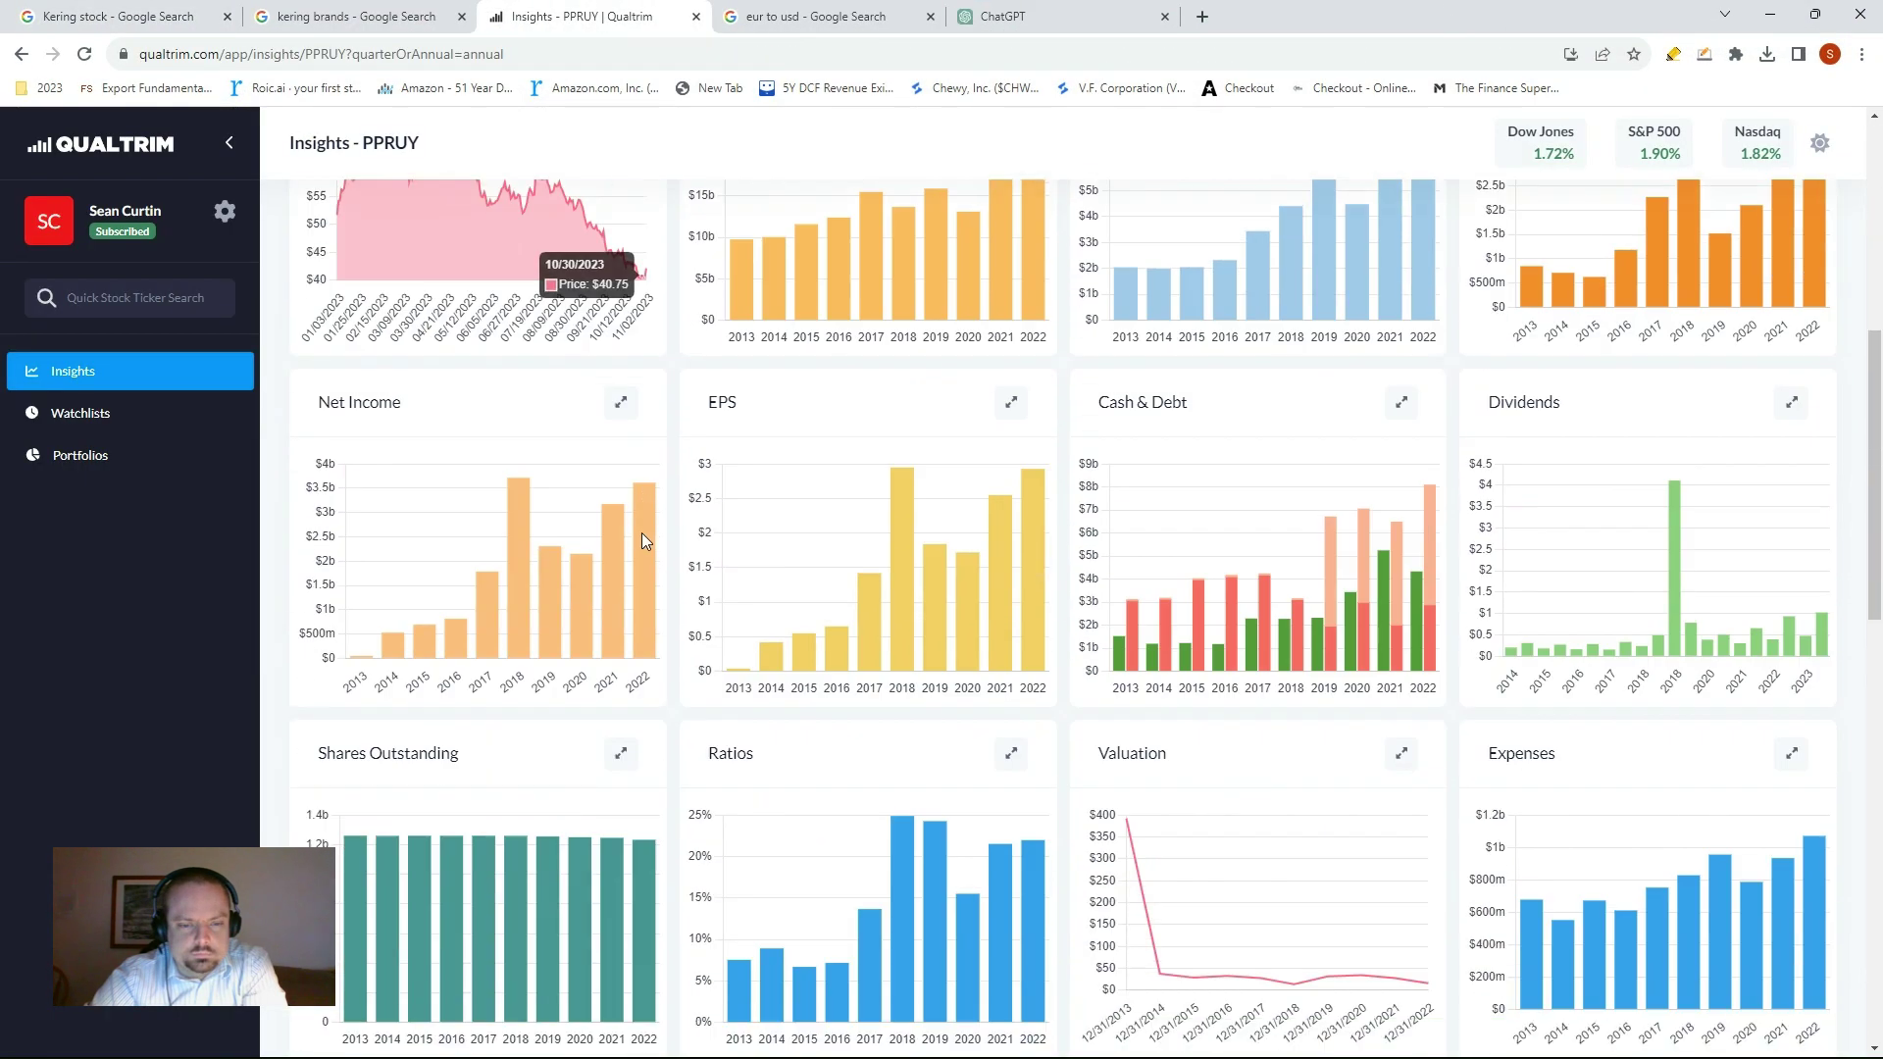
pyautogui.scroll(-3, 644, 543)
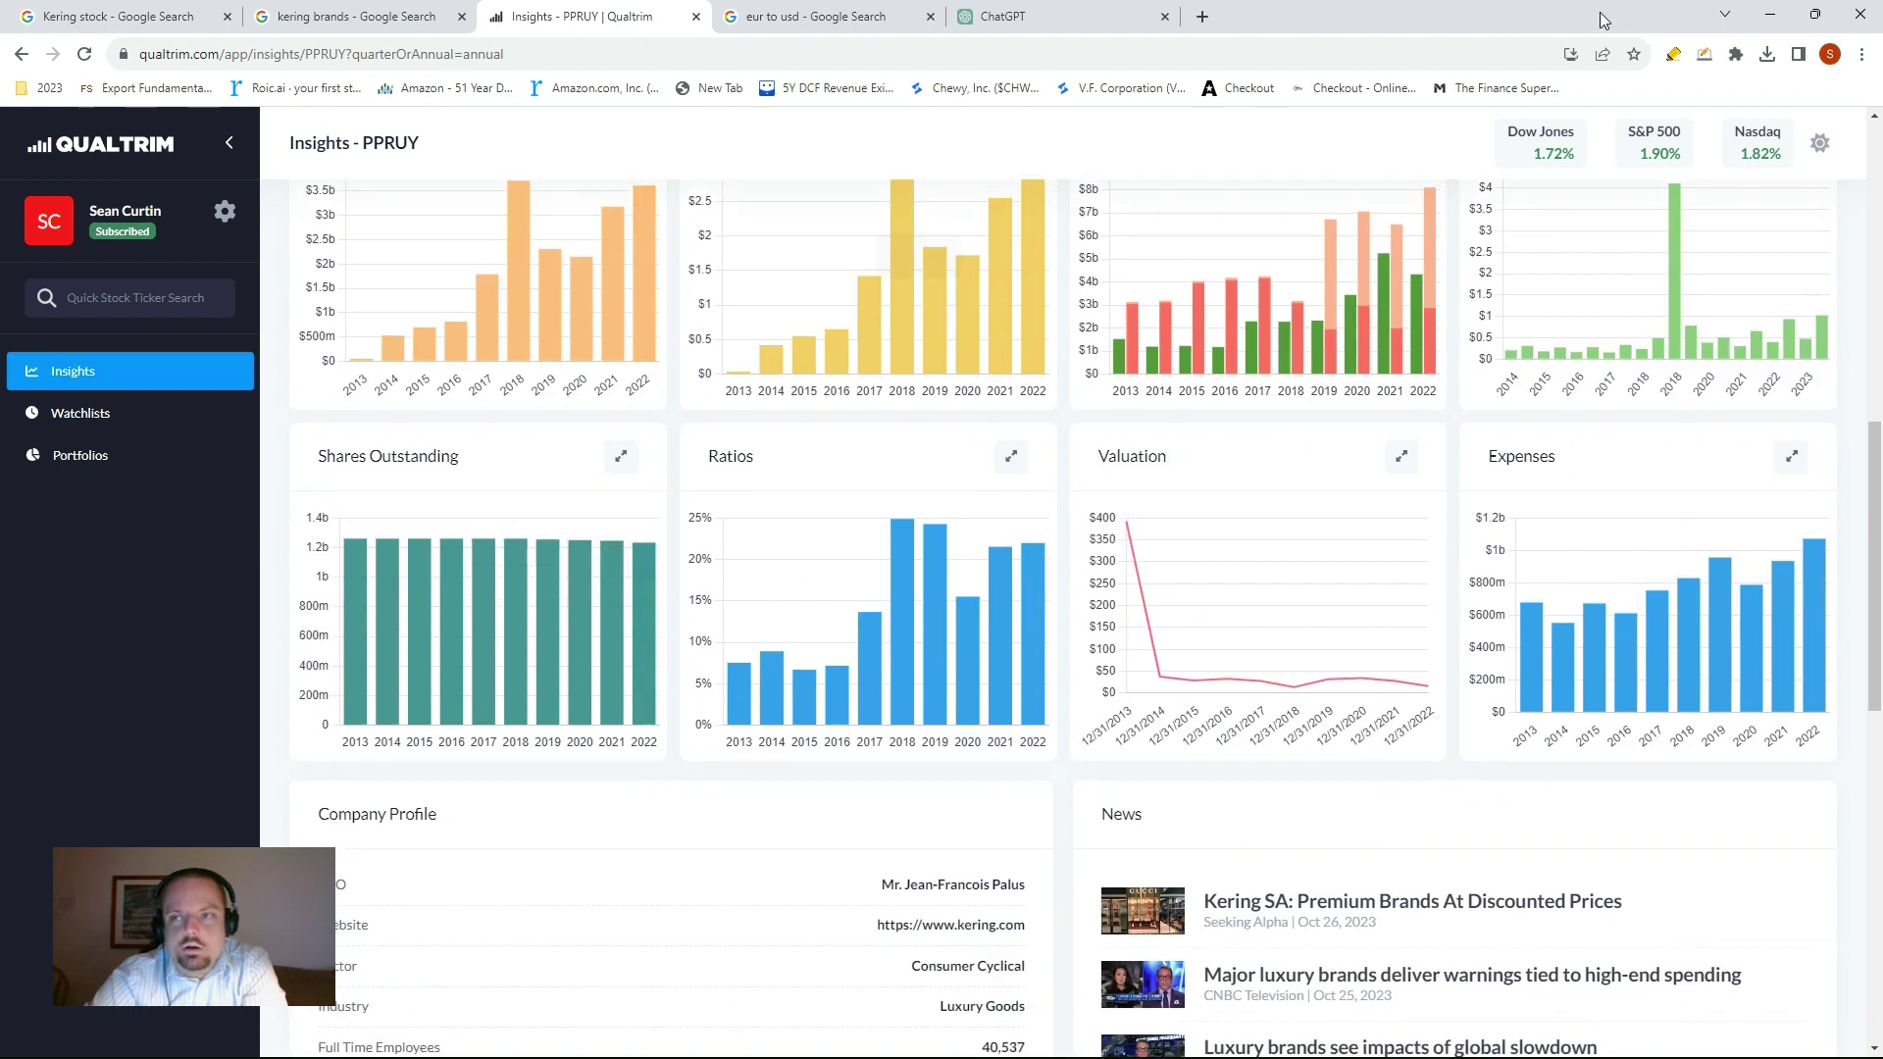
pyautogui.click(1816, 14)
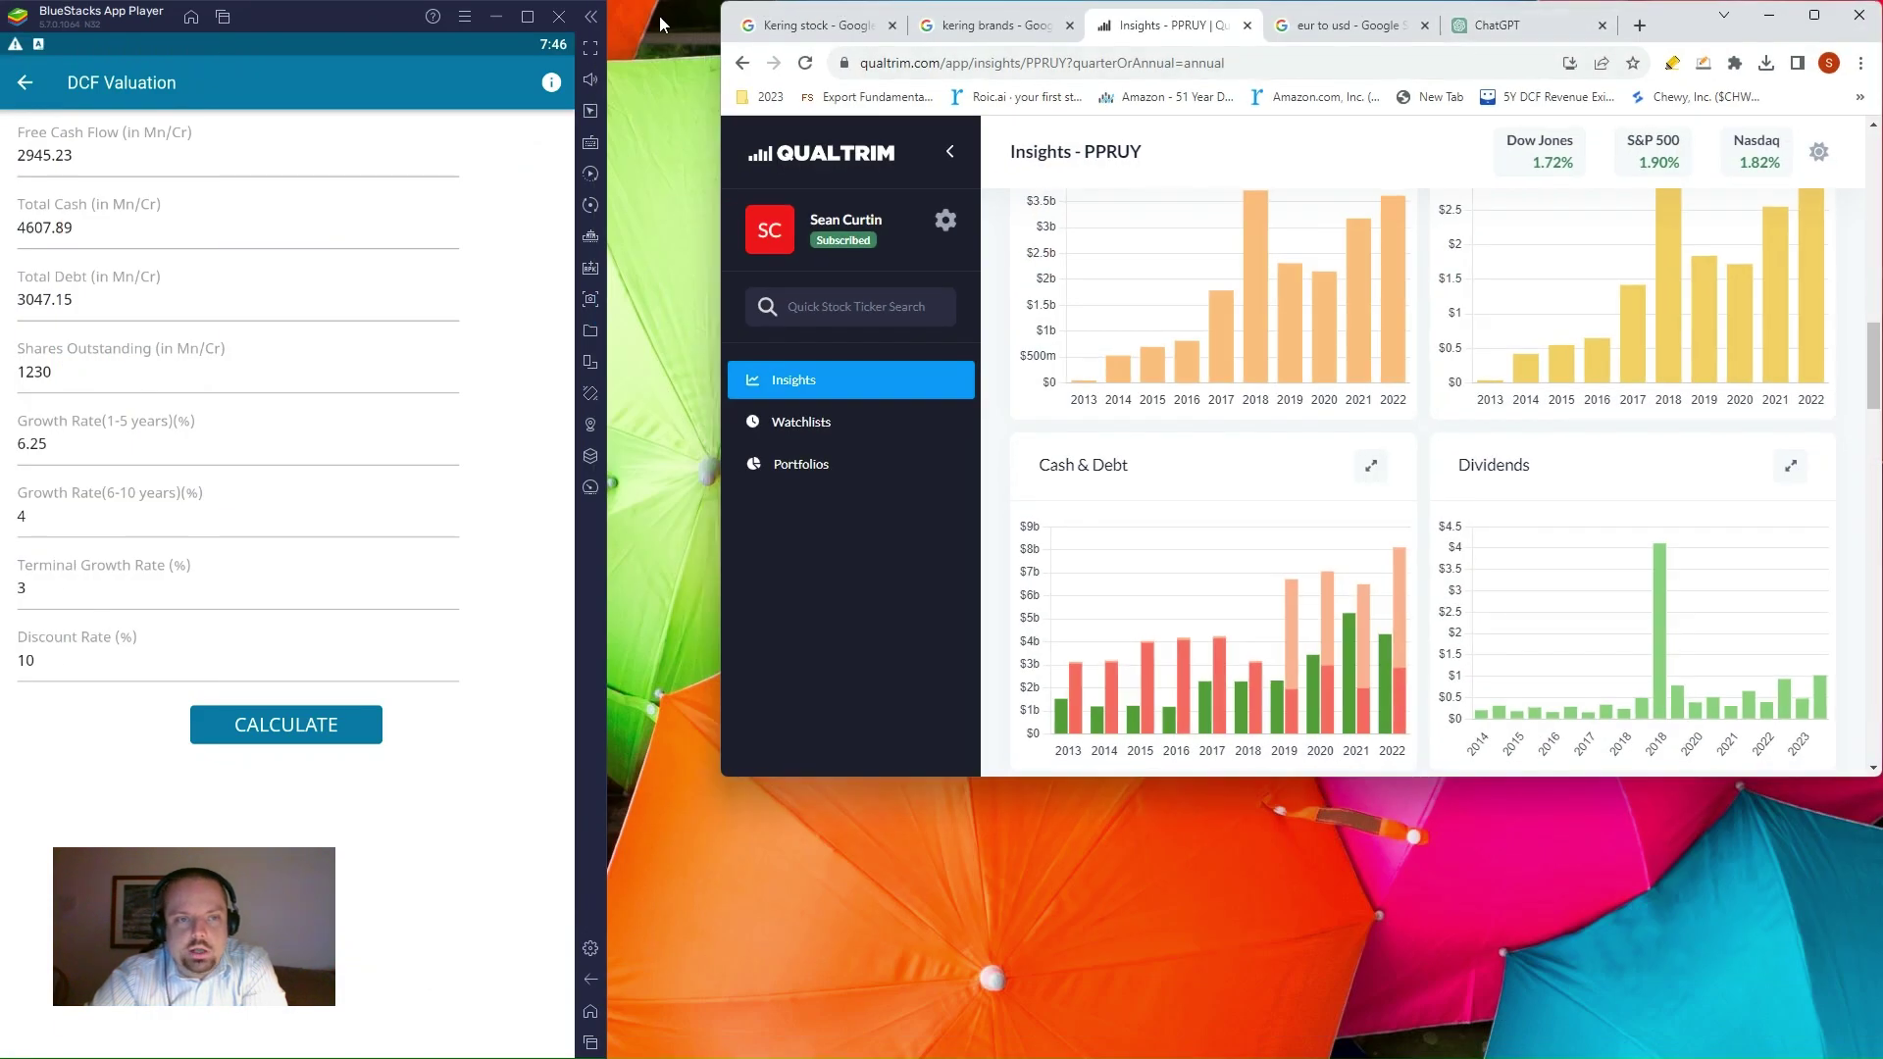
pyautogui.click(538, 20)
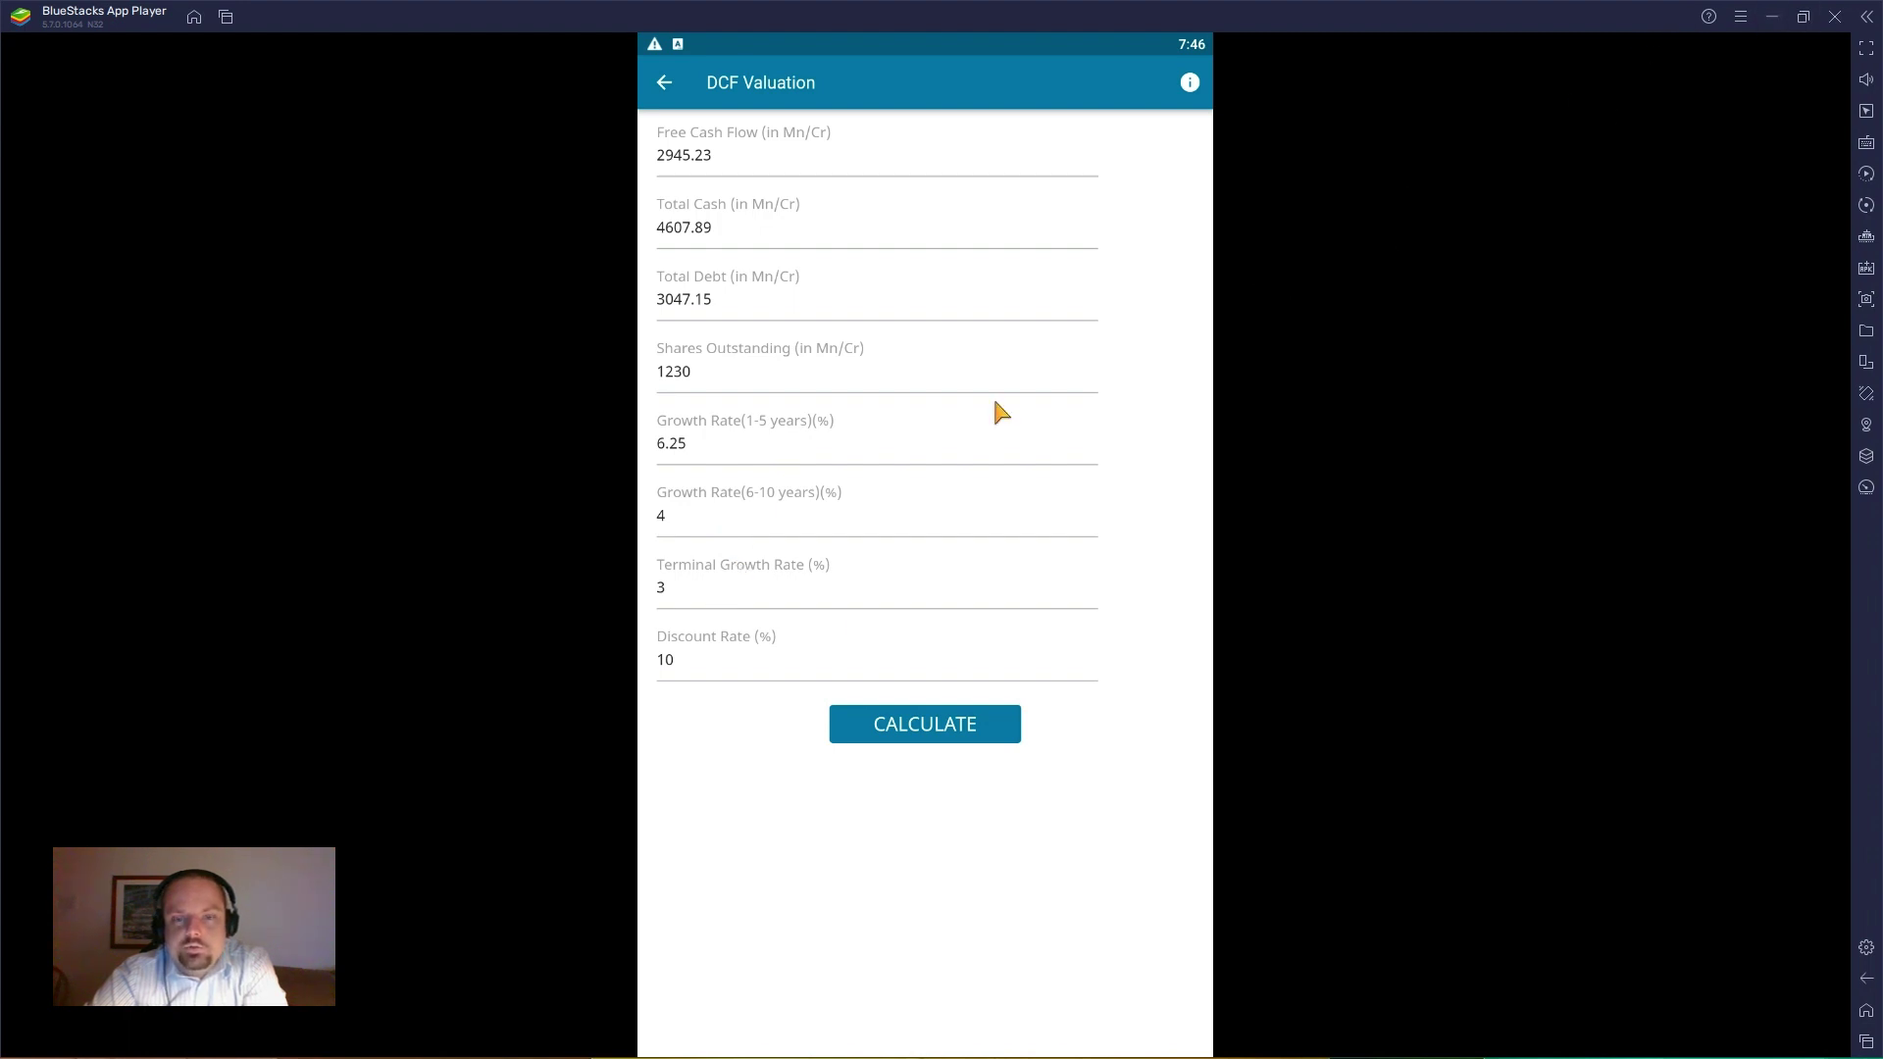
# - Calculate the DCF: intrinsic value 42.98 per share, company value 52870.35
pyautogui.click(906, 728)
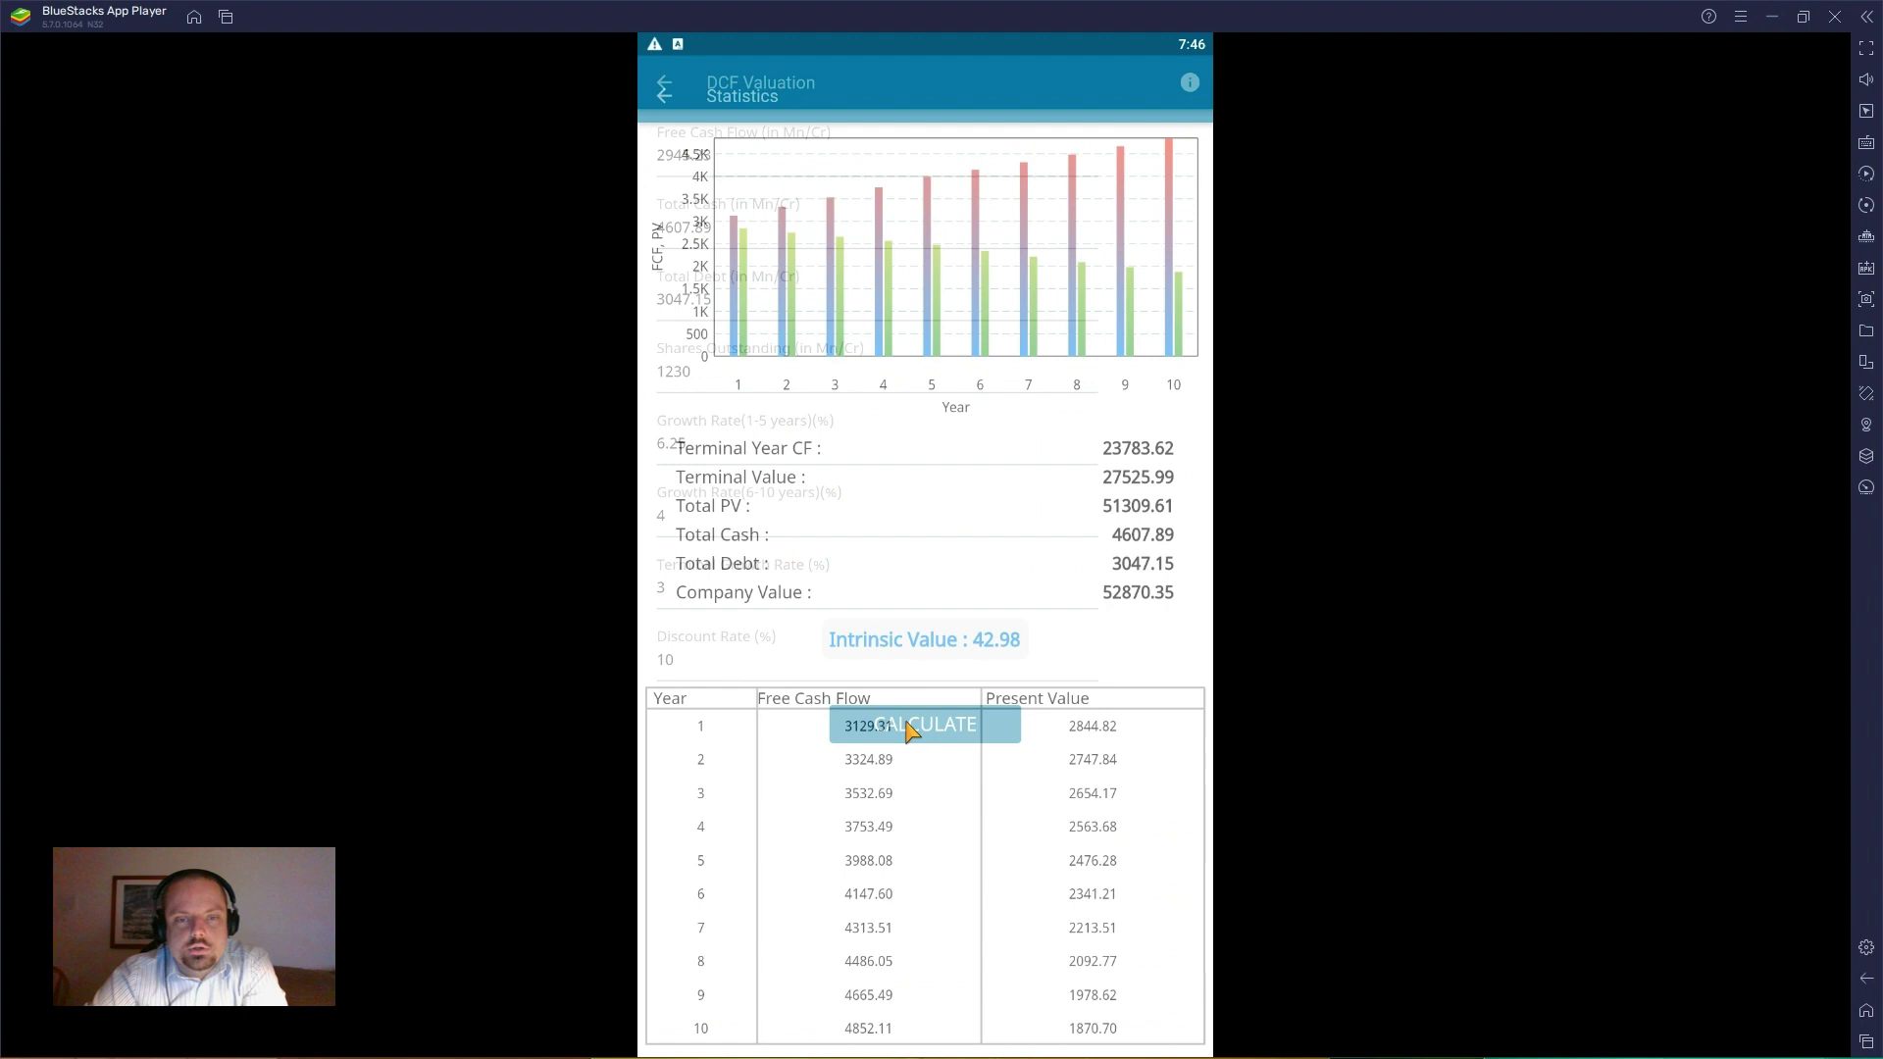